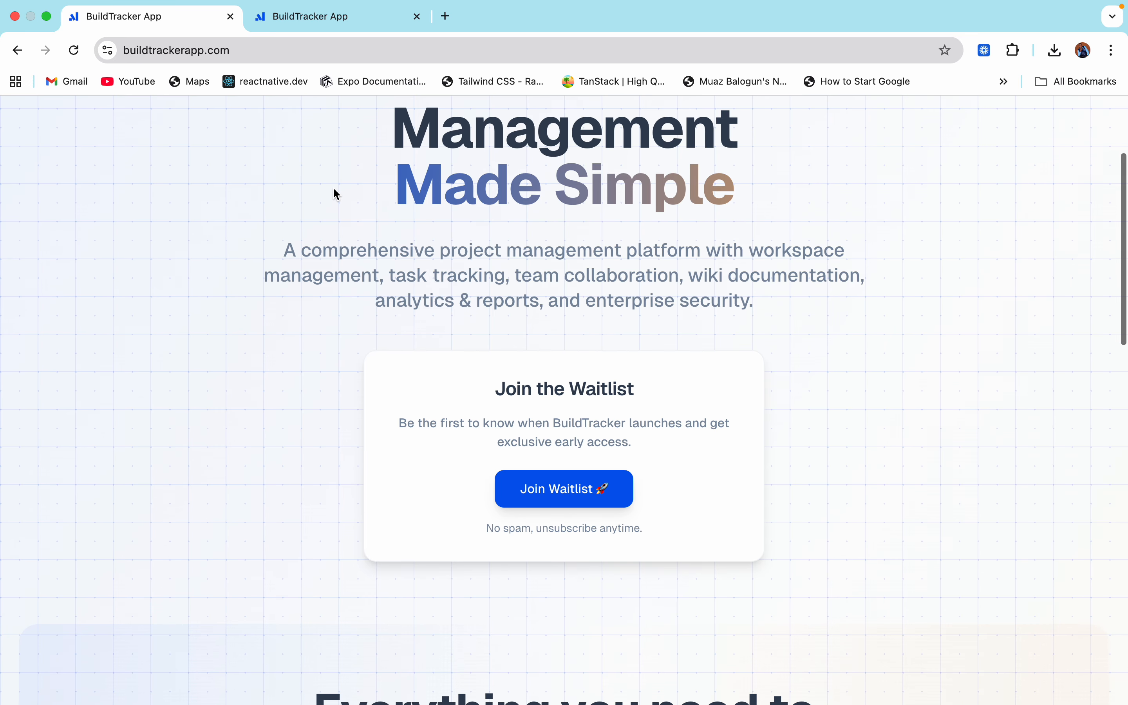
Look through the landing page from the waitlist section down to the full grid of feature cards
scroll(334, 189, "down", 8)
scroll(334, 189, "down", 5)
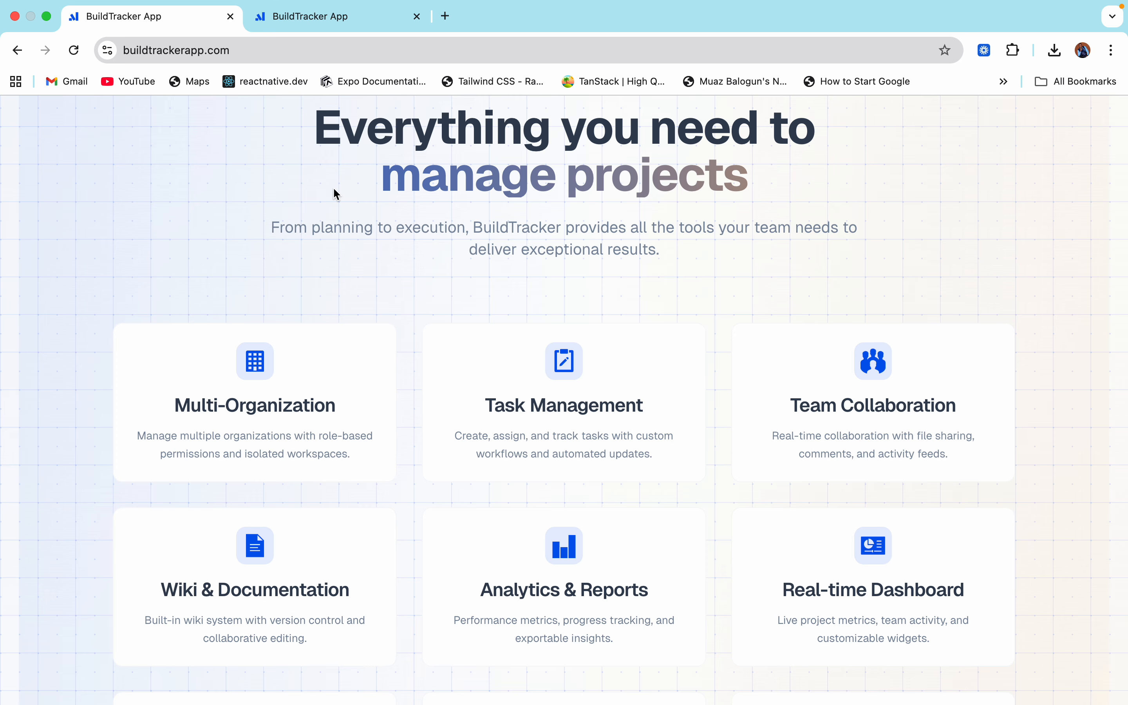
scroll(632, 464, "down", 4)
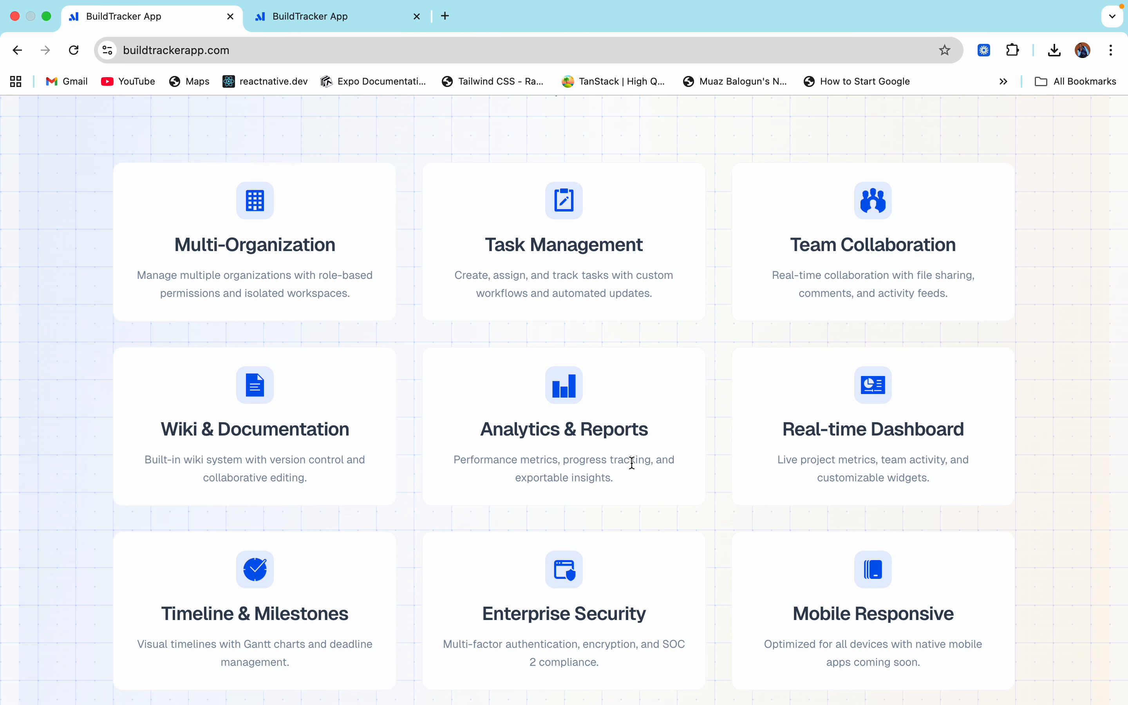
Open the project dashboard in the other BuildTracker browser tab and switch the workspace to Paystack
left_click(341, 22)
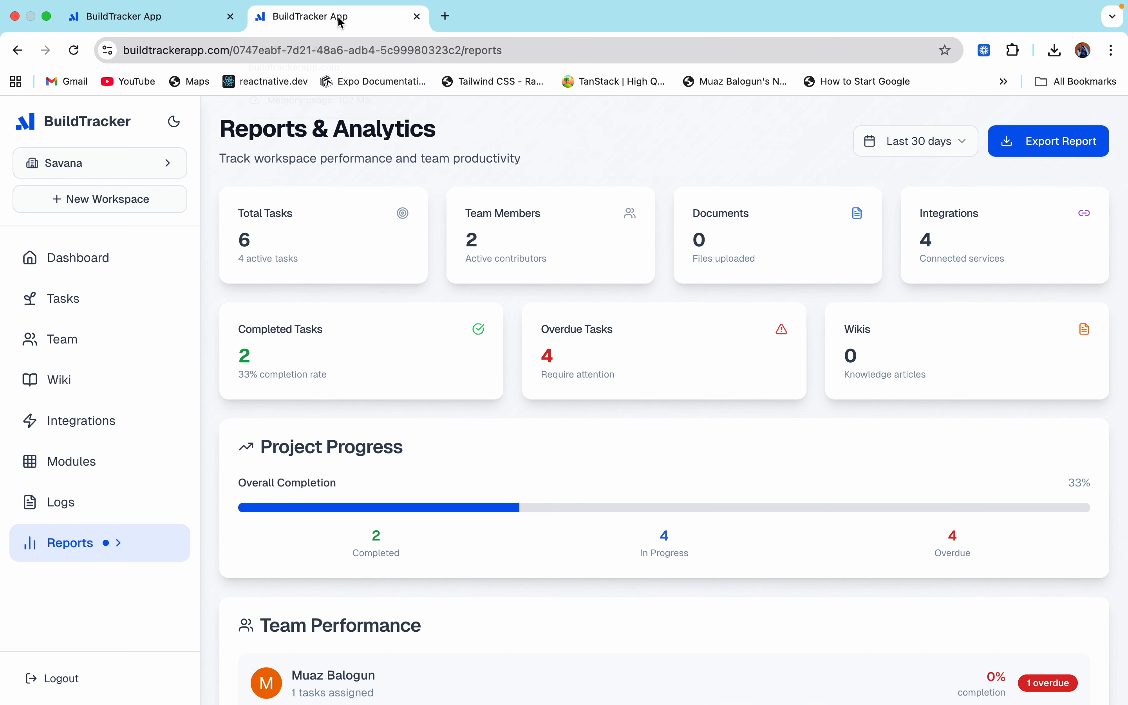
left_click(86, 272)
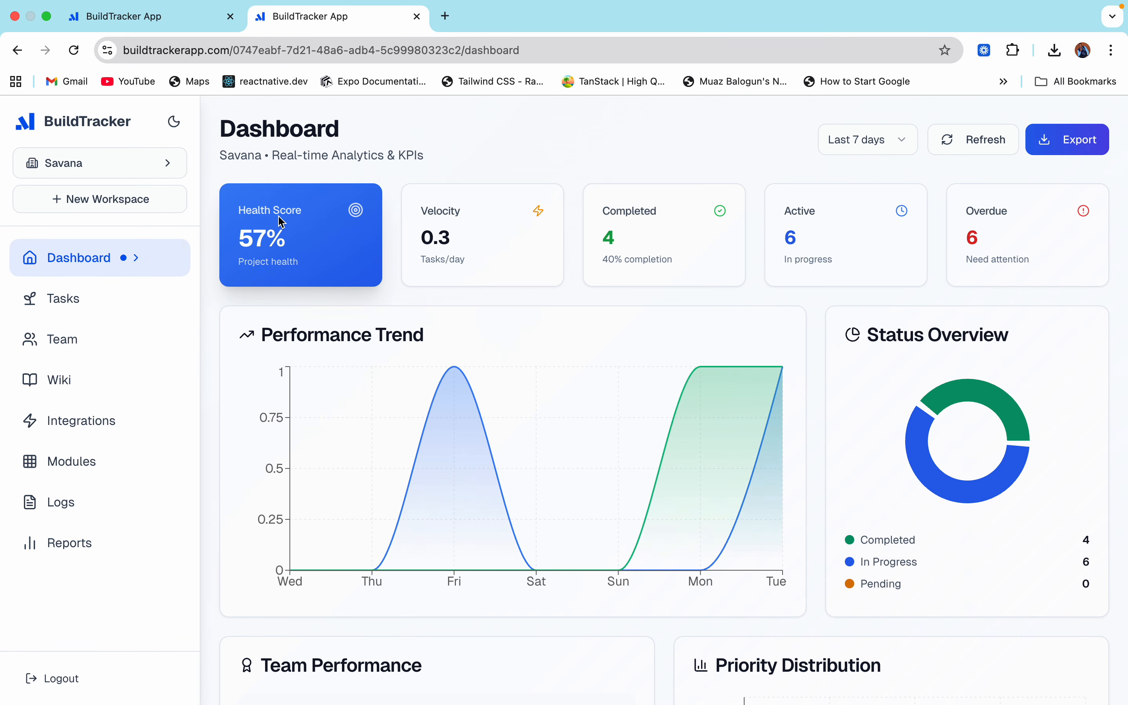
left_click(141, 173)
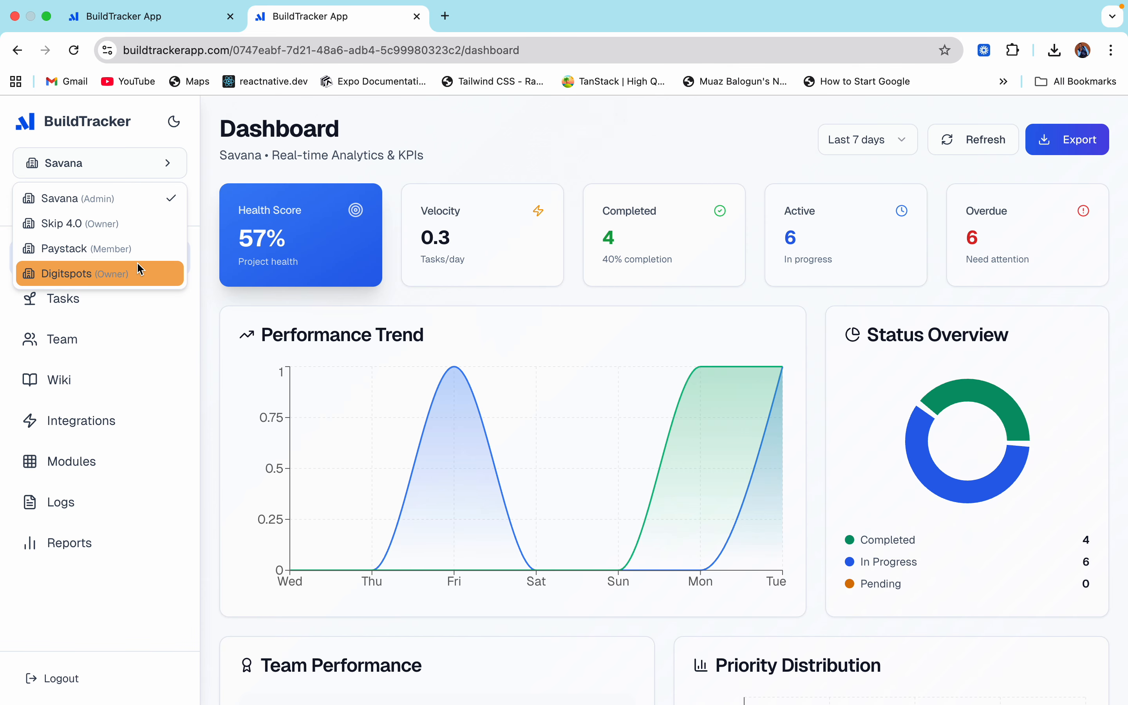
left_click(82, 249)
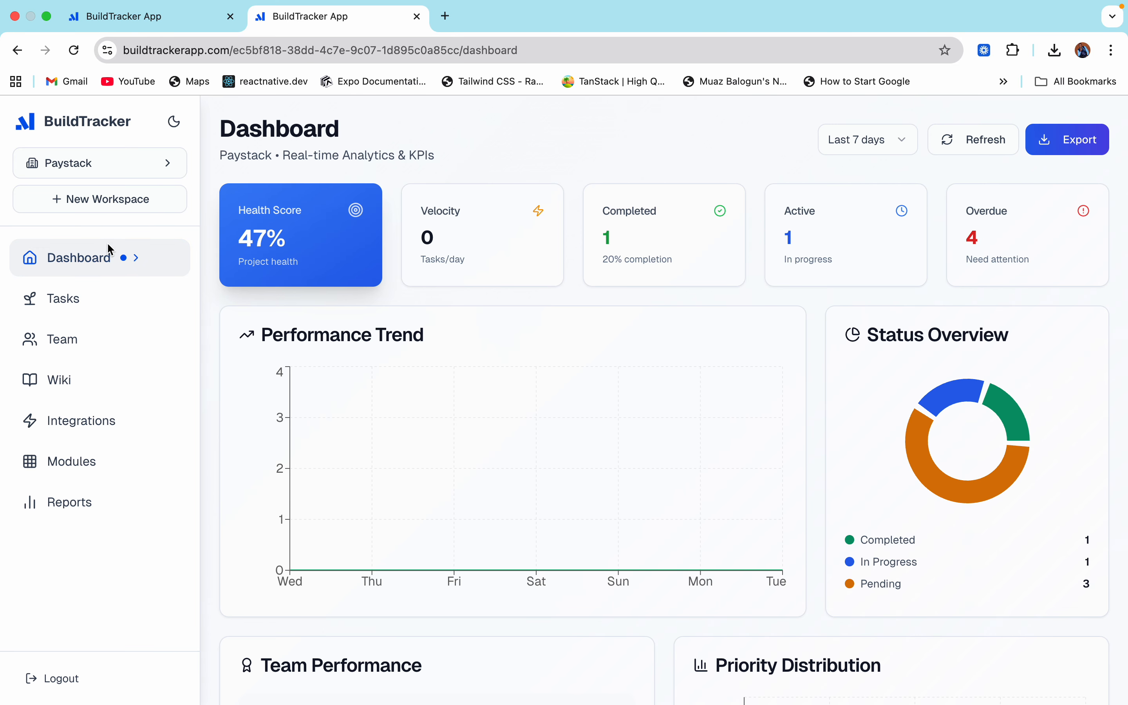
Start a new workspace and name it Project 1
left_click(76, 211)
left_click(487, 323)
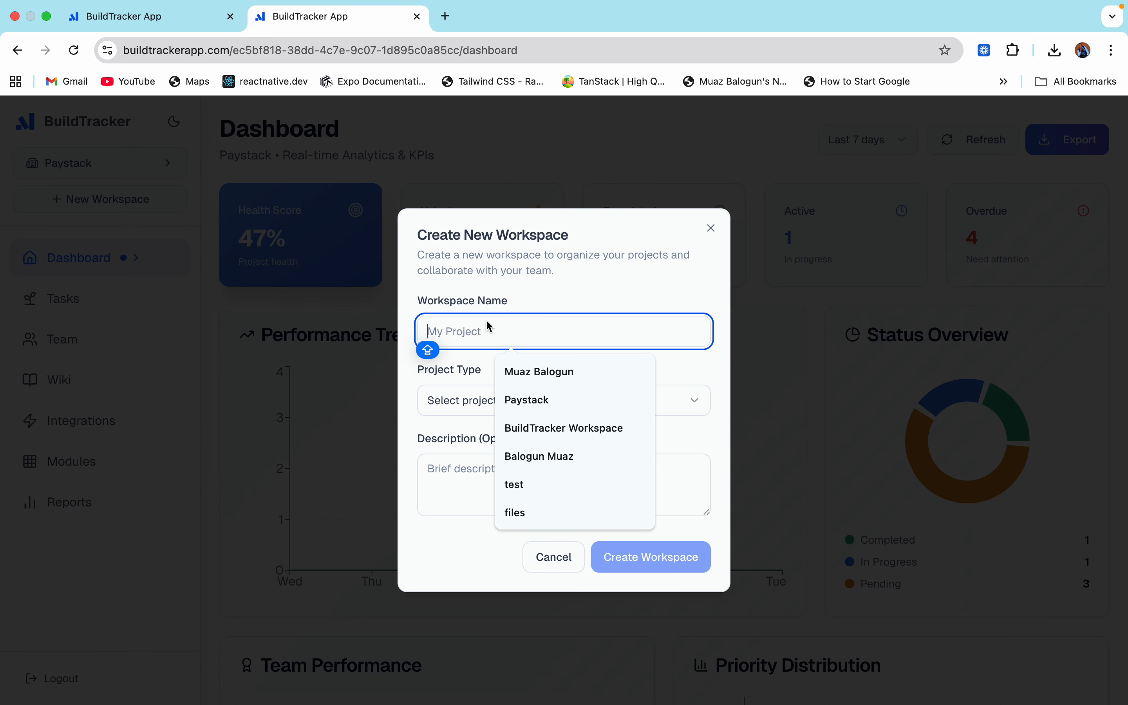
type("PR")
key("BackSpace")
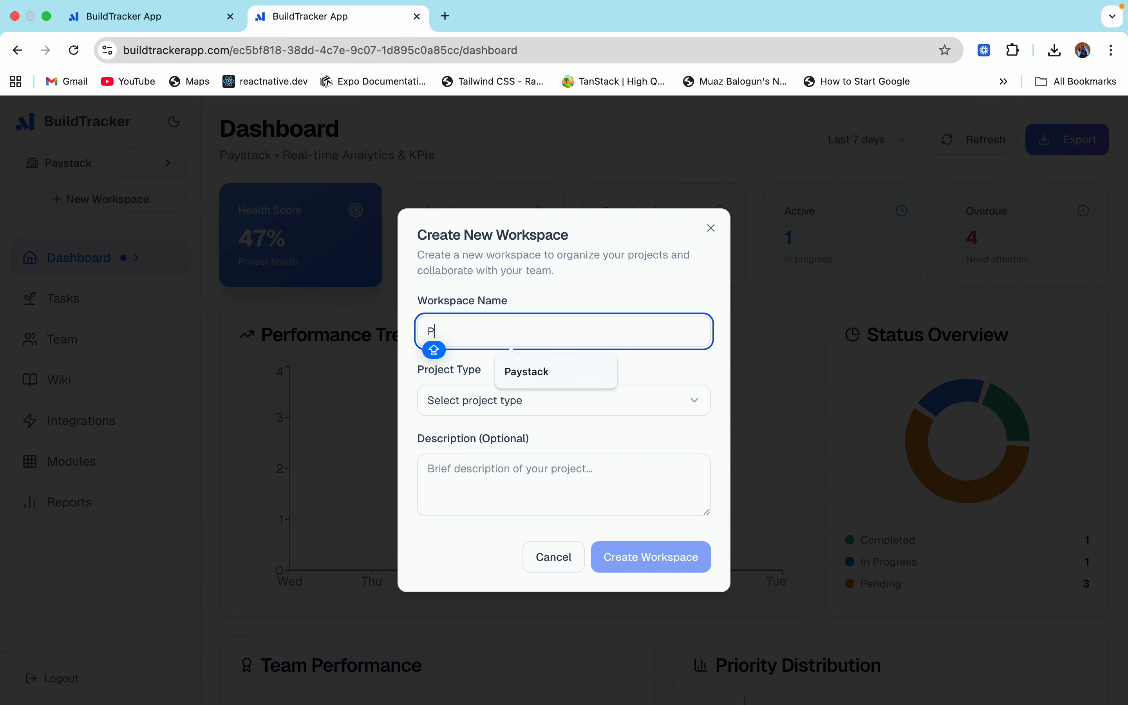
type("roject1")
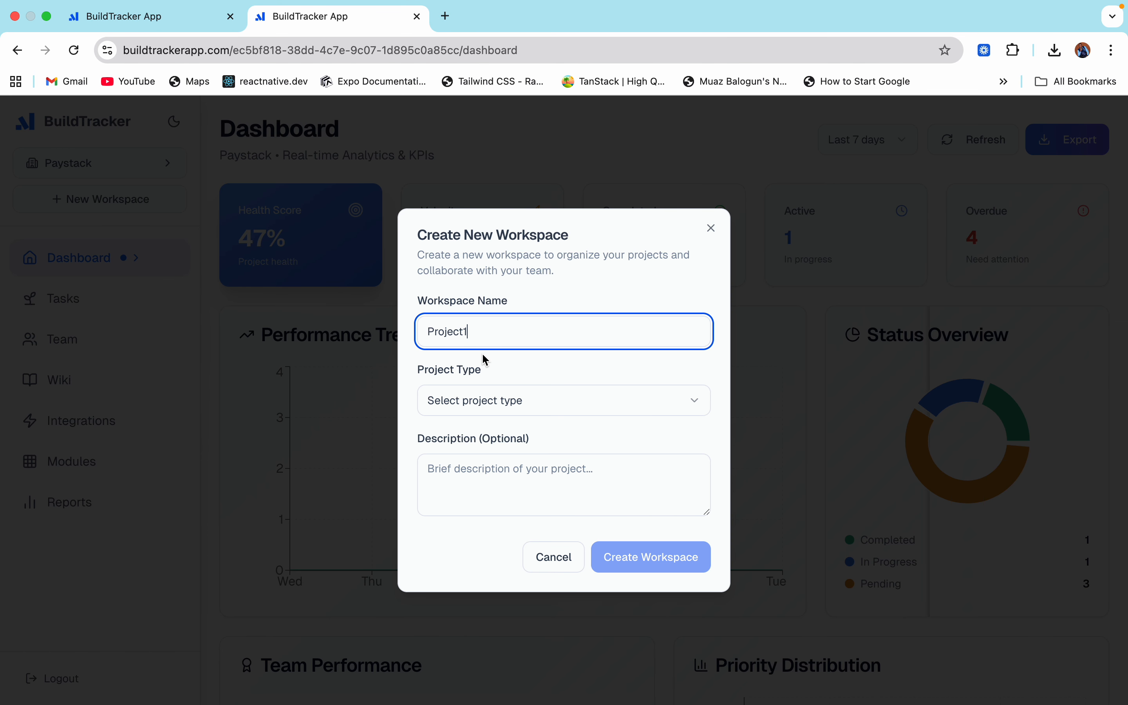
key("BackSpace")
type("1")
Set the project type to Software and create the workspace without a description
left_click(560, 412)
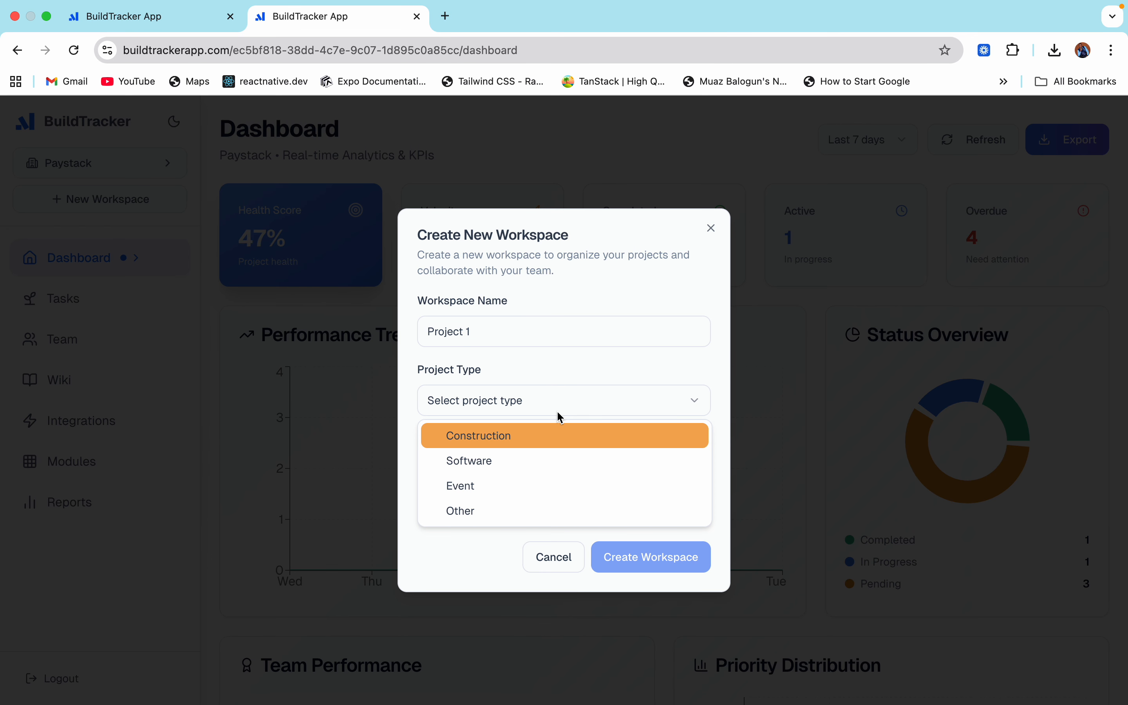
left_click(519, 462)
left_click(512, 411)
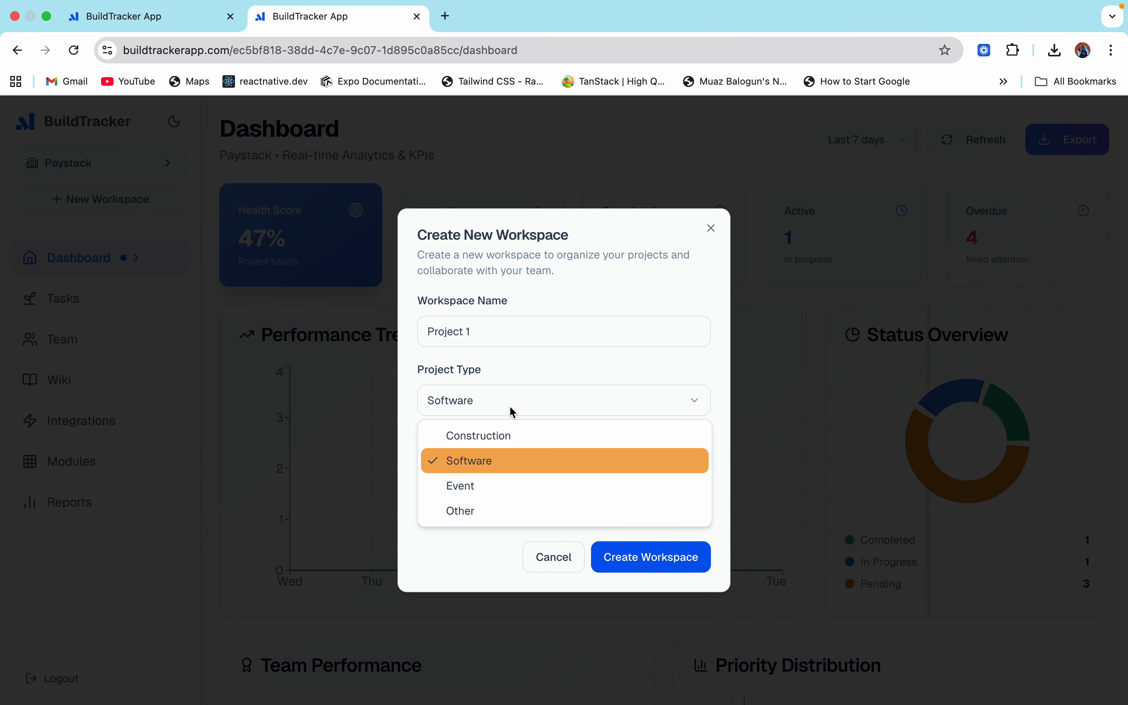
left_click(503, 468)
left_click(474, 469)
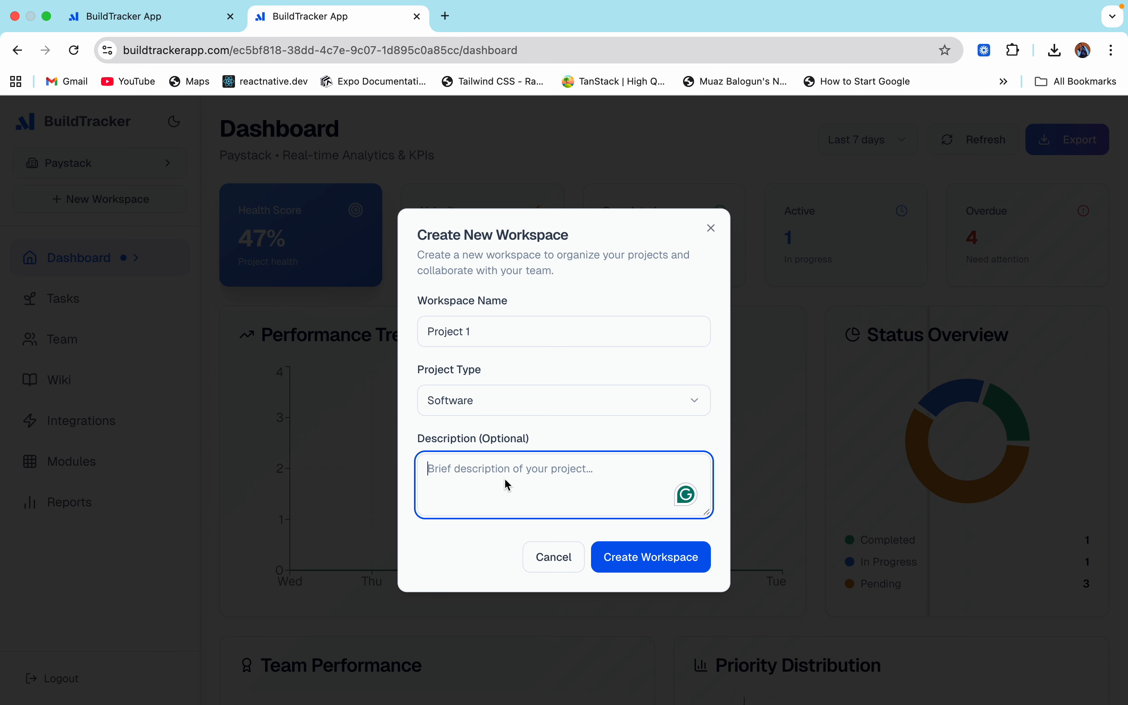
left_click(635, 563)
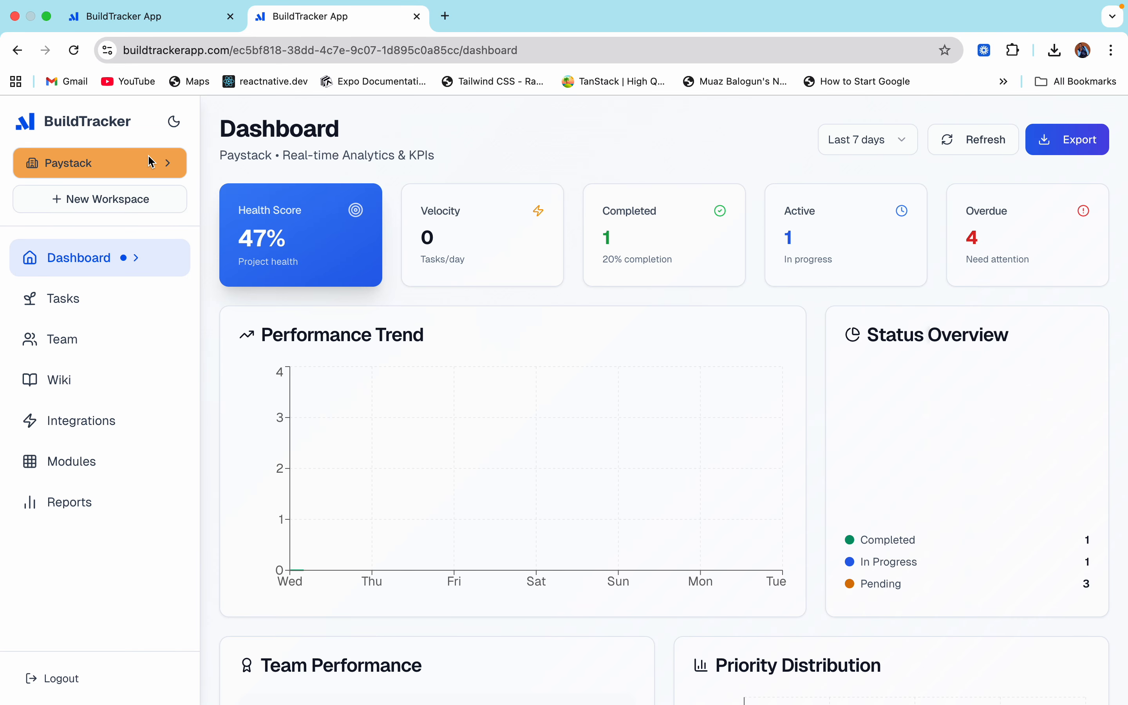
Switch to the Project 1 workspace to view its dashboard, and return to the Savana workspace
left_click(151, 162)
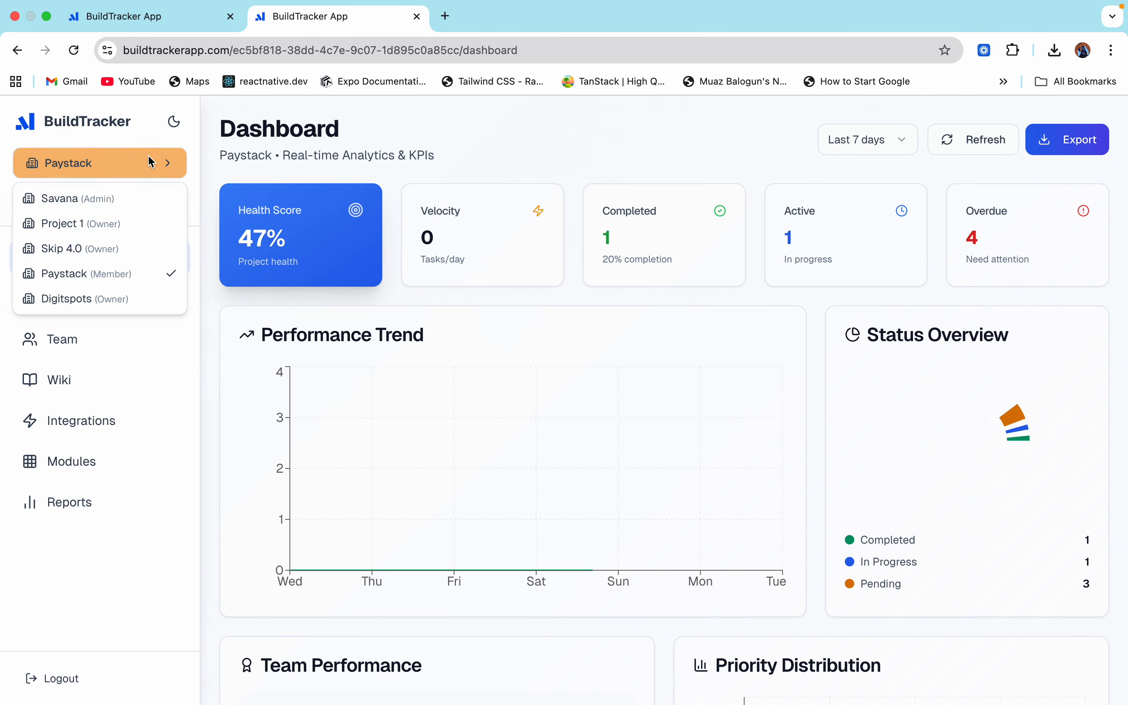
left_click(119, 223)
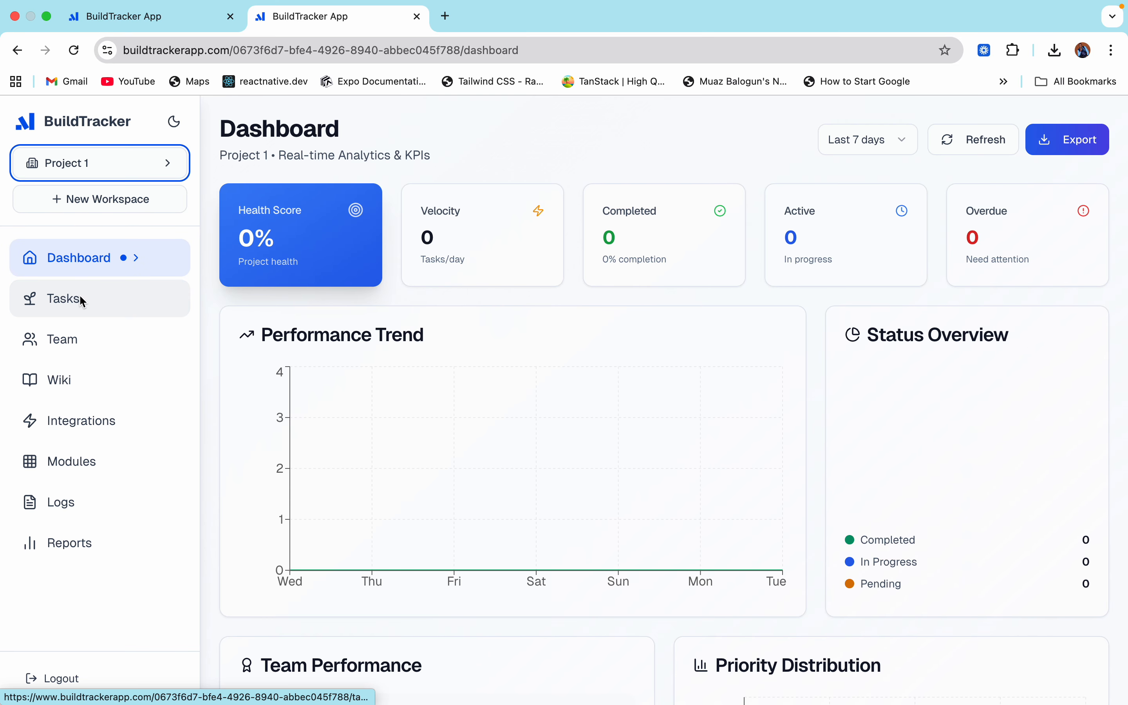
left_click(129, 163)
left_click(118, 194)
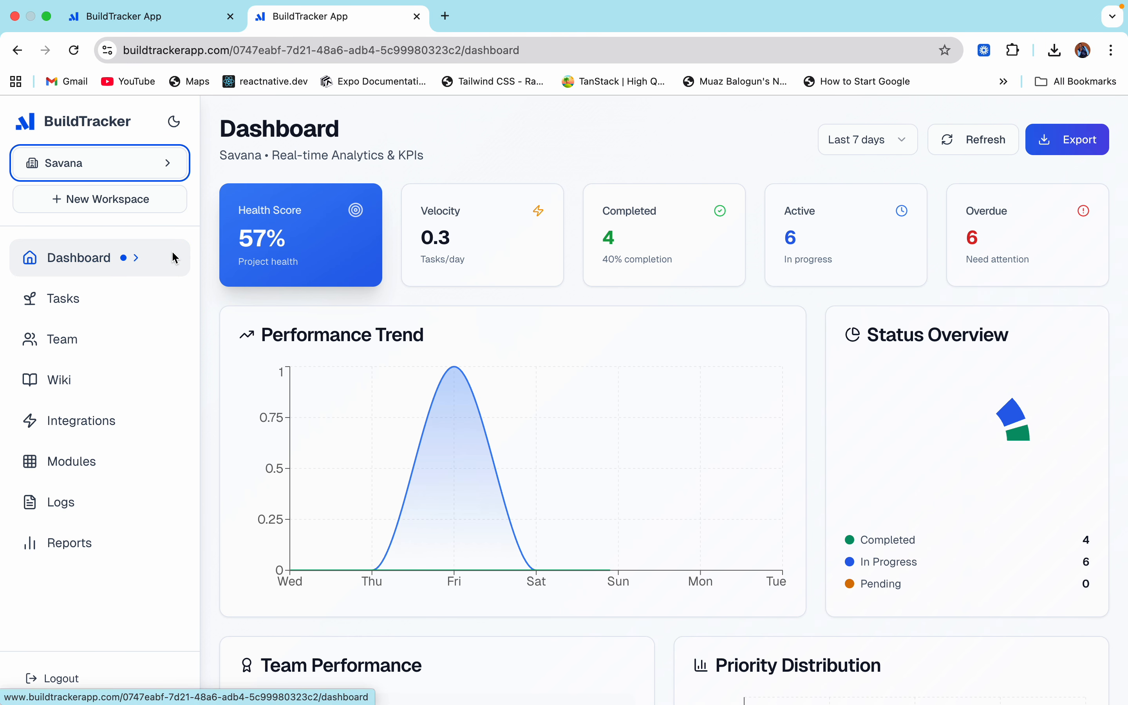
Show the Savana tasks as Kanban columns and move tickets #5 and #4 from In Progress to Pending
left_click(75, 310)
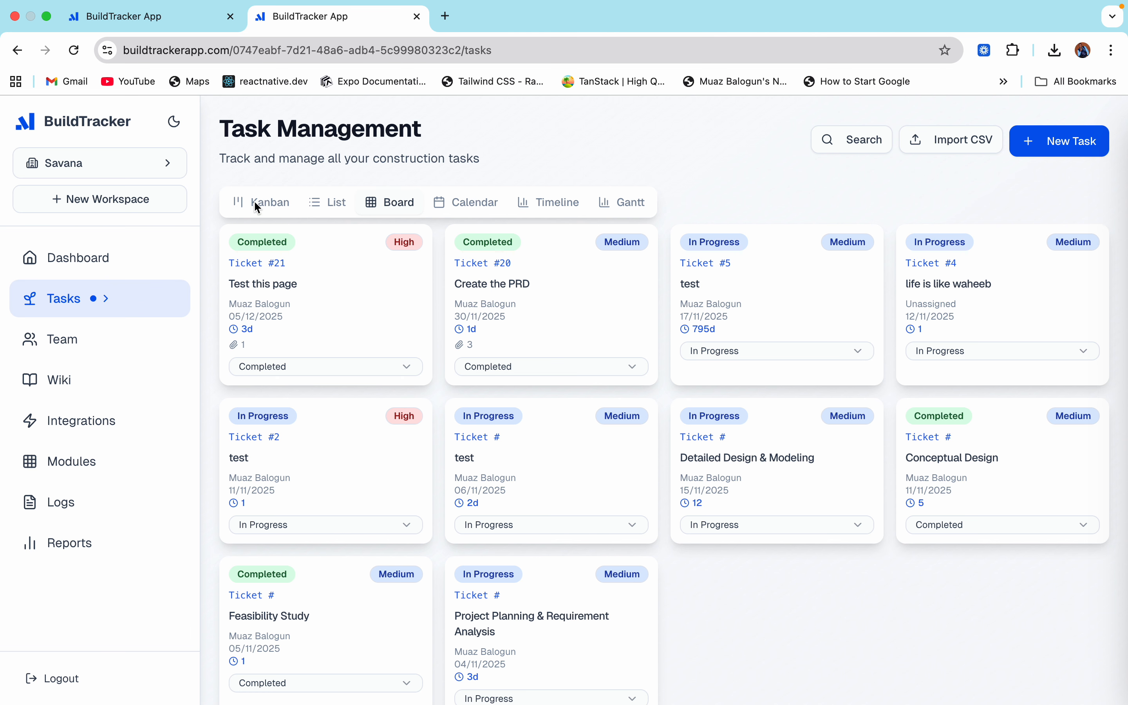
left_click(282, 206)
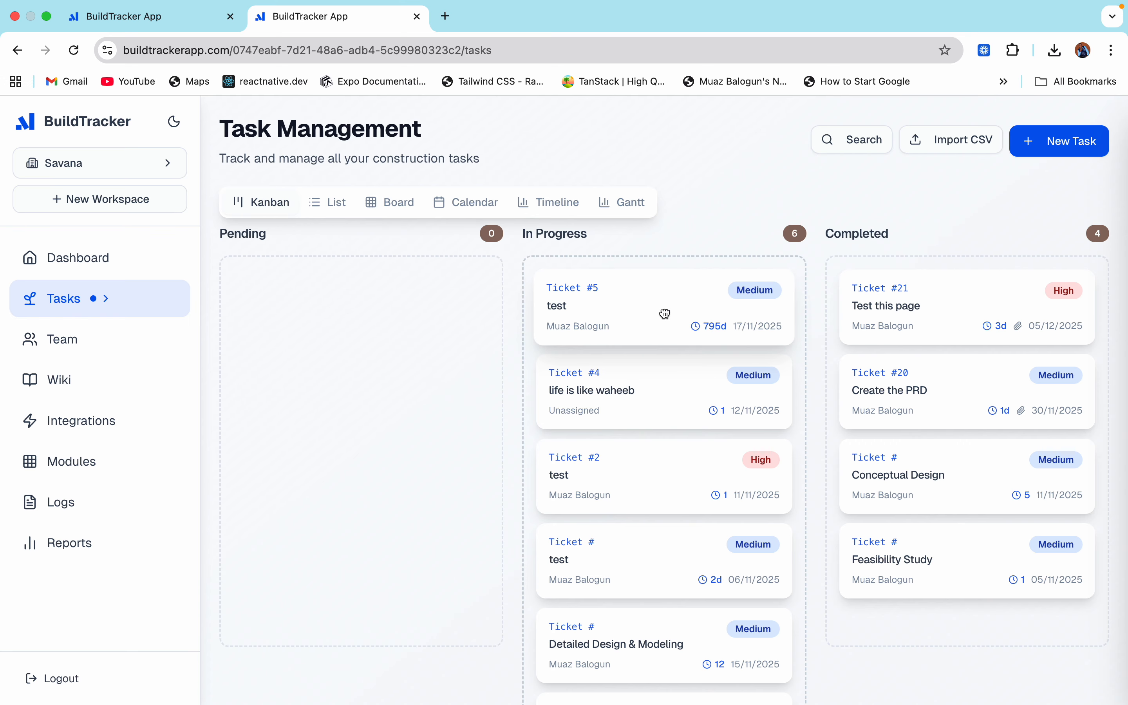
left_click_drag(665, 313, 331, 322)
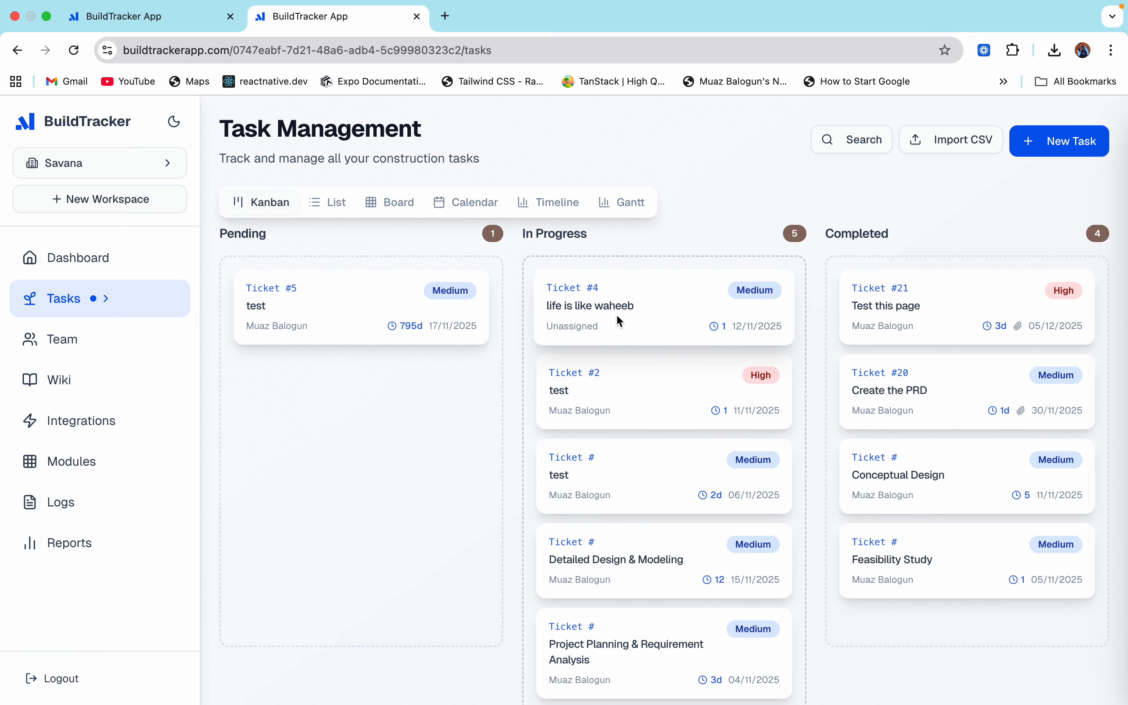
left_click_drag(620, 321, 321, 397)
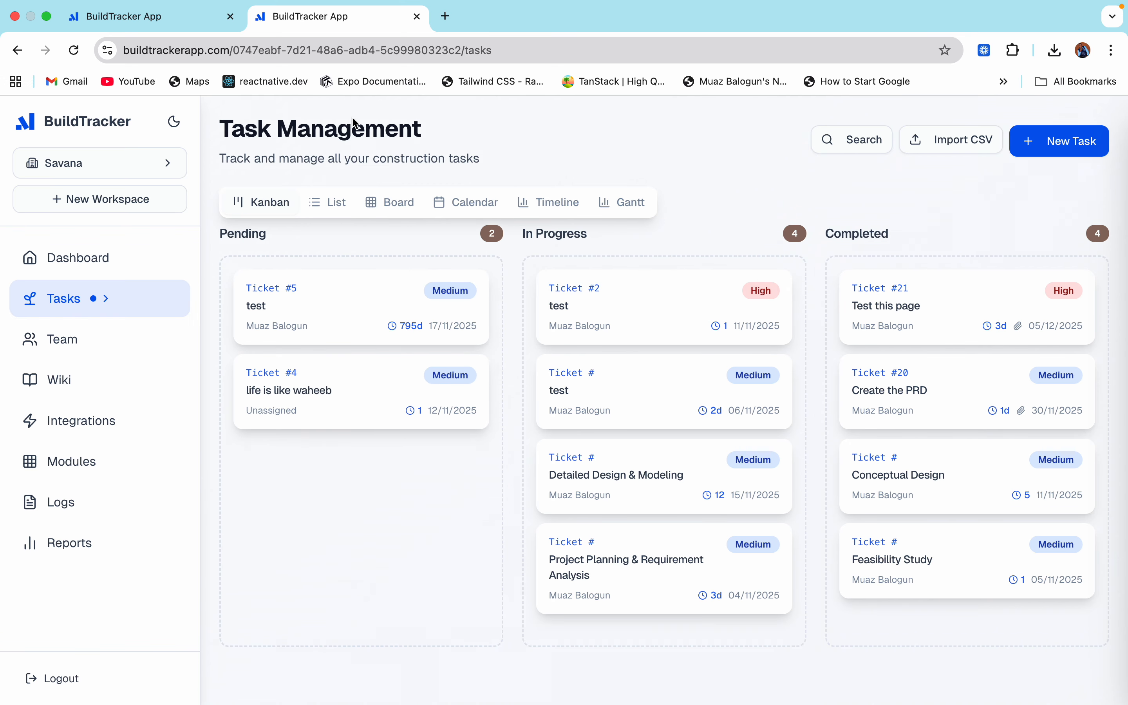
View the tasks in the List layout and look through them in the Board layout
left_click(314, 202)
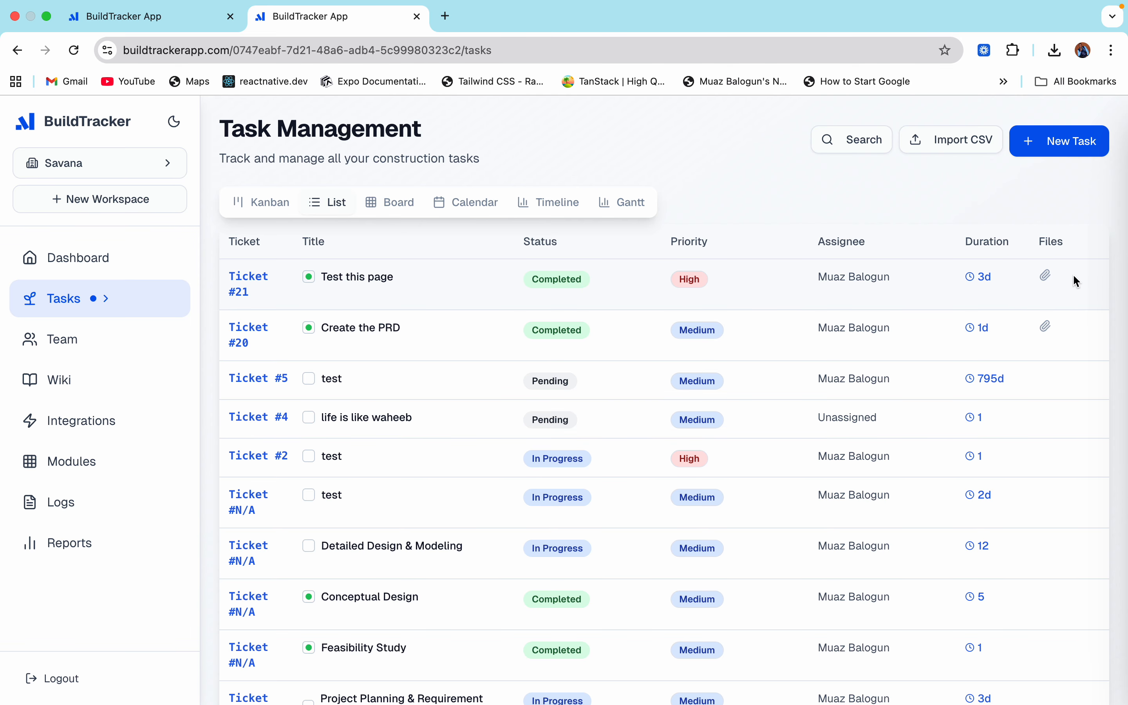
left_click(404, 200)
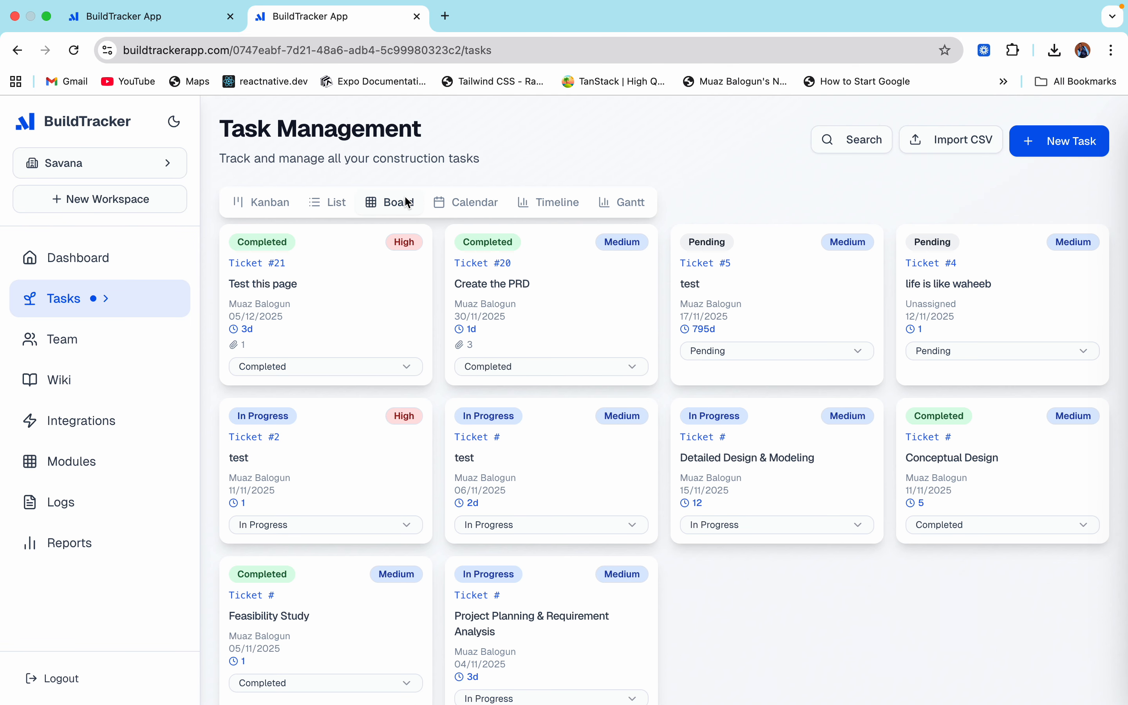
scroll(415, 344, "down", 1)
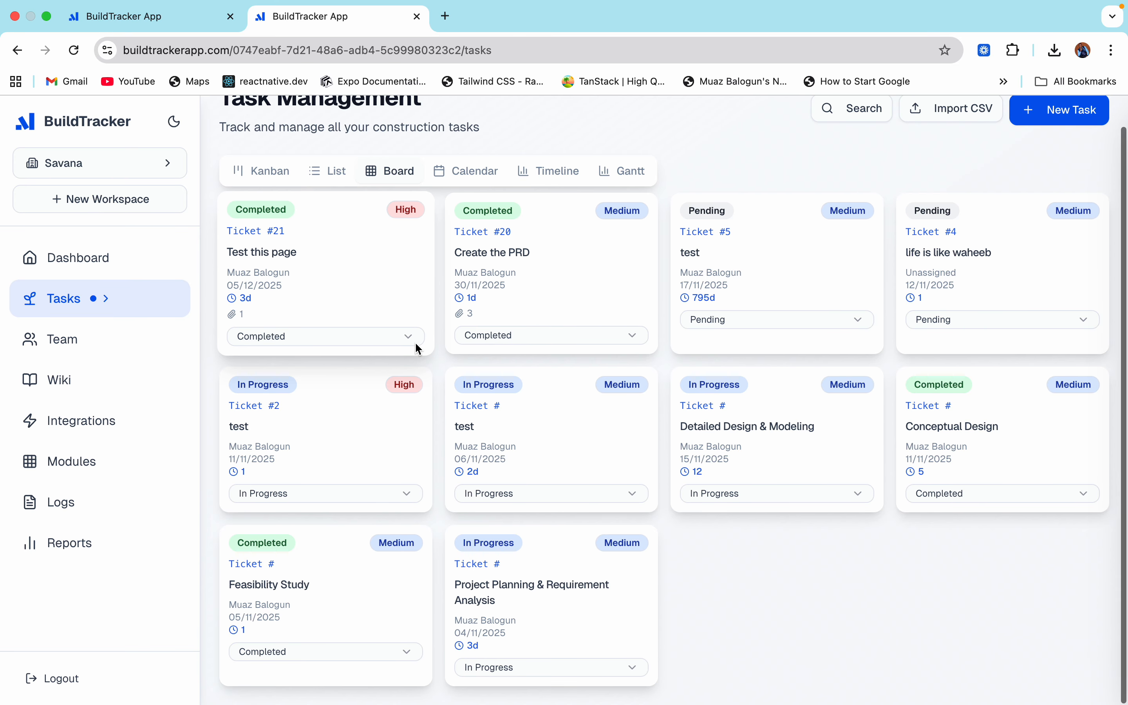
scroll(414, 345, "up", 1)
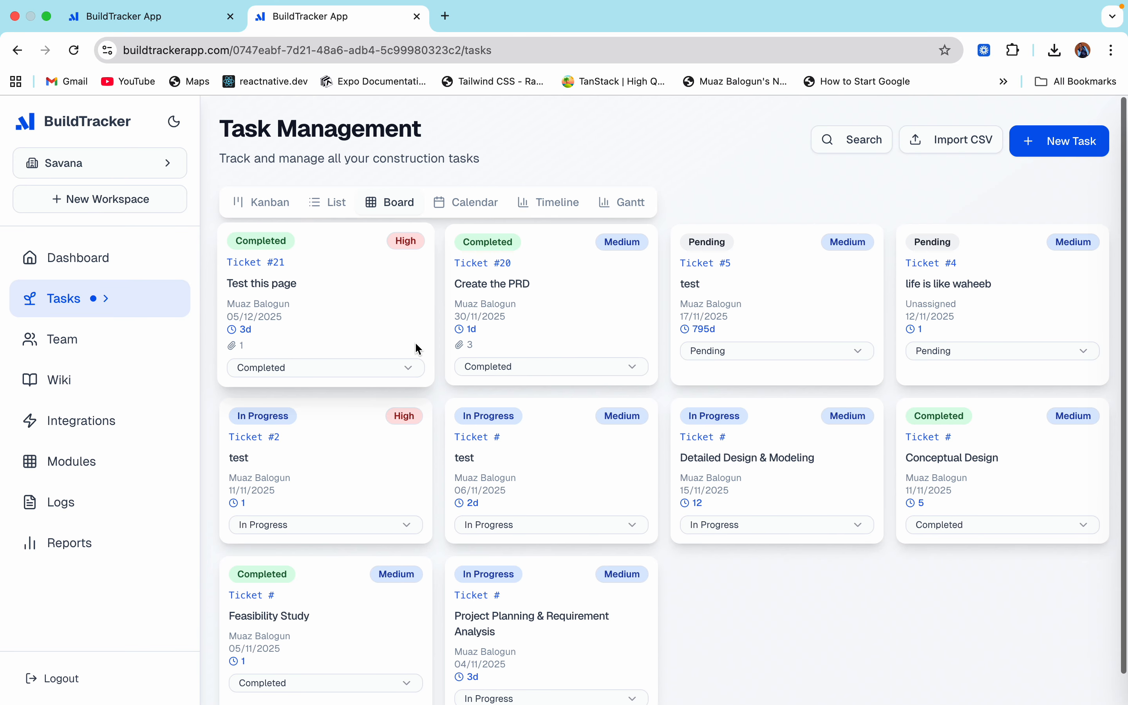
Show the tasks in the calendar's Day view and step back to Monday, November 24, 2025
left_click(481, 209)
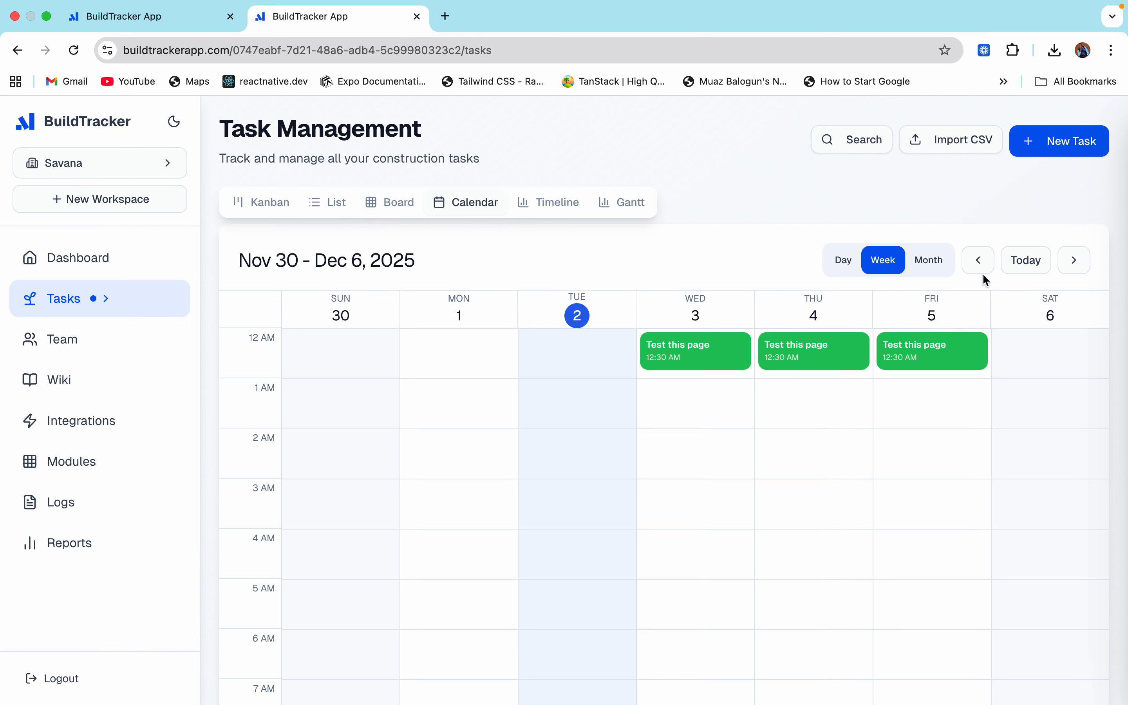
left_click(844, 261)
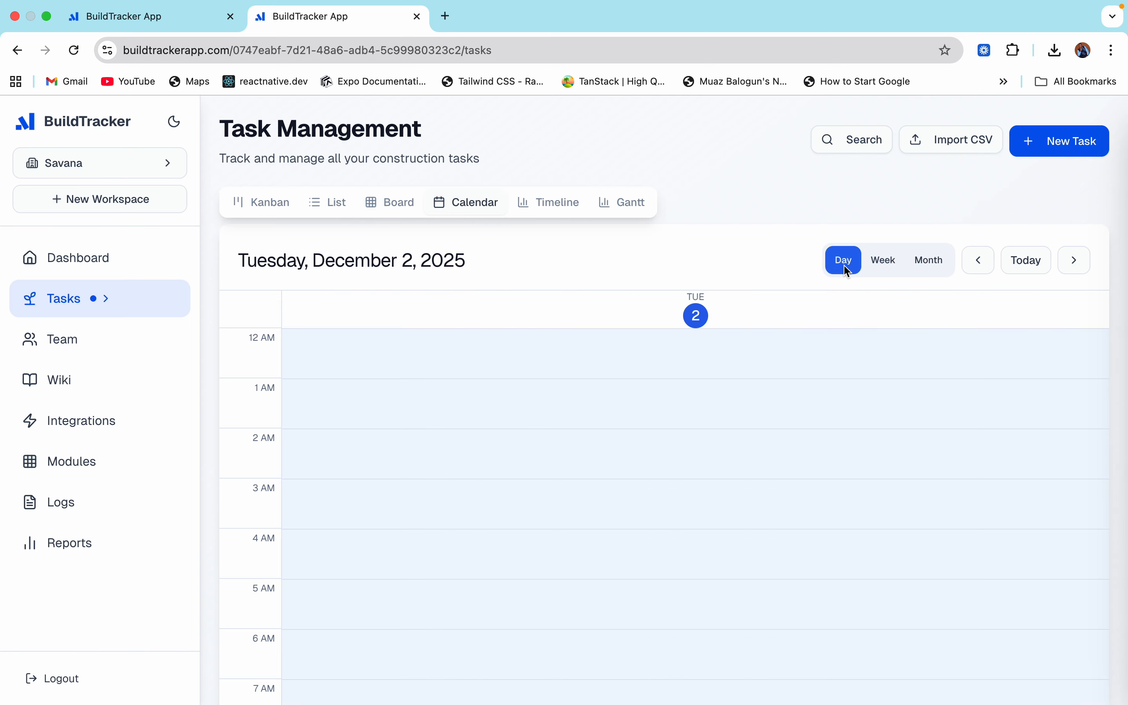
left_click(968, 262)
left_click(968, 262)
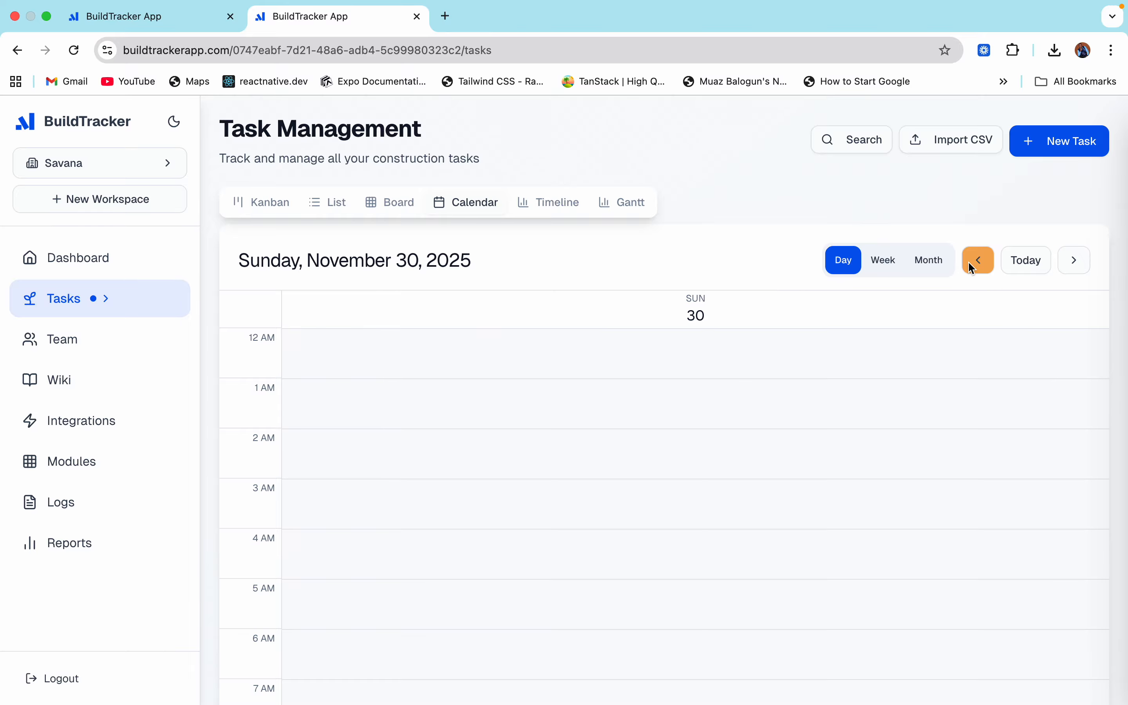
left_click(968, 262)
left_click(968, 262)
left_click(967, 262)
left_click(968, 262)
left_click(968, 262)
left_click(968, 261)
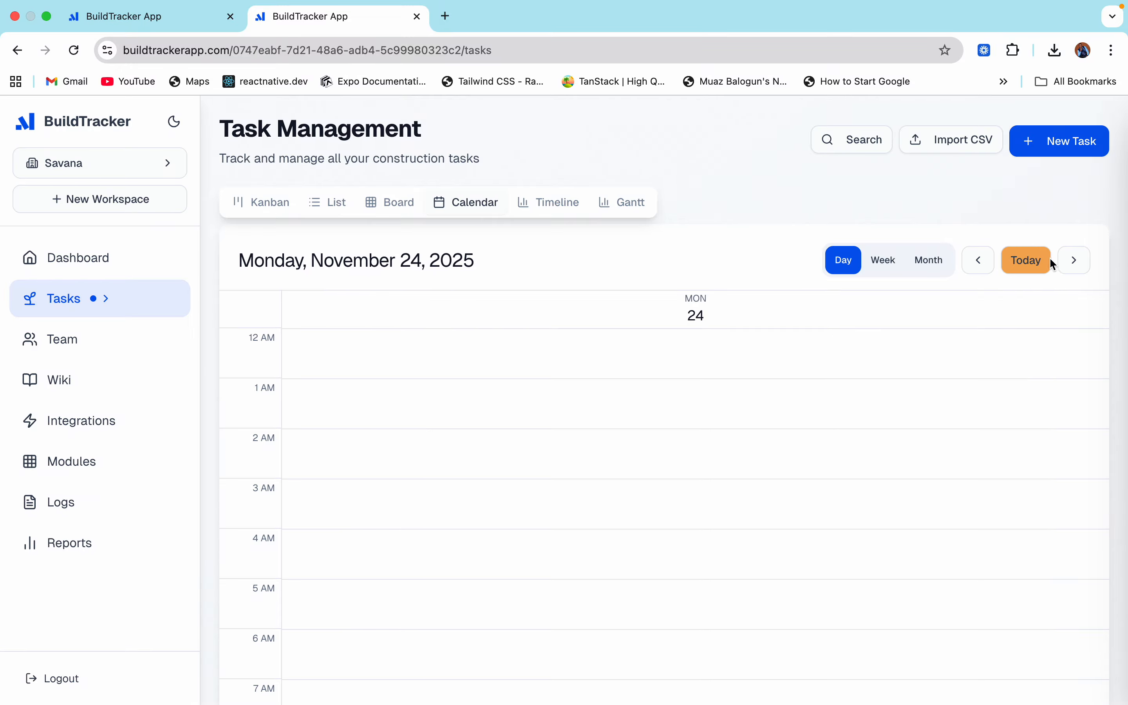
Show the tasks as a Gantt chart, shift the range back to Nov 4 - Jan 26, 2026, and examine the task bars
left_click(612, 213)
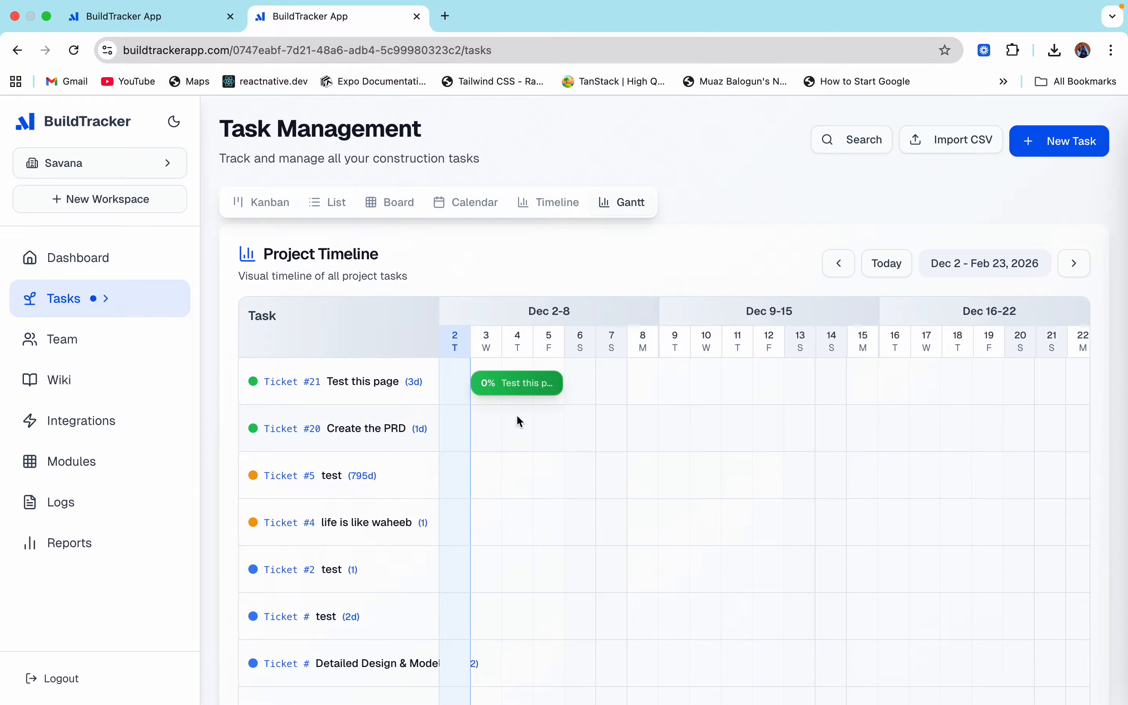
left_click(842, 263)
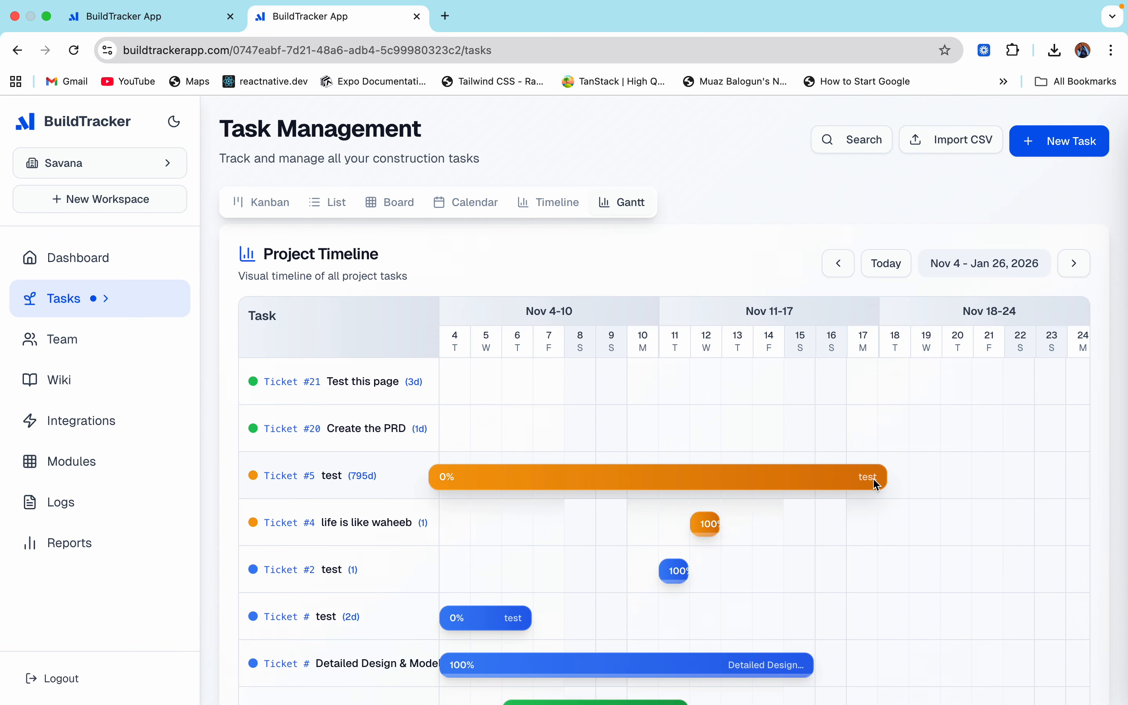
scroll(957, 467, "right", 15)
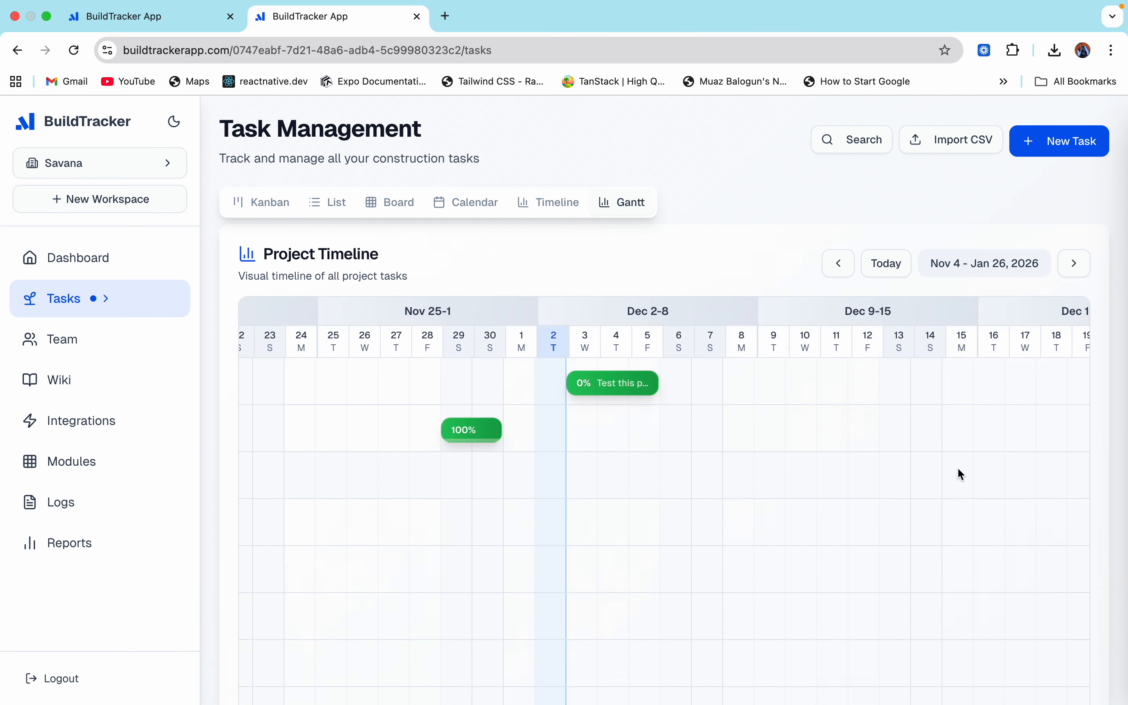
scroll(959, 469, "left", 15)
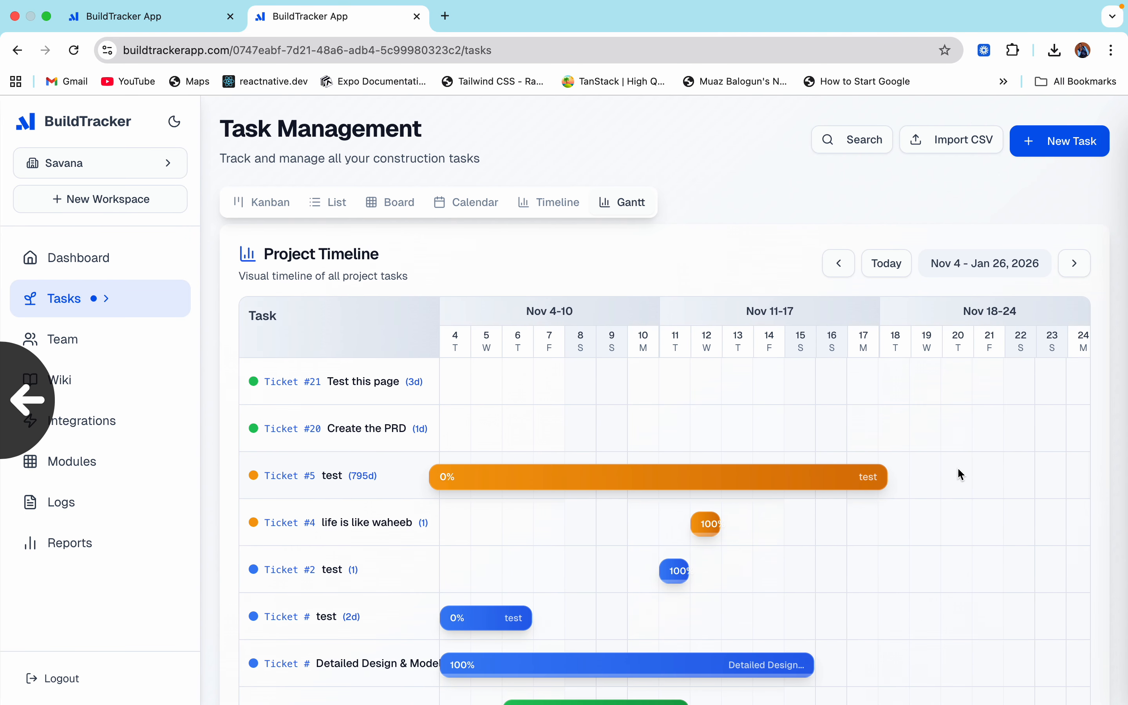
scroll(957, 467, "left", 5)
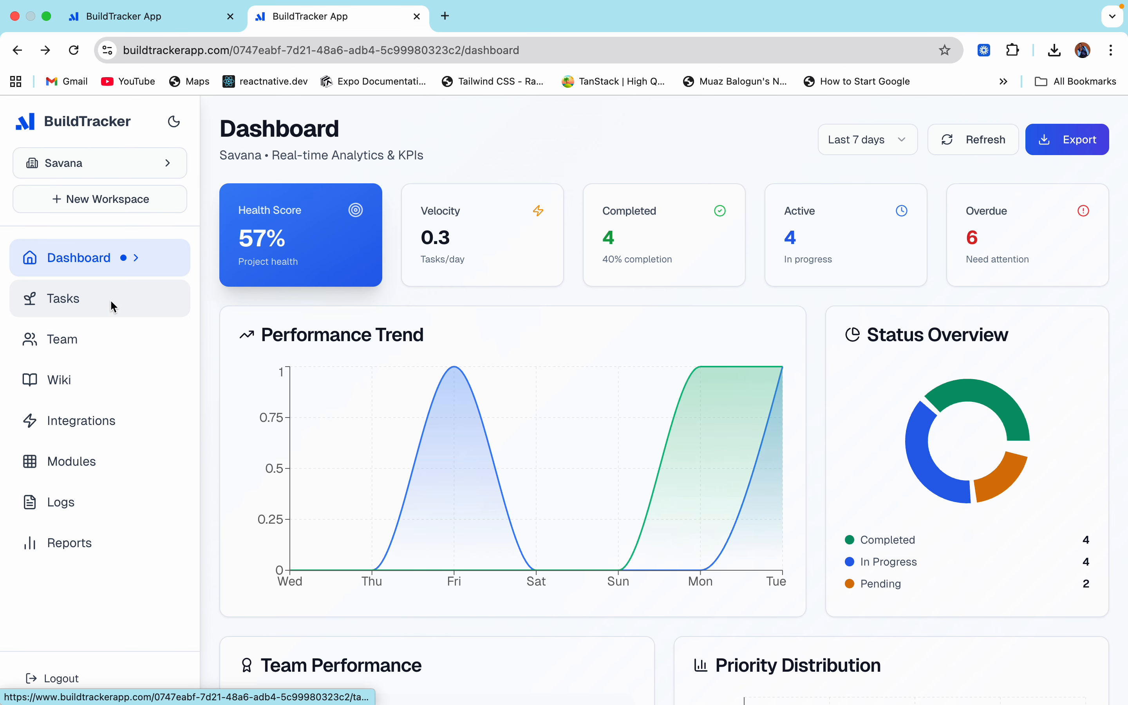
Go to the Savana workspace's team management and open the form for inviting a team member
left_click(120, 352)
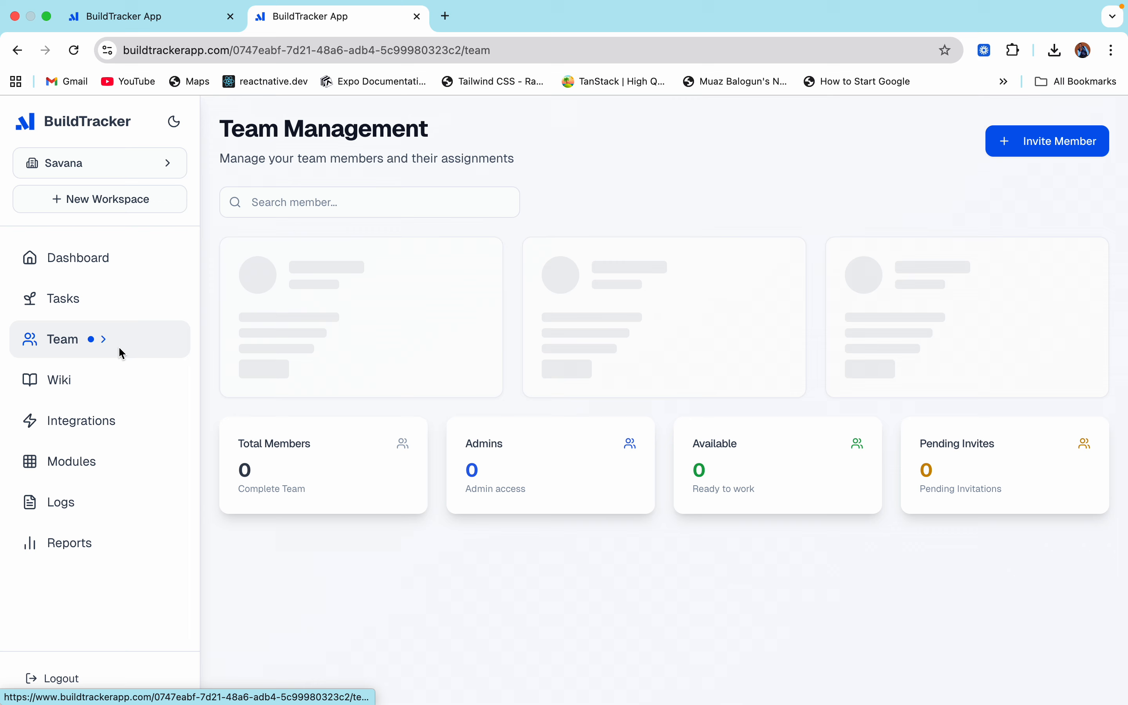
left_click(1036, 149)
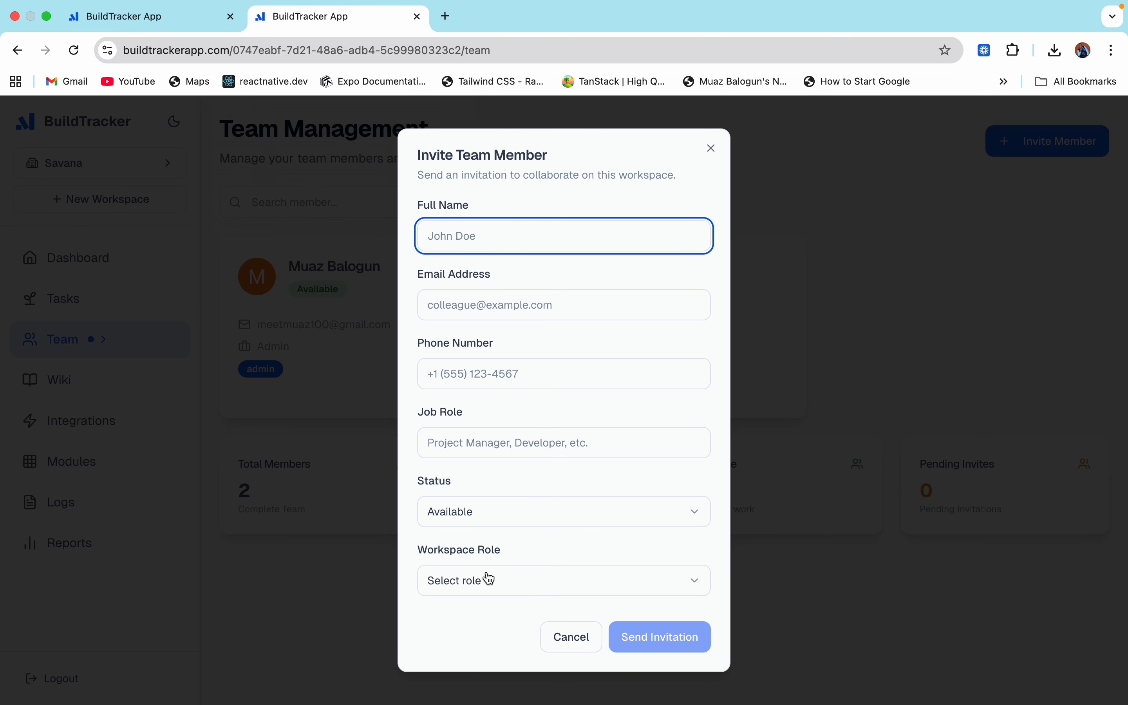
Look at the available workspace roles in the team invitation form, and close the form without sending an invitation
left_click(506, 587)
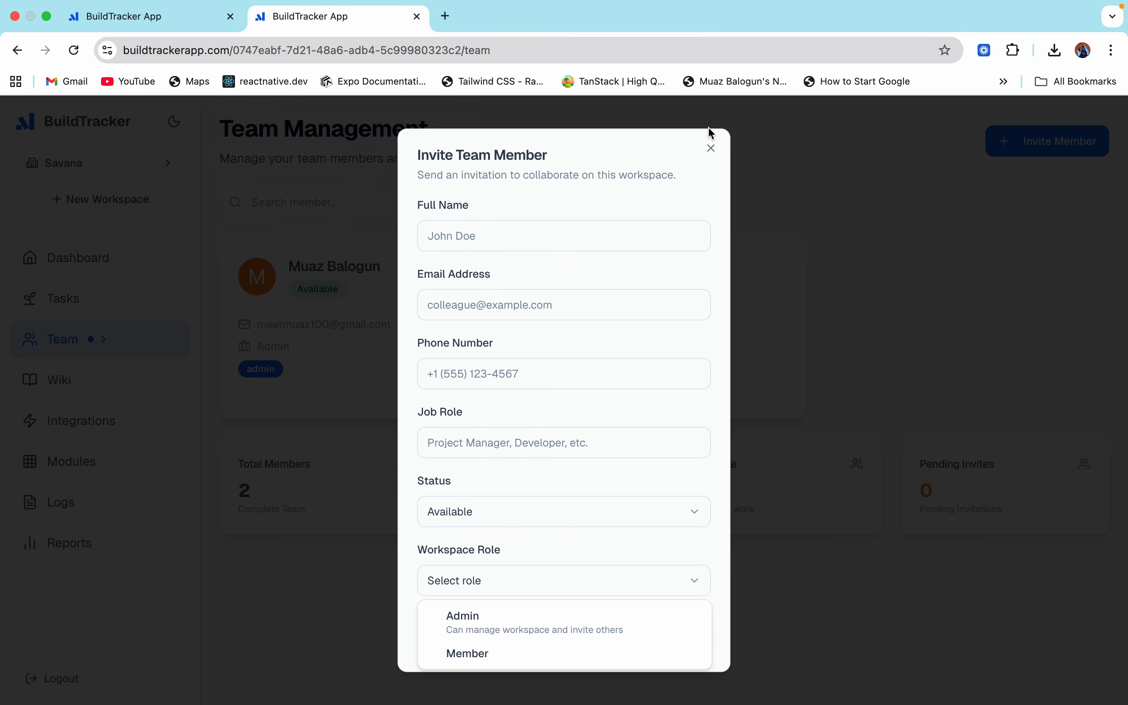
left_click(711, 154)
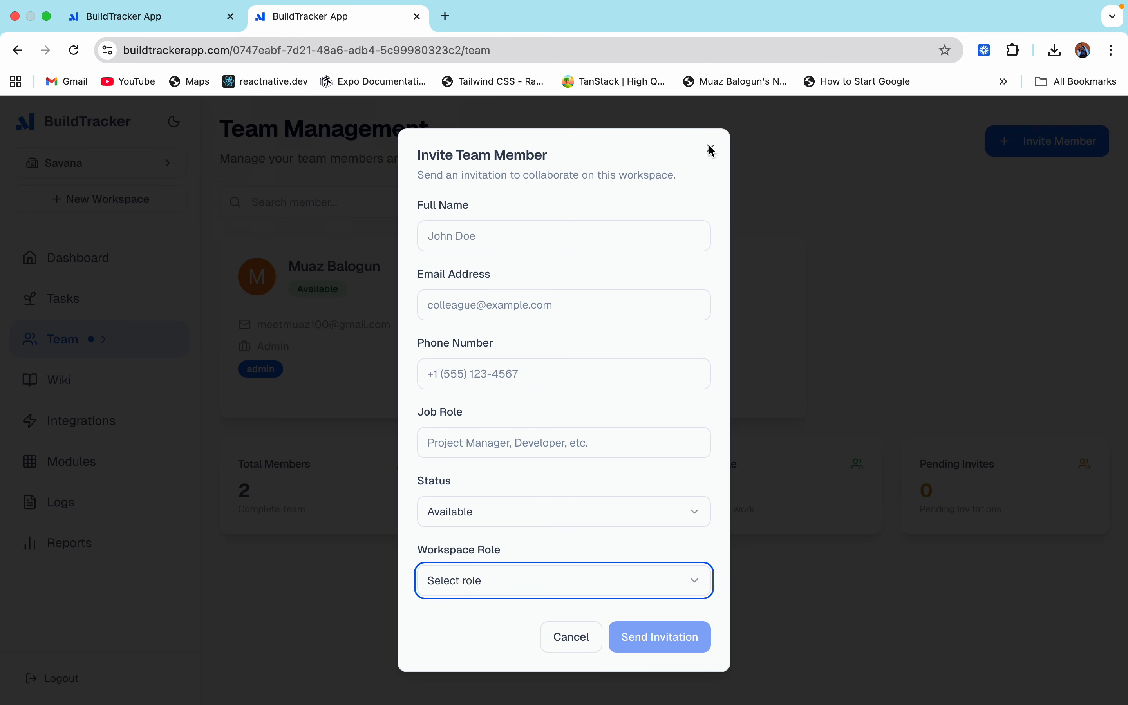
left_click(711, 148)
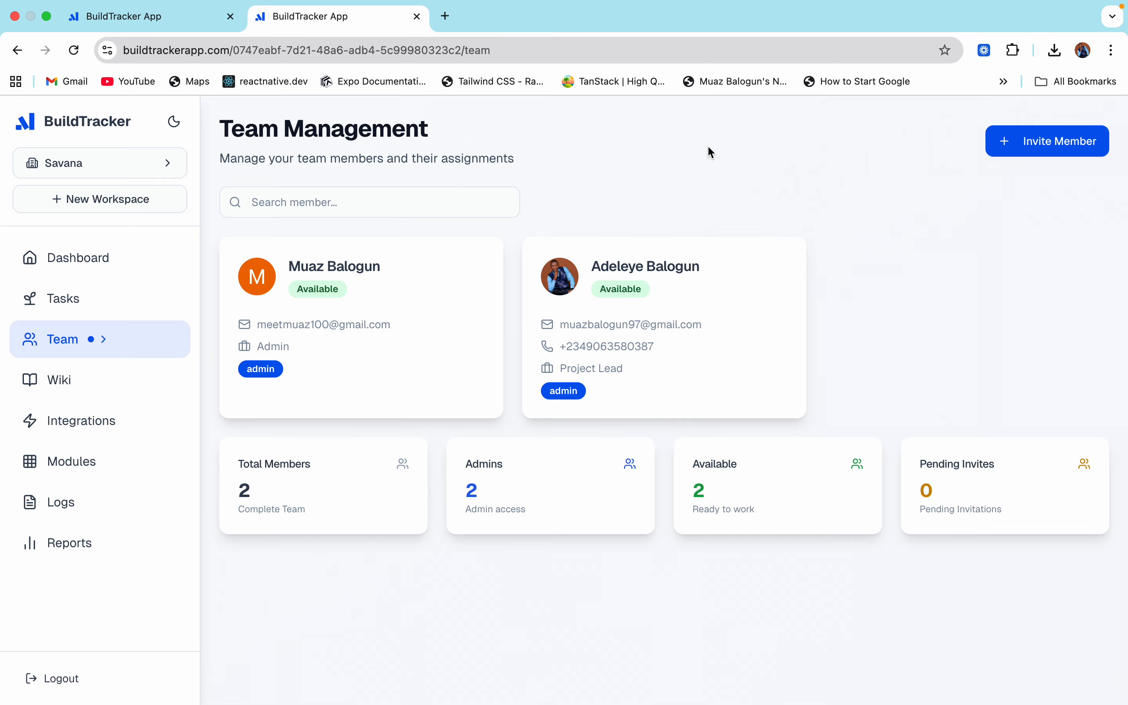
Start adding a new document in the Savana workspace's project wiki, with the title "document 1"
left_click(74, 385)
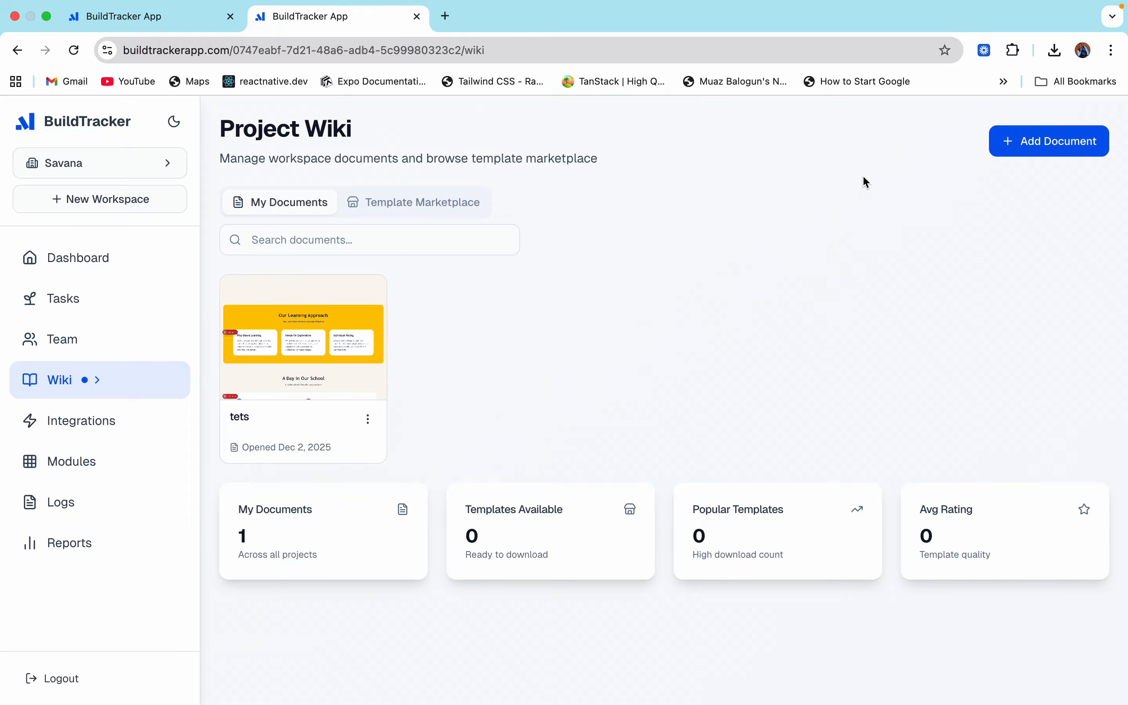
left_click(1055, 142)
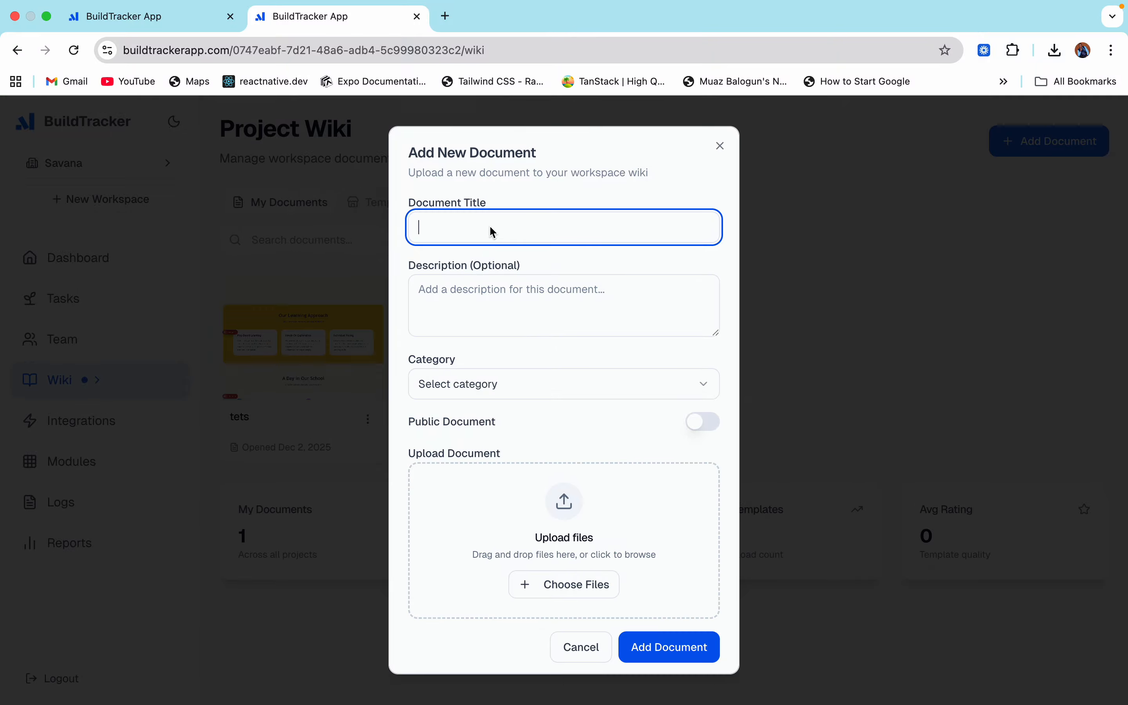
type("docment 1")
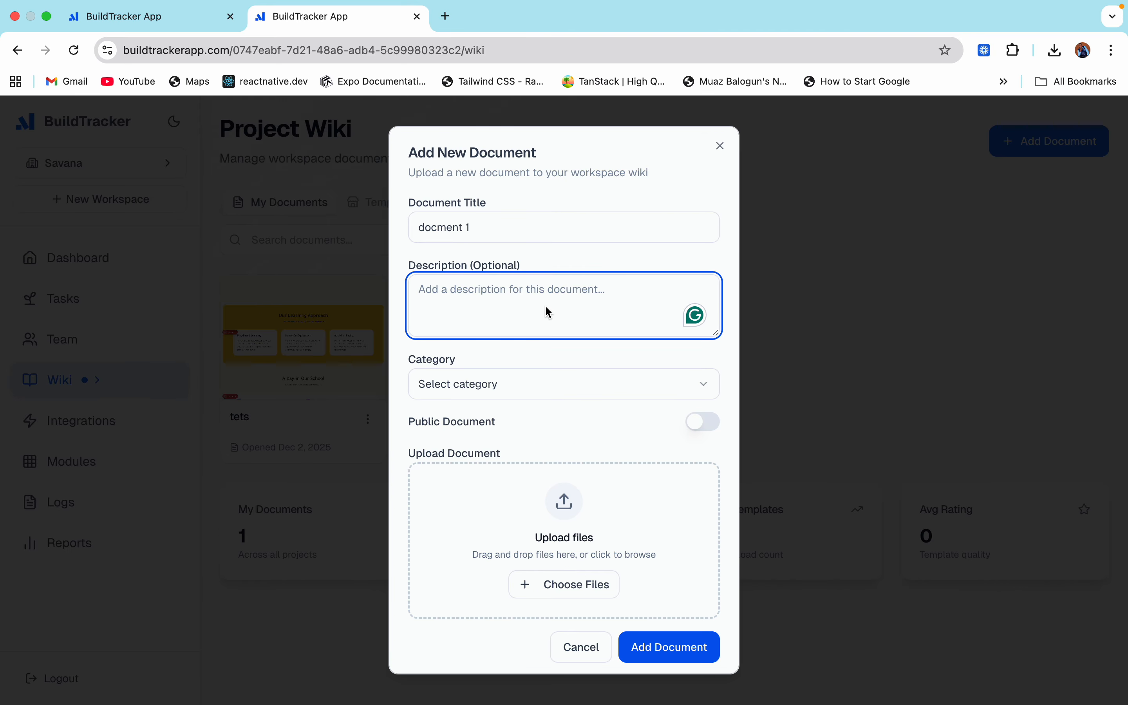
double_click(450, 231)
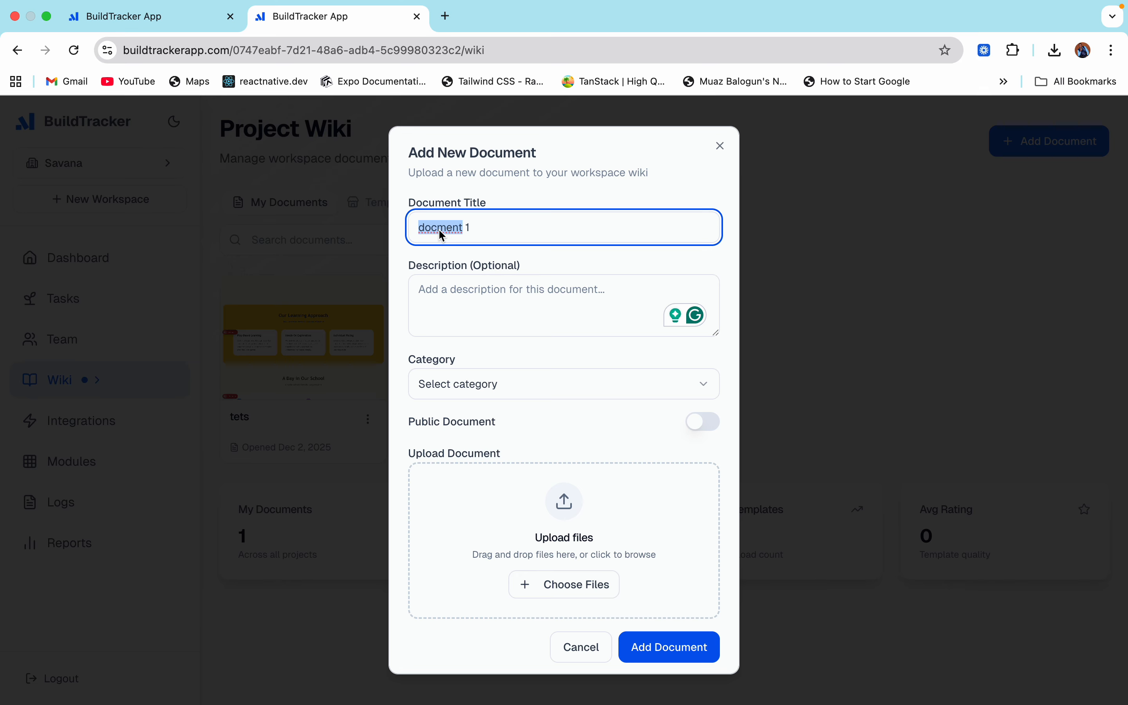
Enter "document one is good" as the new wiki document's description
left_click(465, 291)
type("docment o")
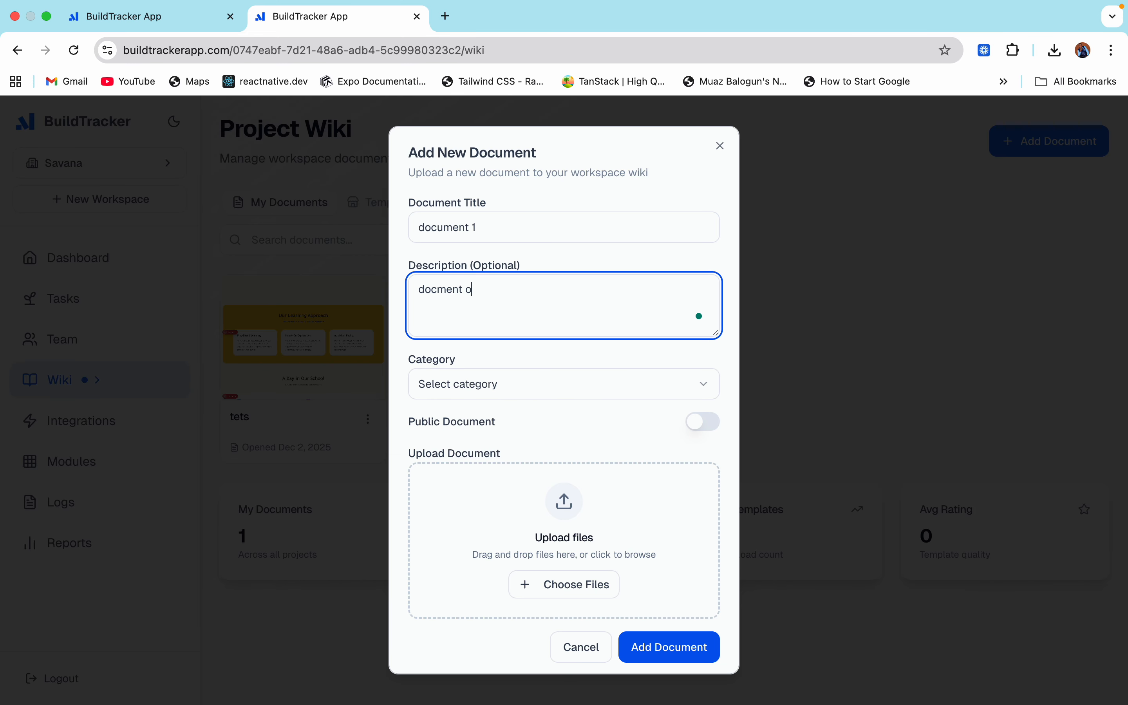
type("ne ios")
key("BackSpace")
key("BackSpace")
key("BackSpace")
type("s")
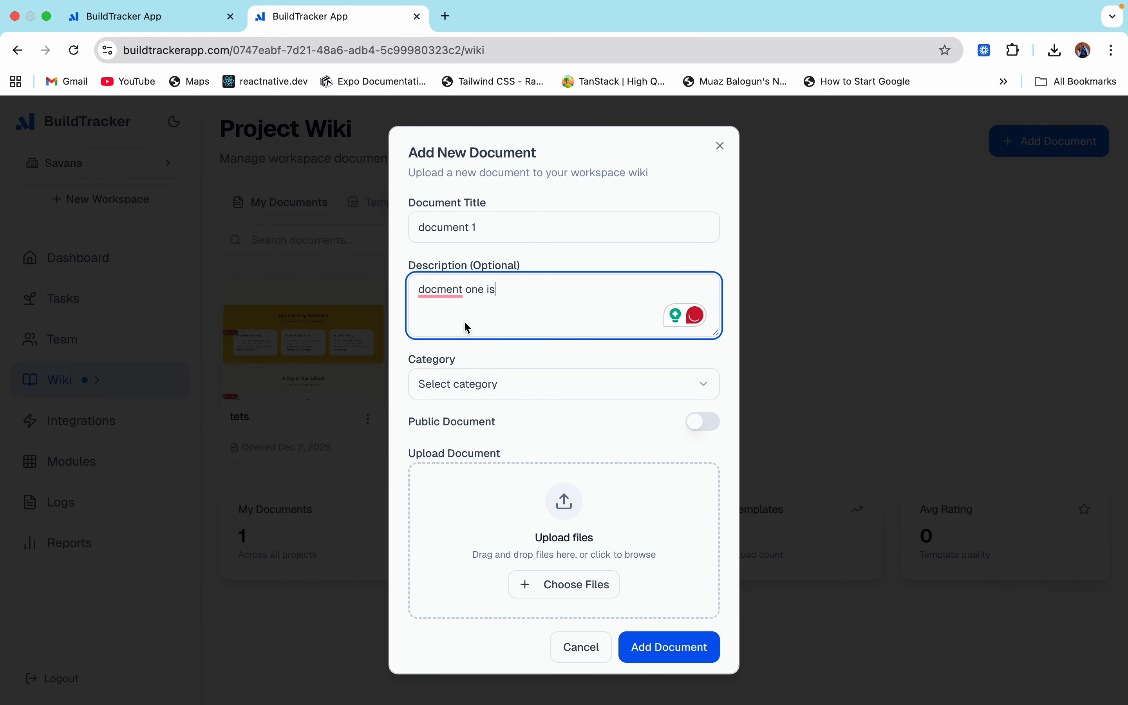
mouse_move(435, 289)
left_click(448, 333)
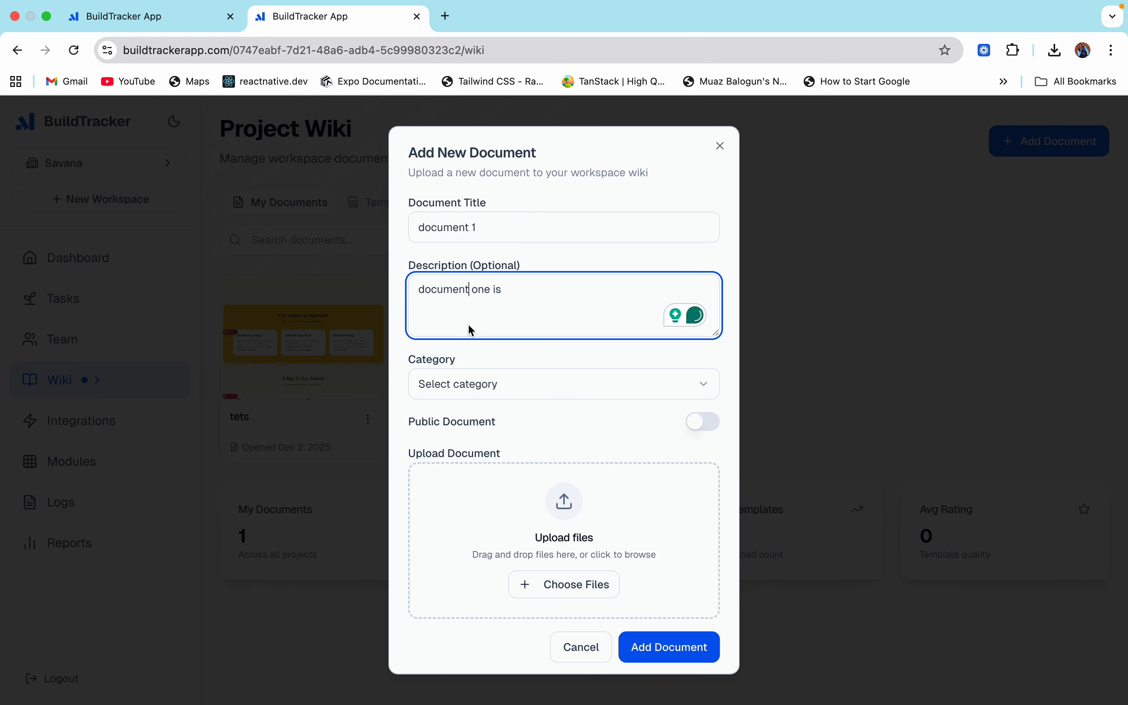
left_click(520, 296)
type("good")
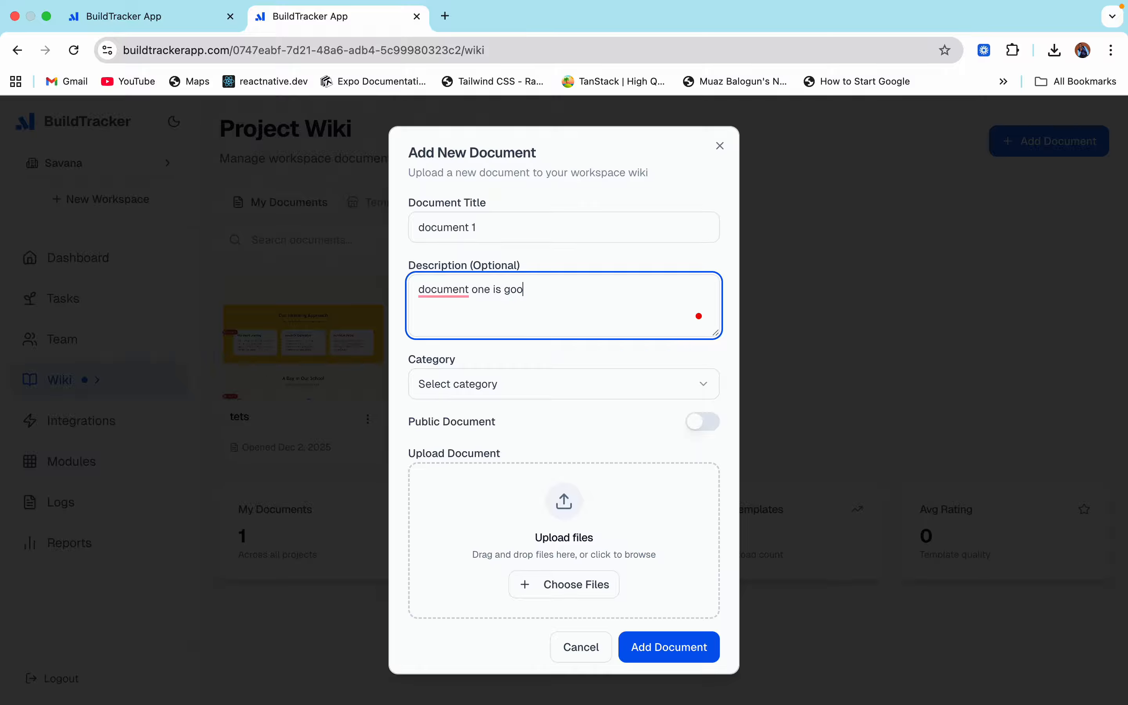
Set the wiki document's category to Technical and make it a public document
left_click(591, 383)
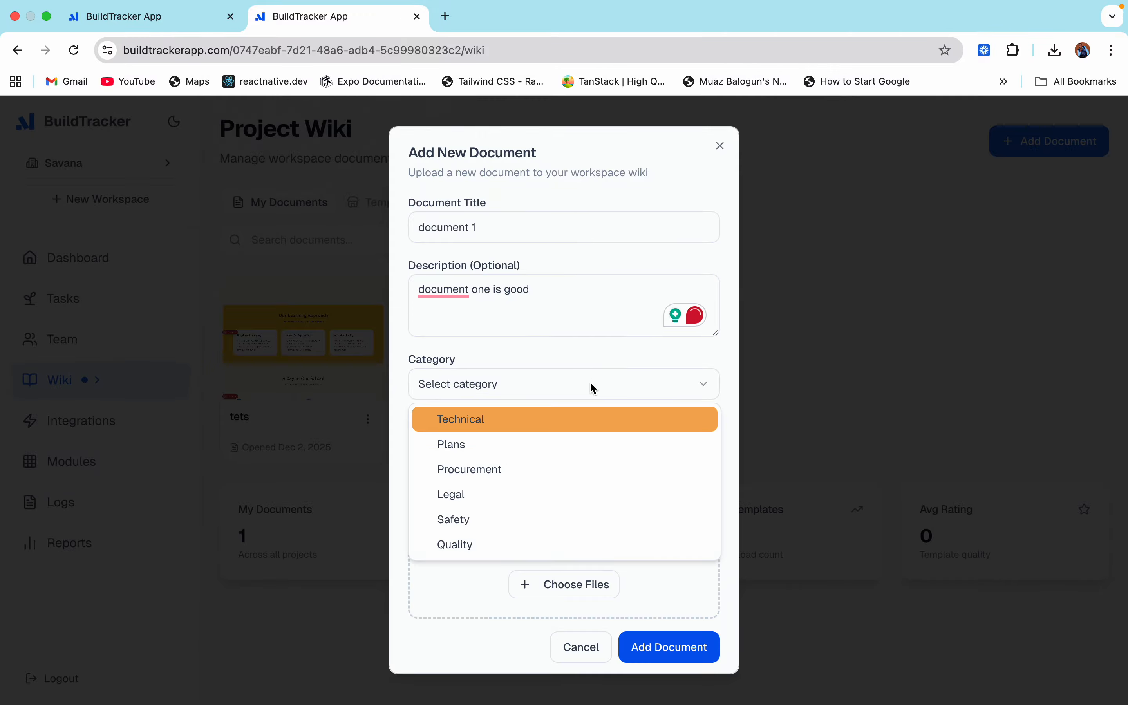
left_click(540, 420)
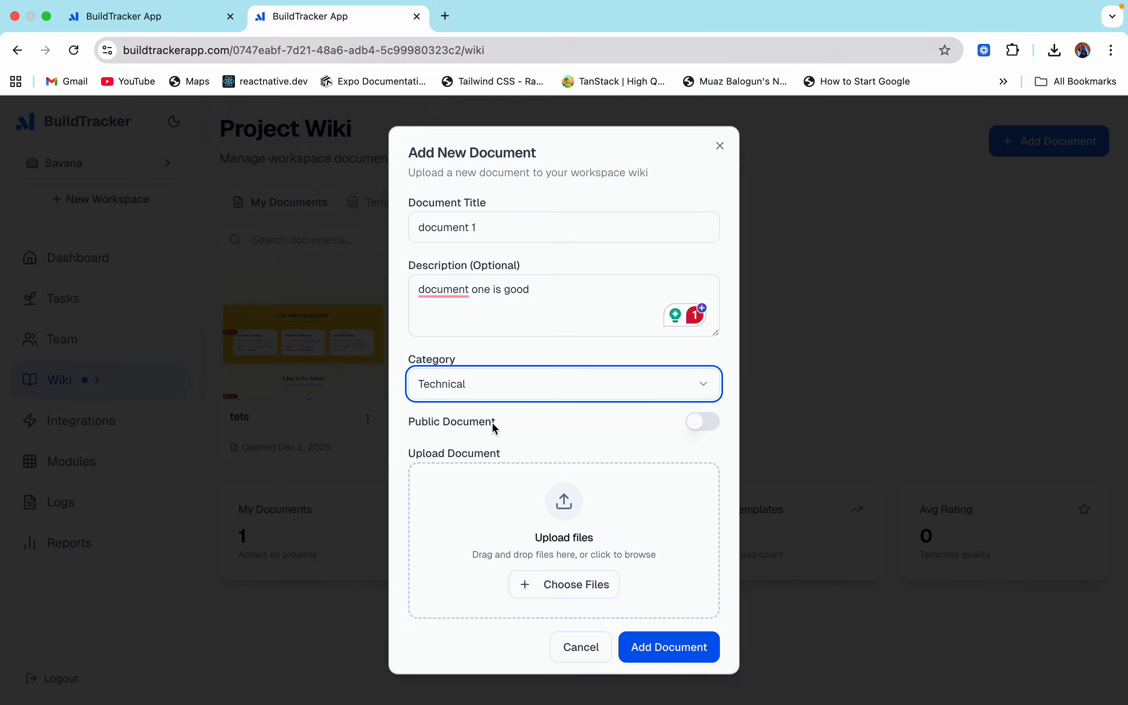
left_click(691, 424)
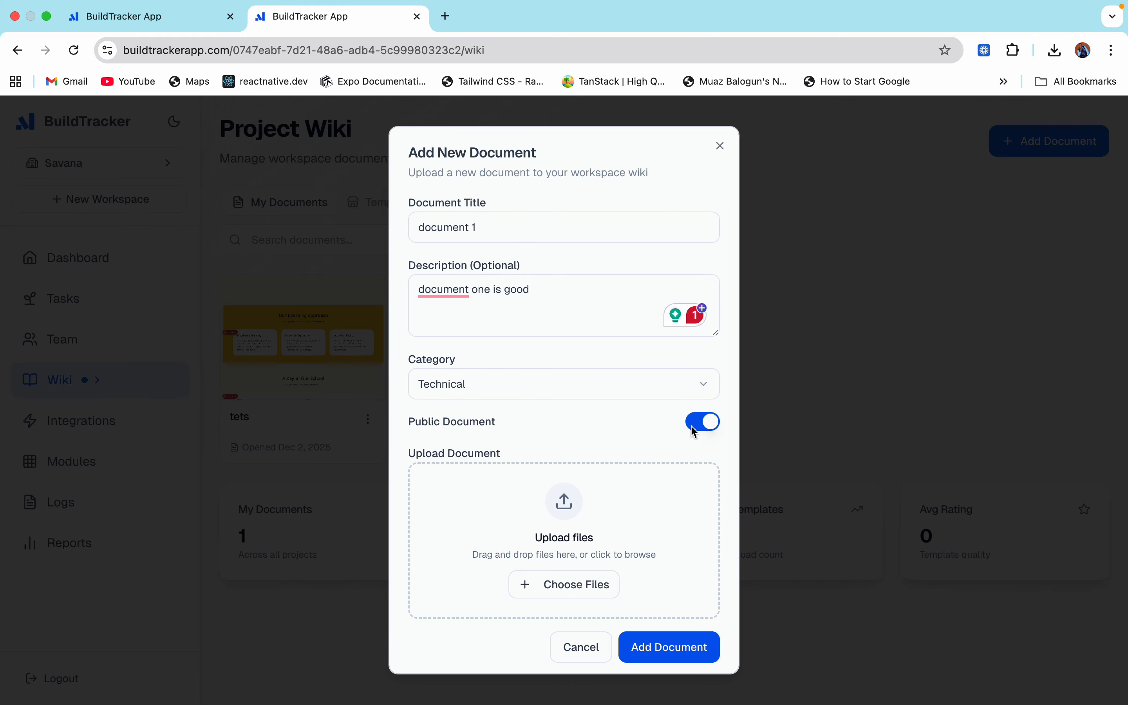
Upload workspace-report-2025-12-01.pdf from the Downloads folder and add the document to the wiki
left_click(589, 582)
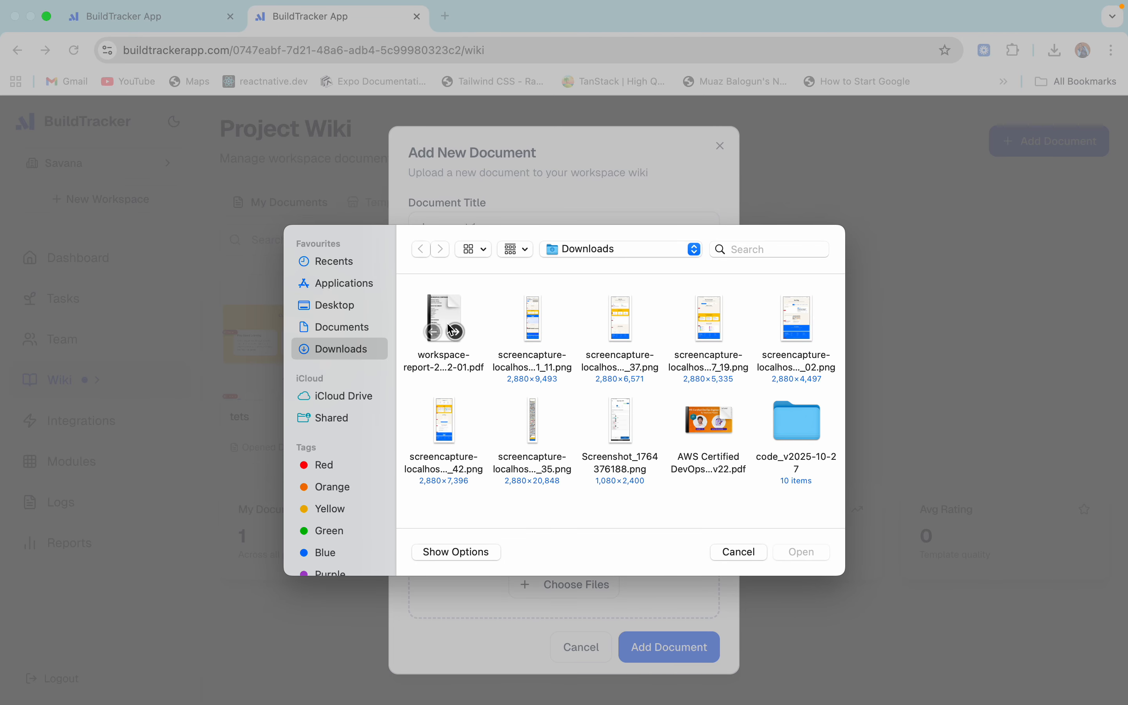
left_click(450, 331)
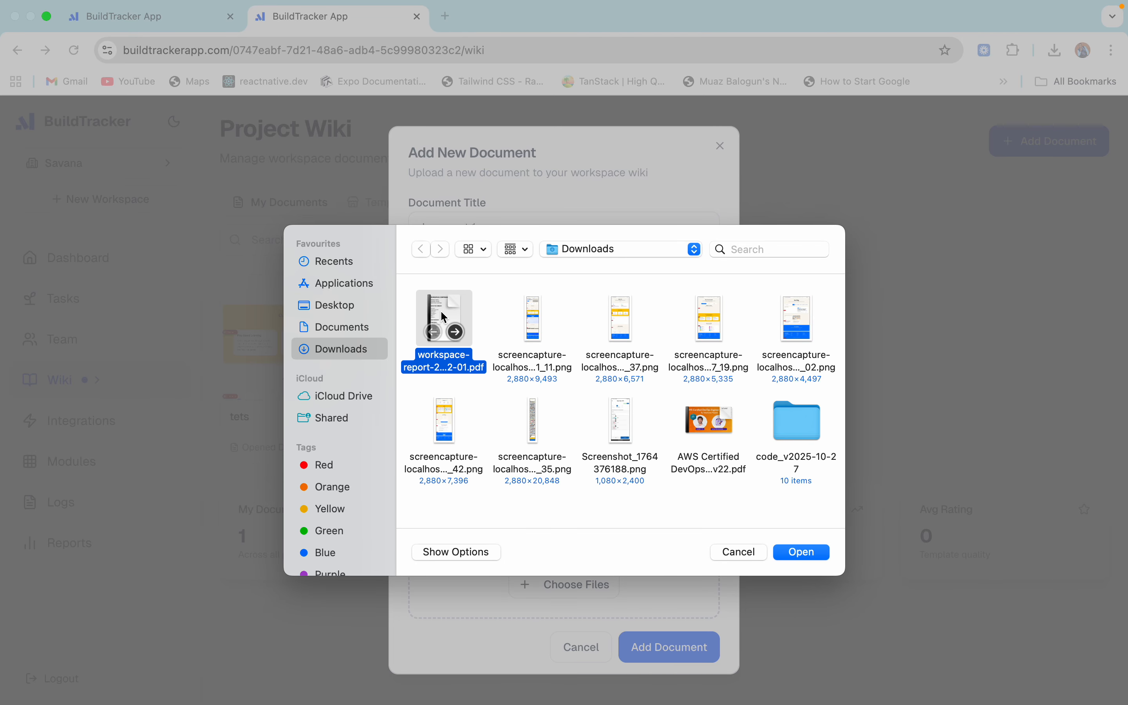
left_click(795, 554)
scroll(615, 529, "down", 3)
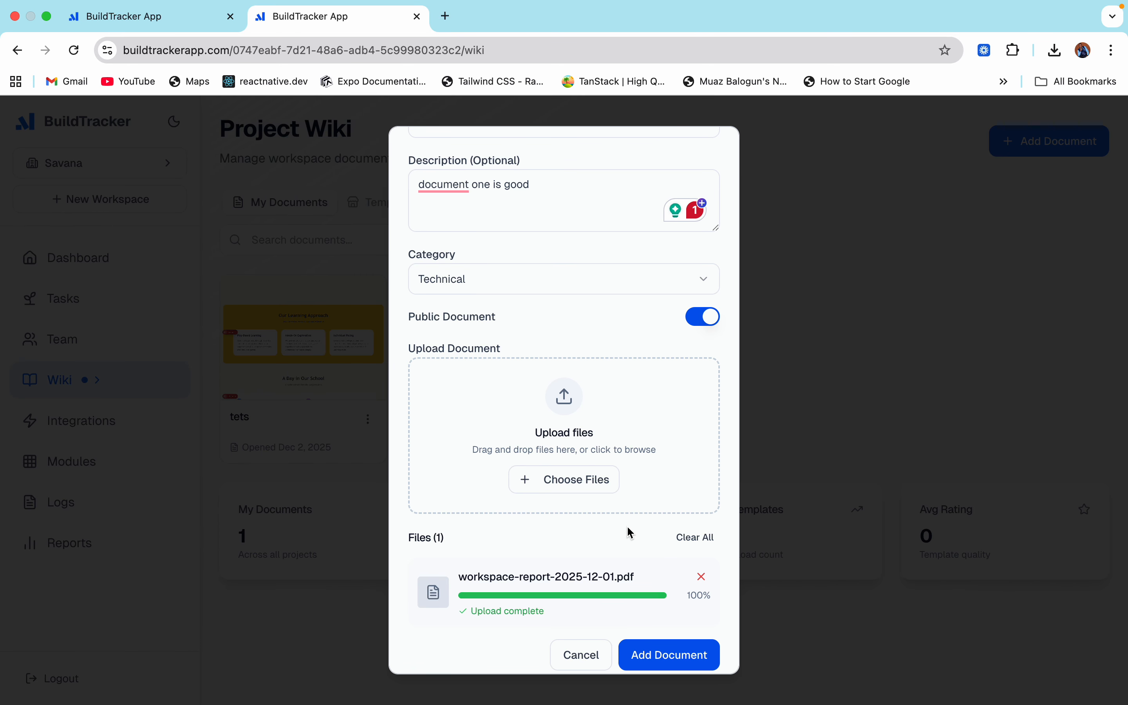
scroll(641, 606, "down", 1)
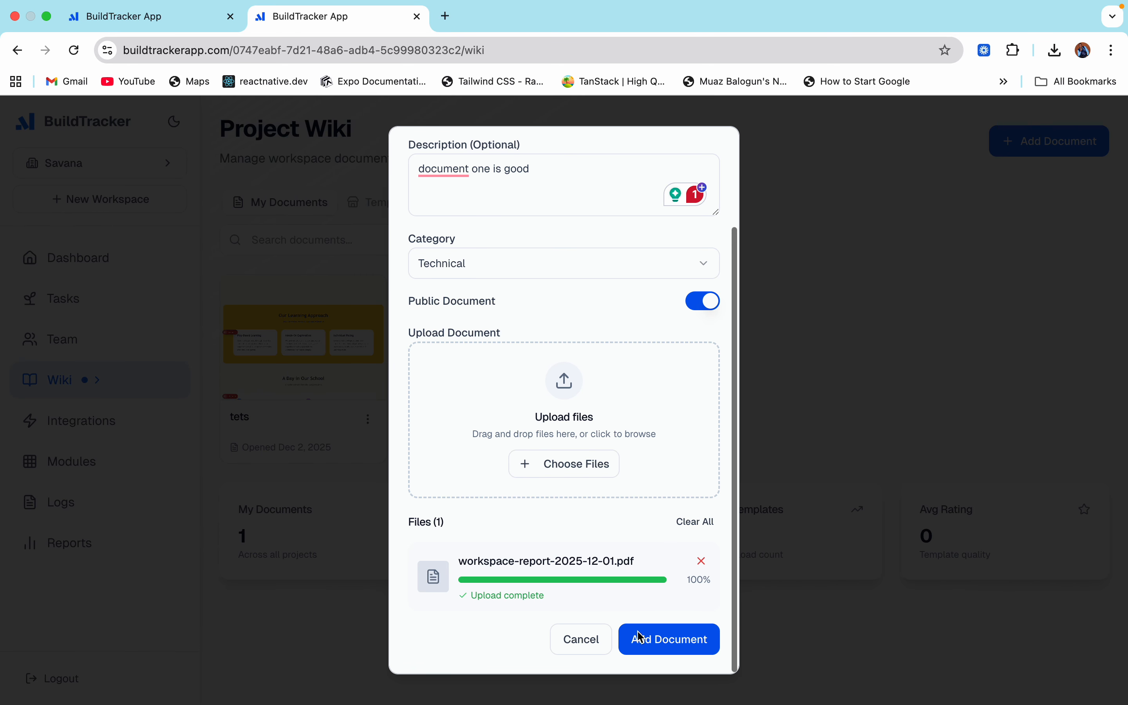
left_click(678, 649)
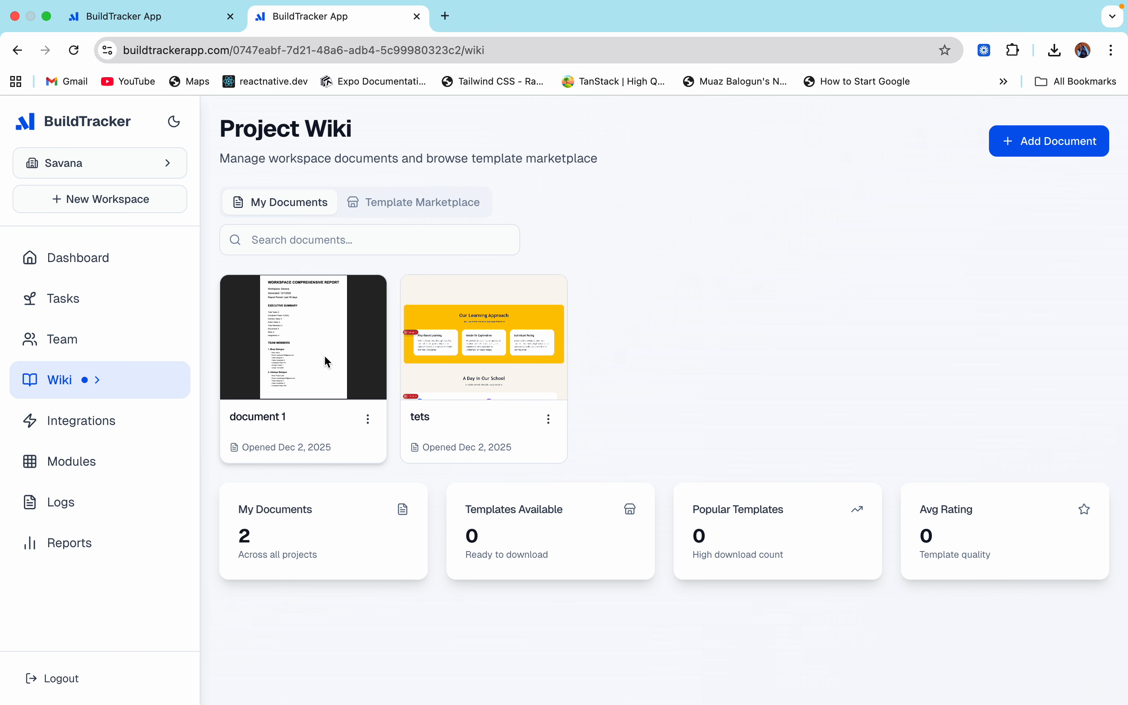
Start a custom integration link in the workspace's integrations and give it the Google Drive icon
left_click(68, 420)
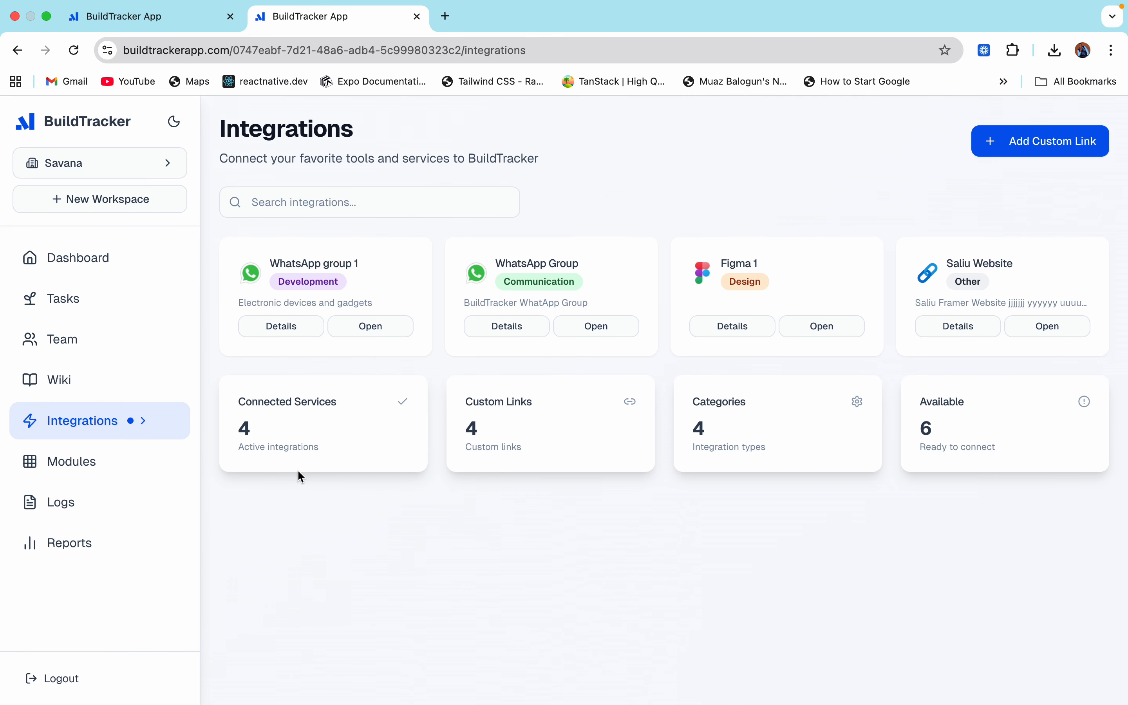
left_click(1010, 155)
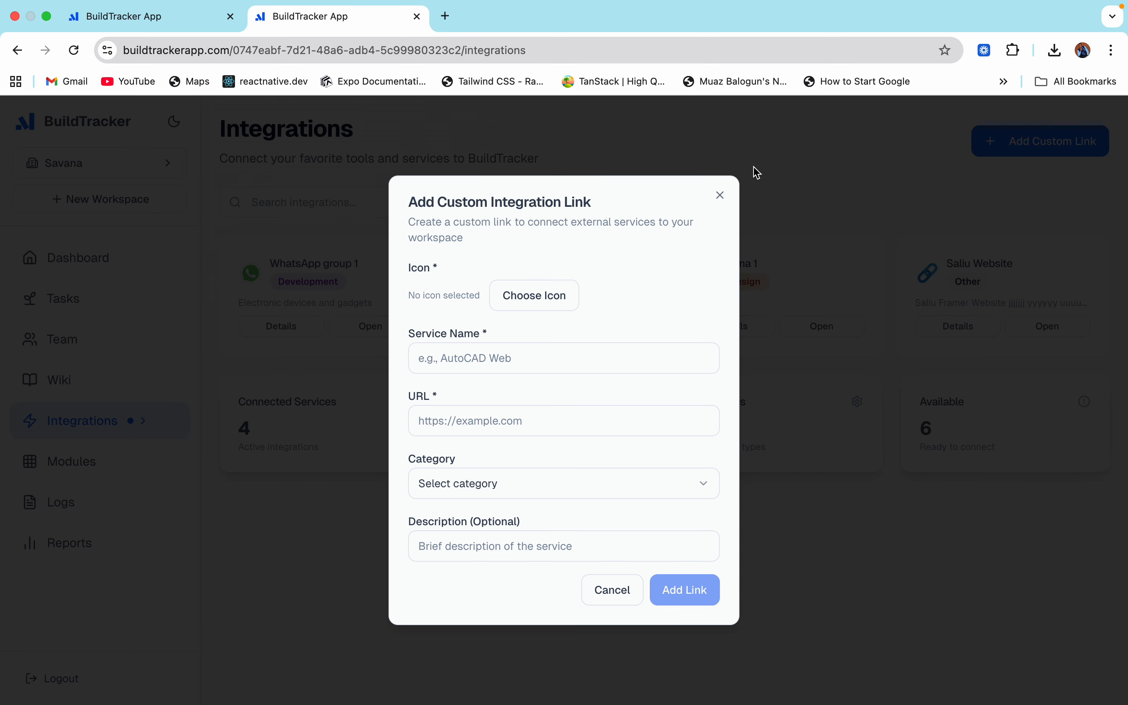
left_click(517, 296)
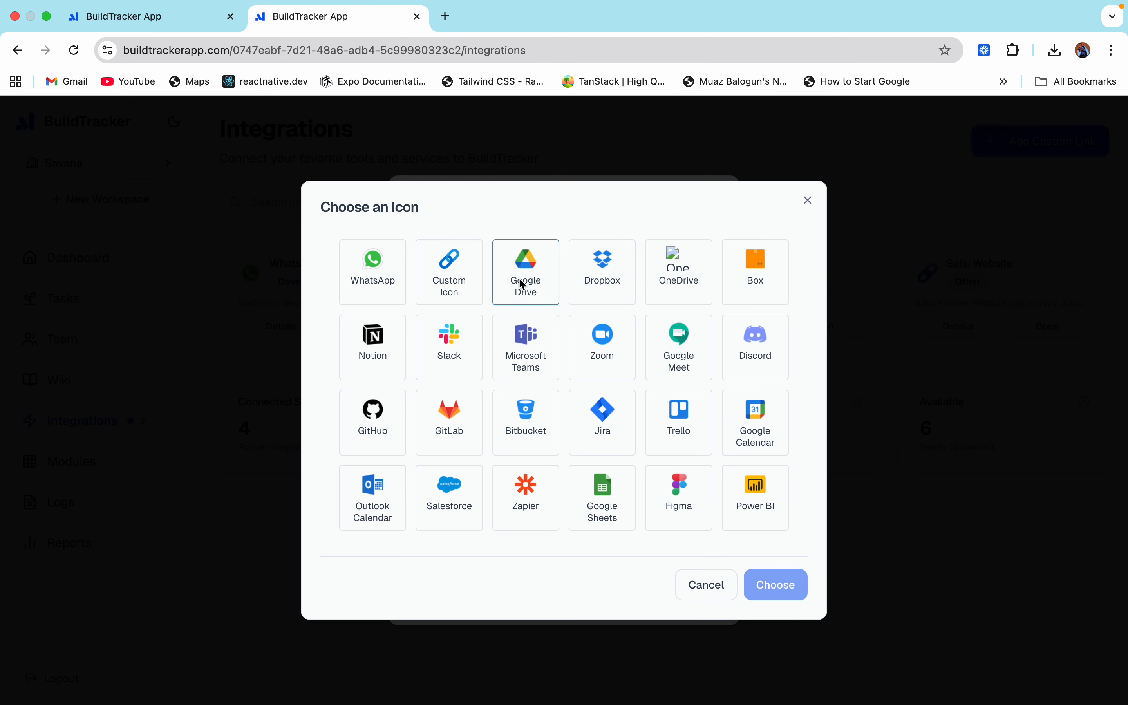
left_click(522, 284)
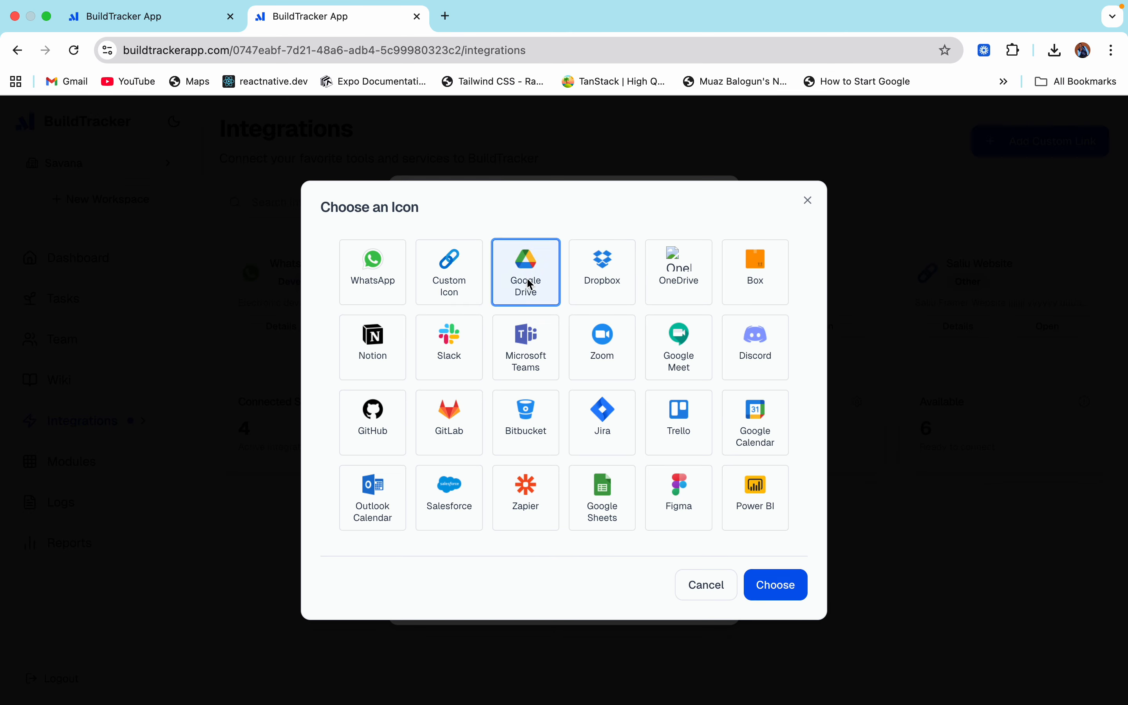
left_click(774, 596)
left_click(436, 363)
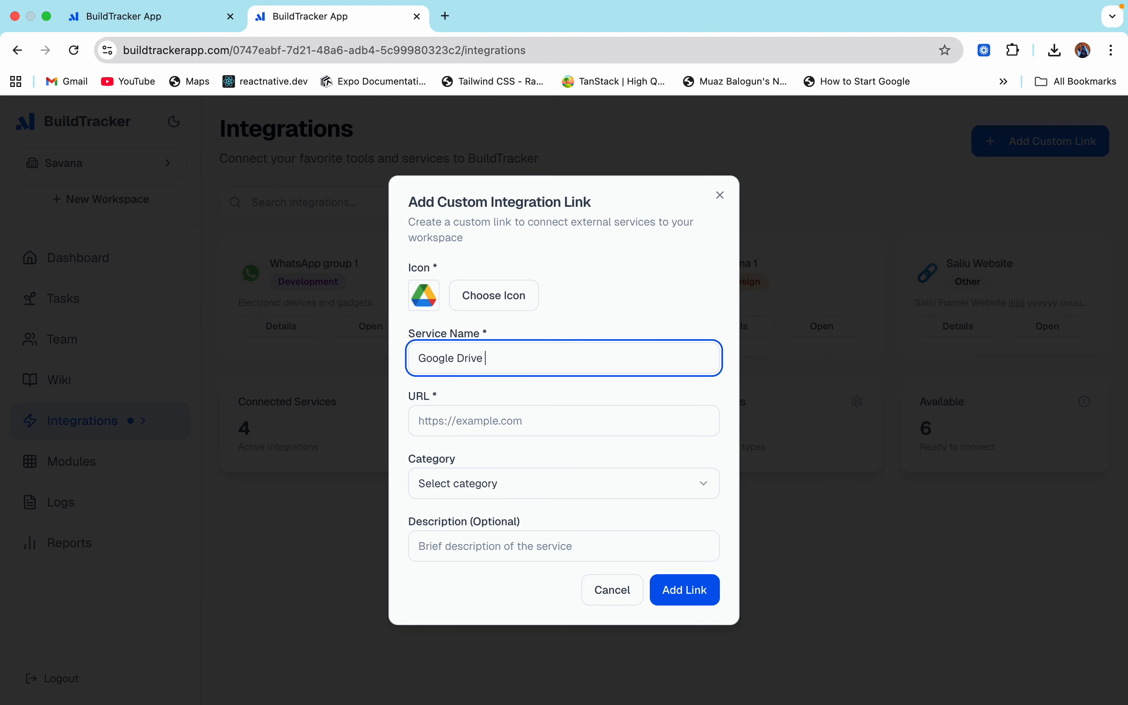
type("1")
left_click(434, 424)
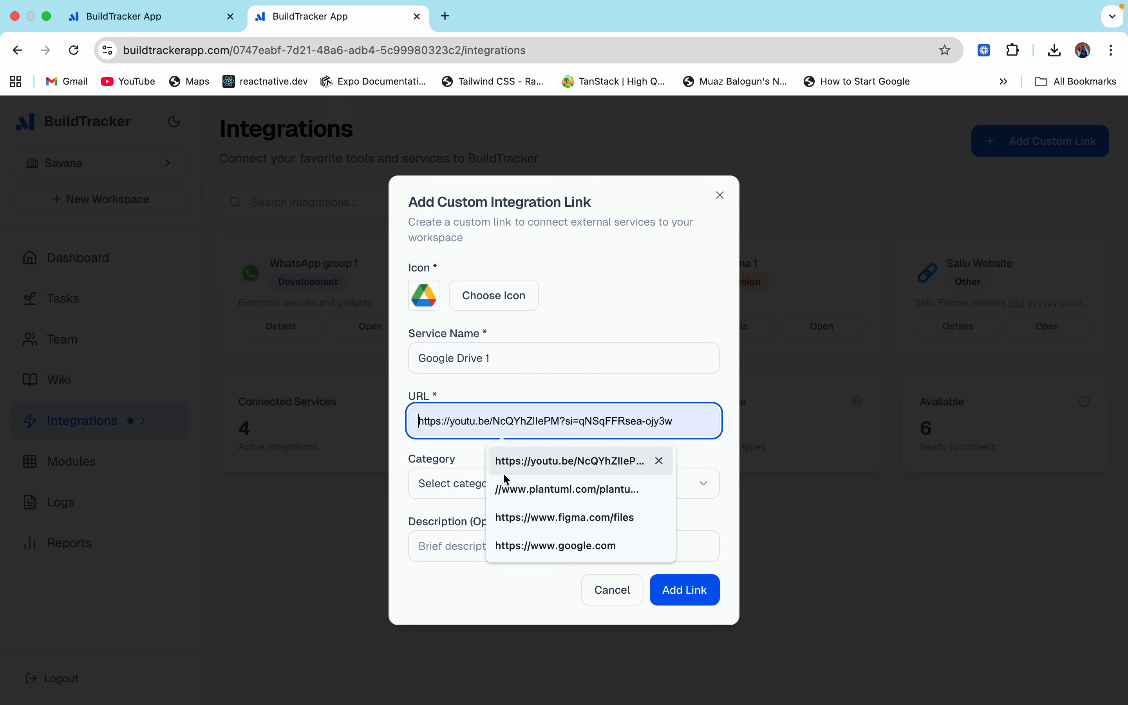
left_click(516, 544)
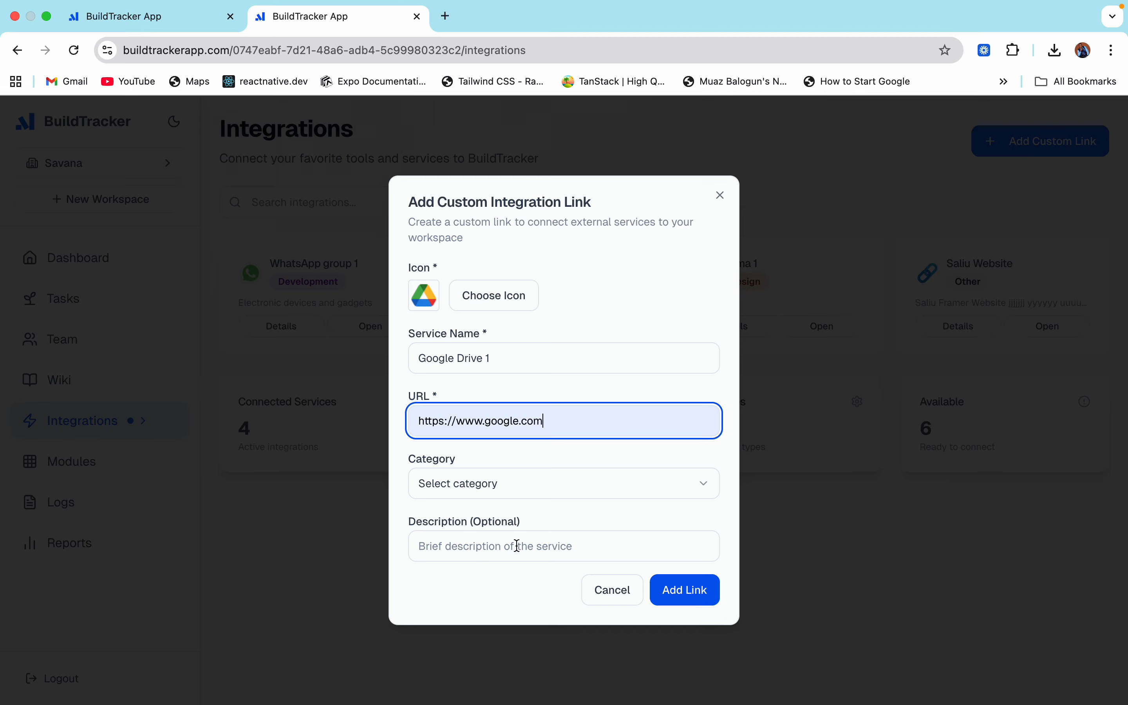
Set the link's category to Development, enter the description "Electronic devices and gadgets", and add the link
left_click(479, 487)
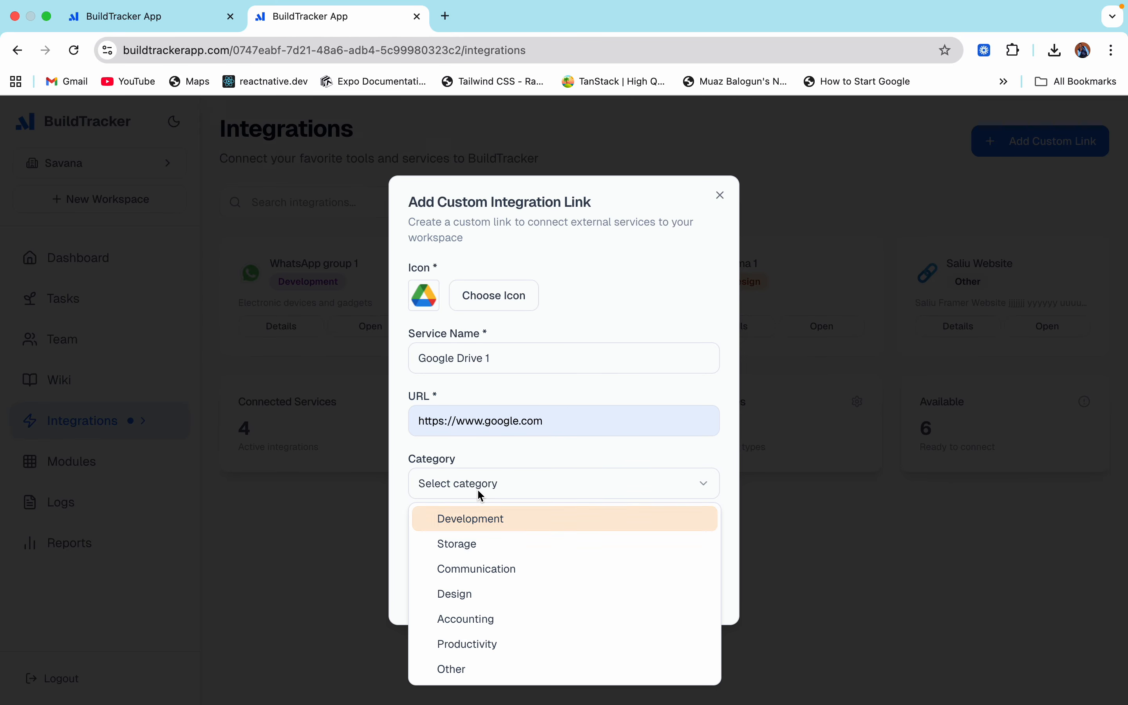
left_click(489, 525)
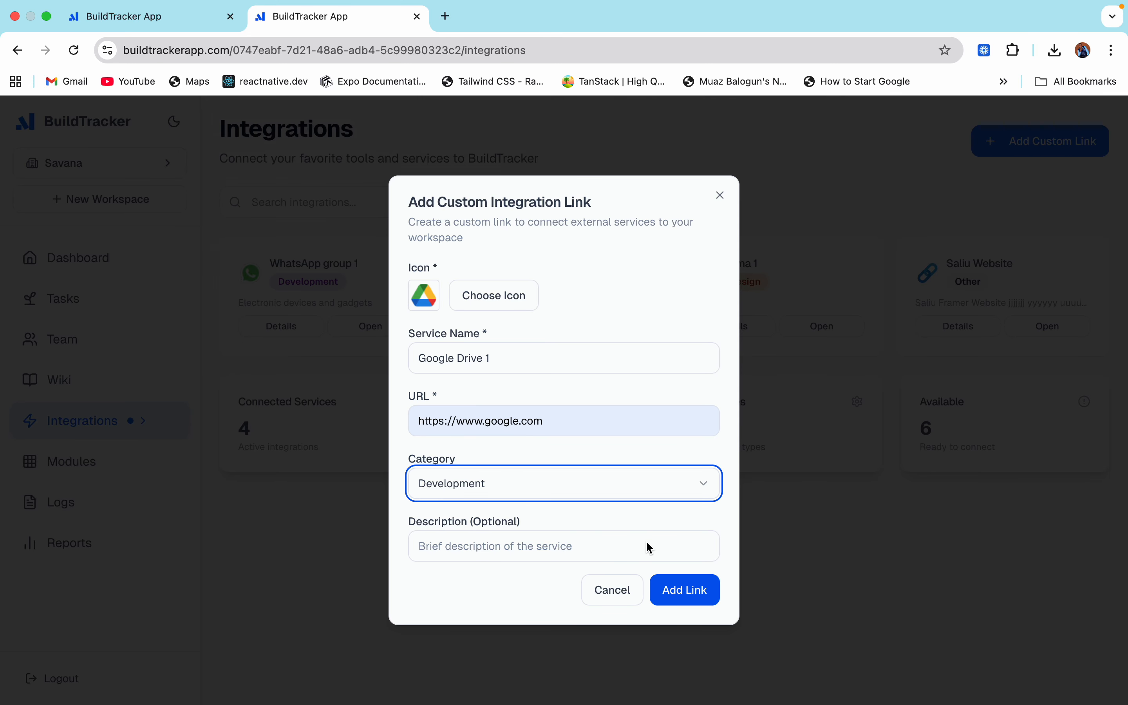
left_click(483, 560)
left_click(605, 599)
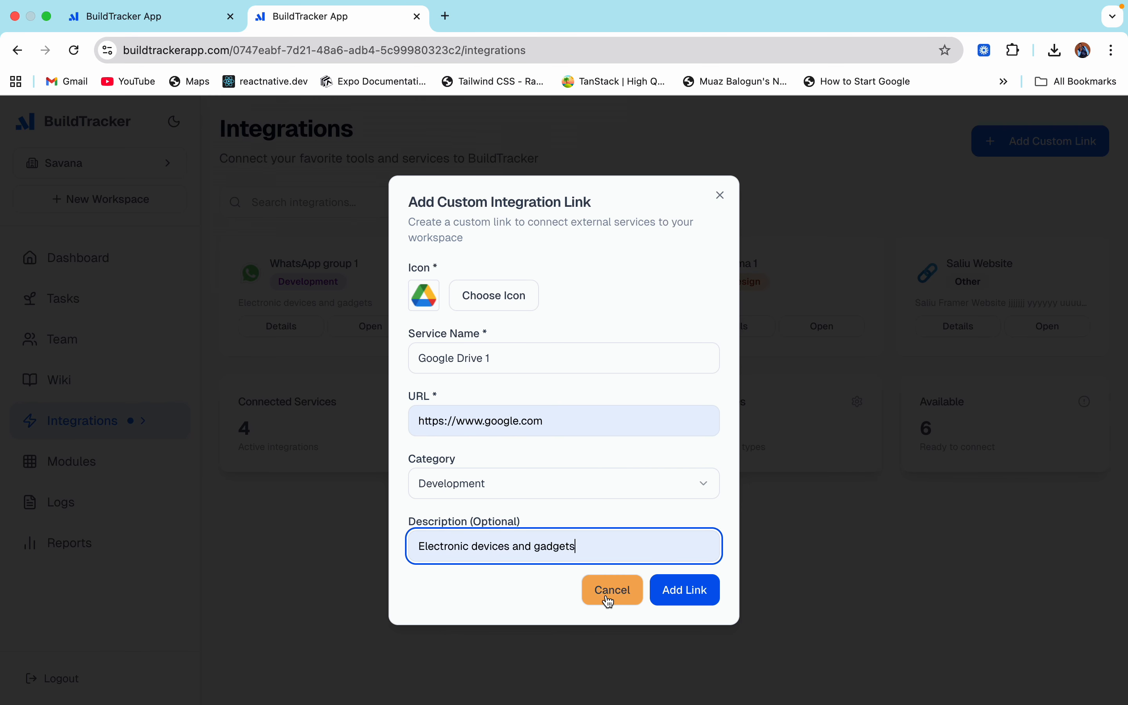
left_click(692, 602)
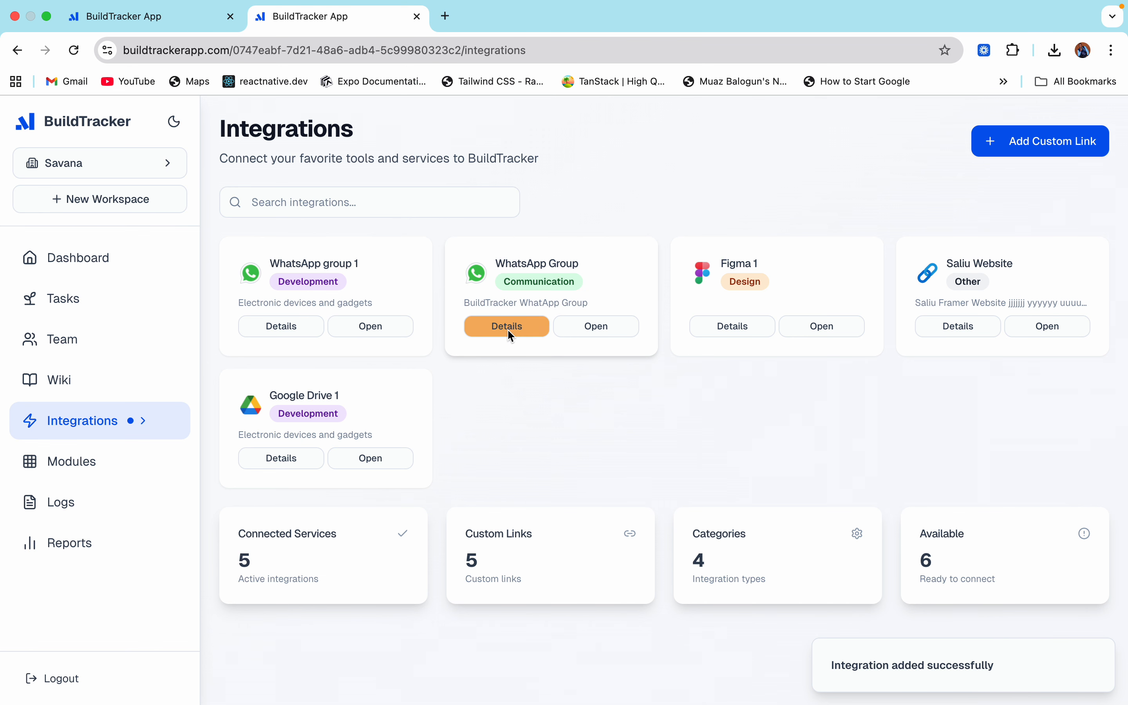
Open the Google Drive 1 integration's link to test it, and return to the BuildTracker integrations page
left_click(353, 457)
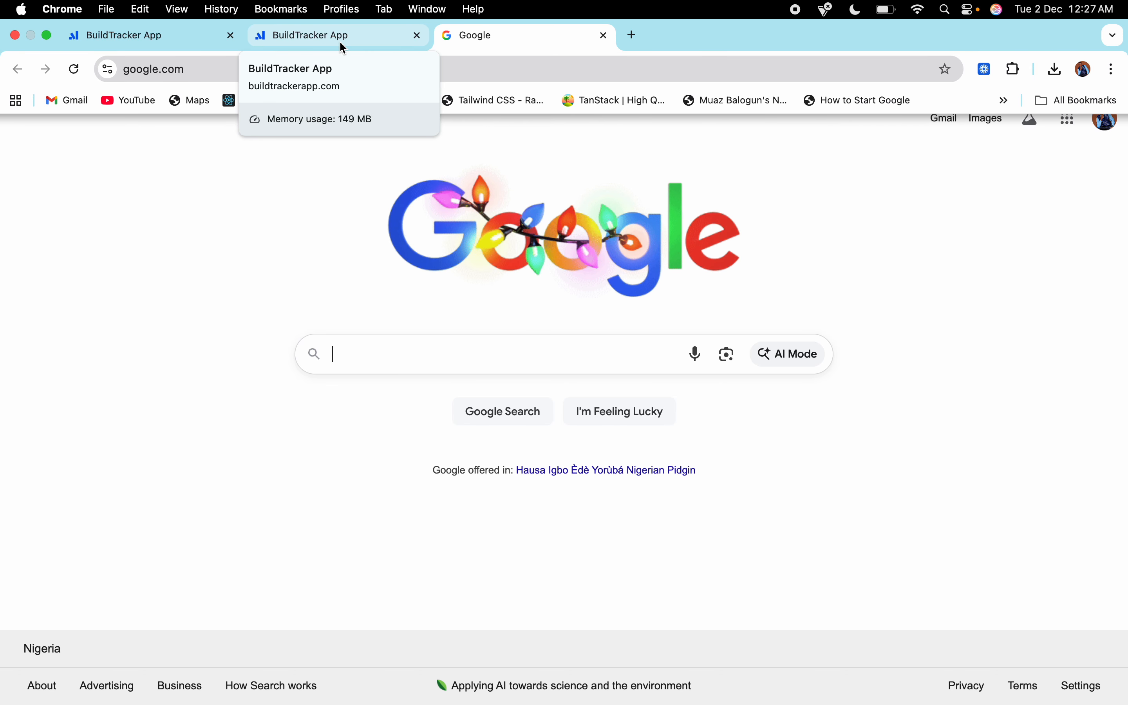
left_click(341, 42)
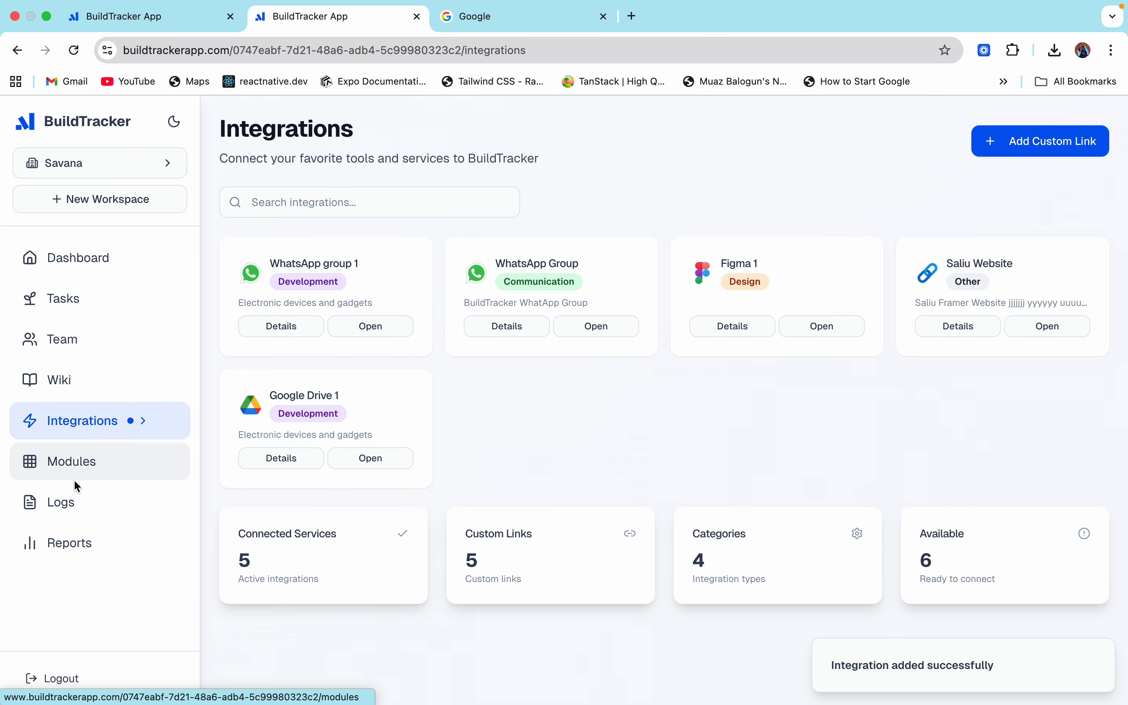
Show the workspace's activity logs and look through the recent activity entries
left_click(85, 508)
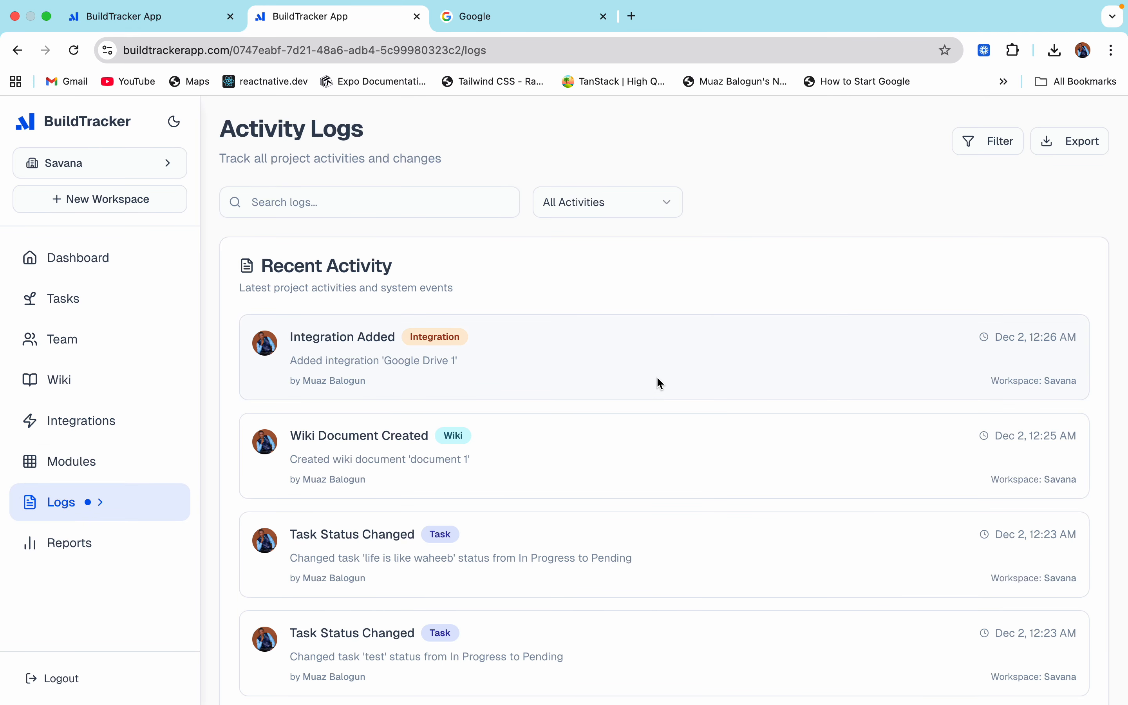
scroll(658, 383, "down", 10)
scroll(657, 383, "up", 10)
scroll(393, 539, "down", 3)
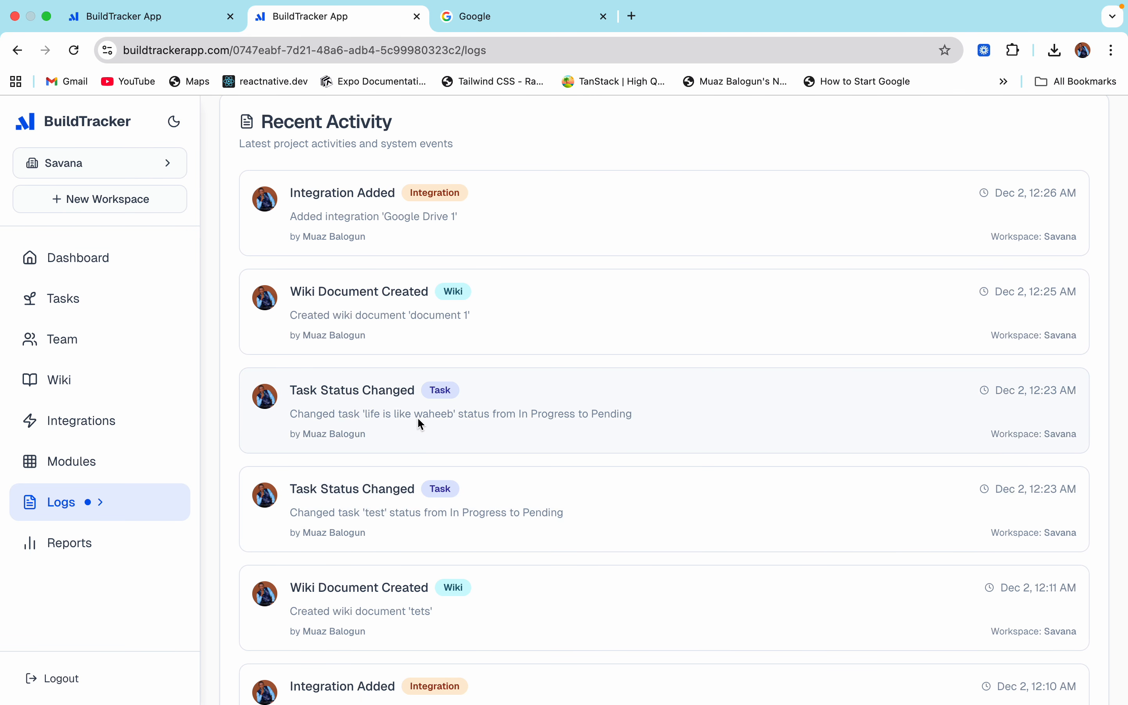
scroll(416, 417, "up", 3)
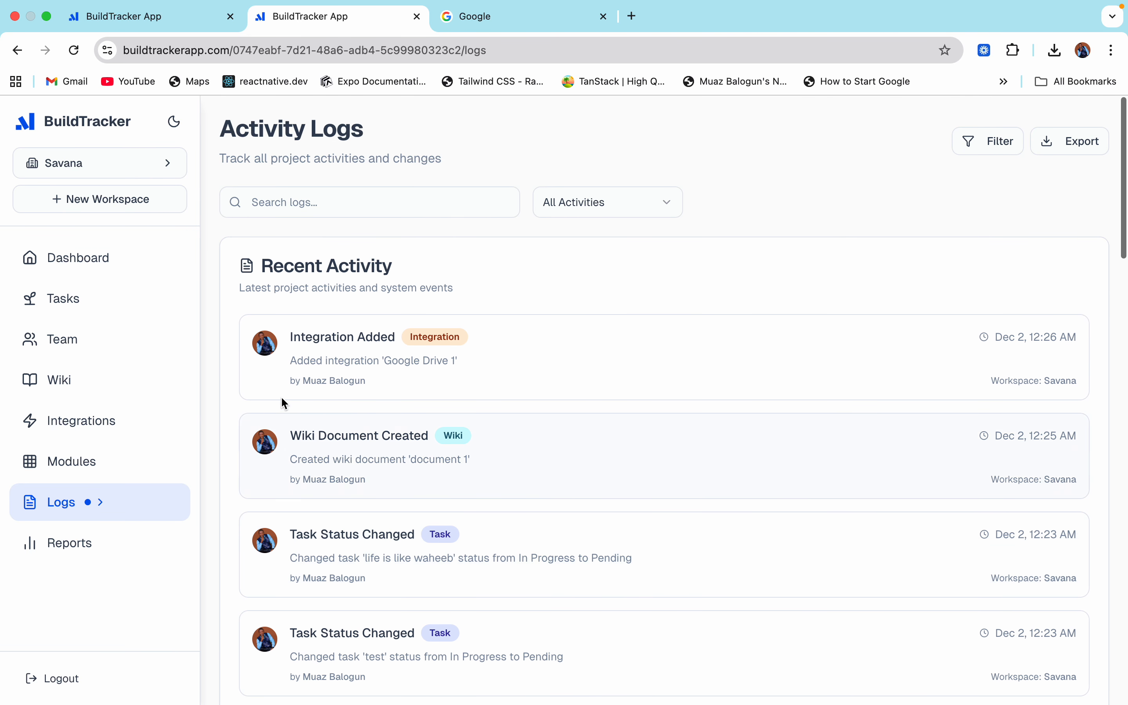
Show the workspace's reports and analytics, look over the figures, and set the report period to the last 7 days
left_click(64, 543)
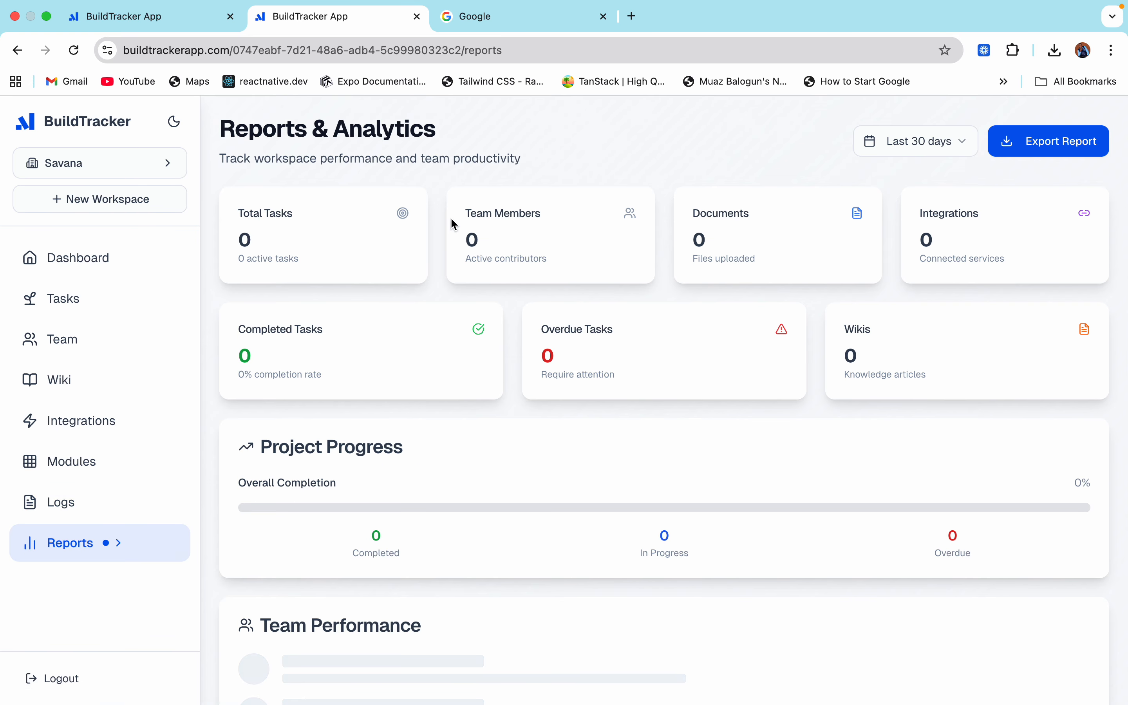
scroll(630, 462, "down", 6)
scroll(631, 464, "up", 6)
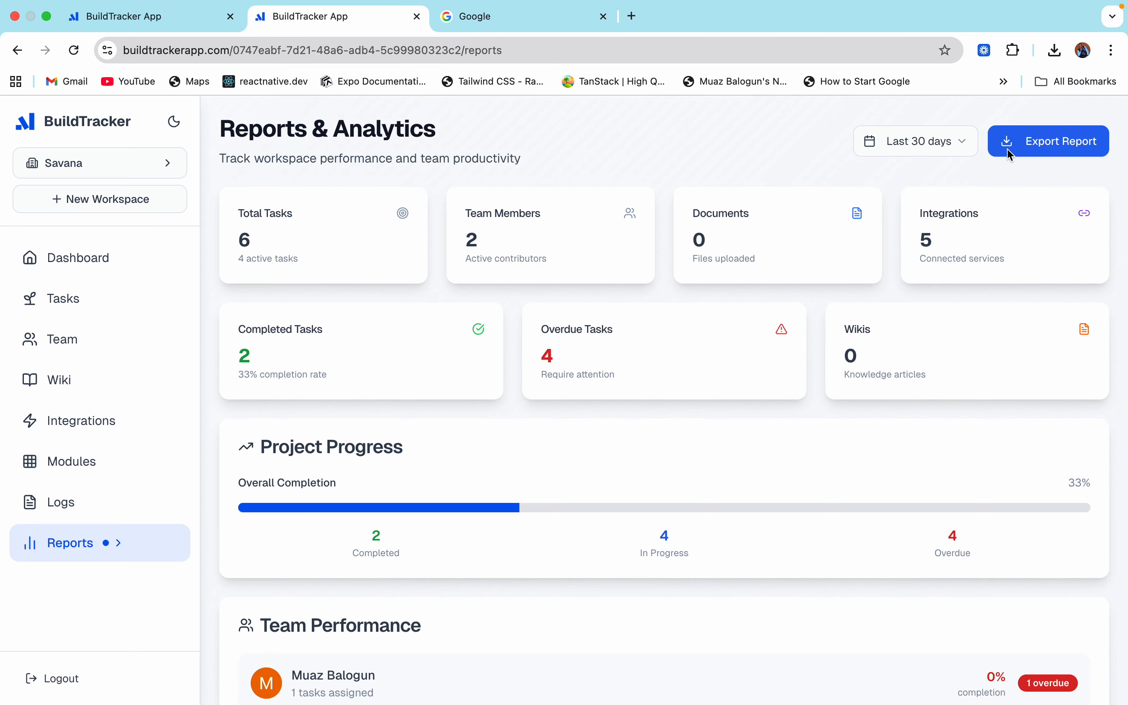
left_click(947, 150)
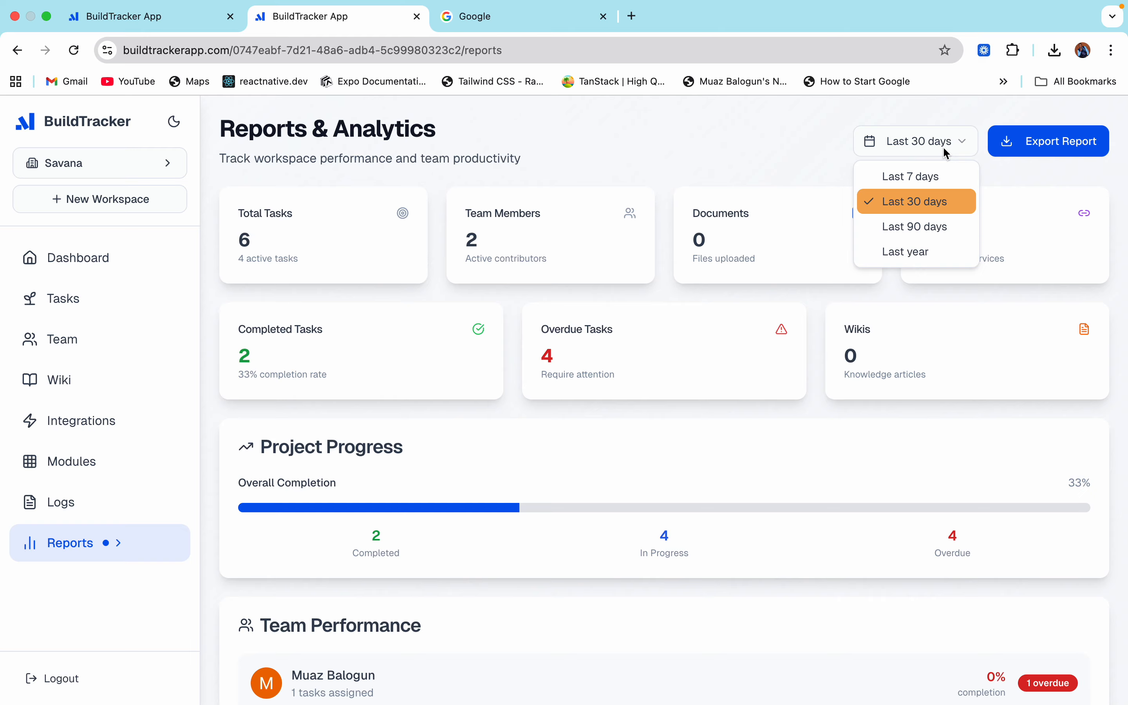
left_click(914, 173)
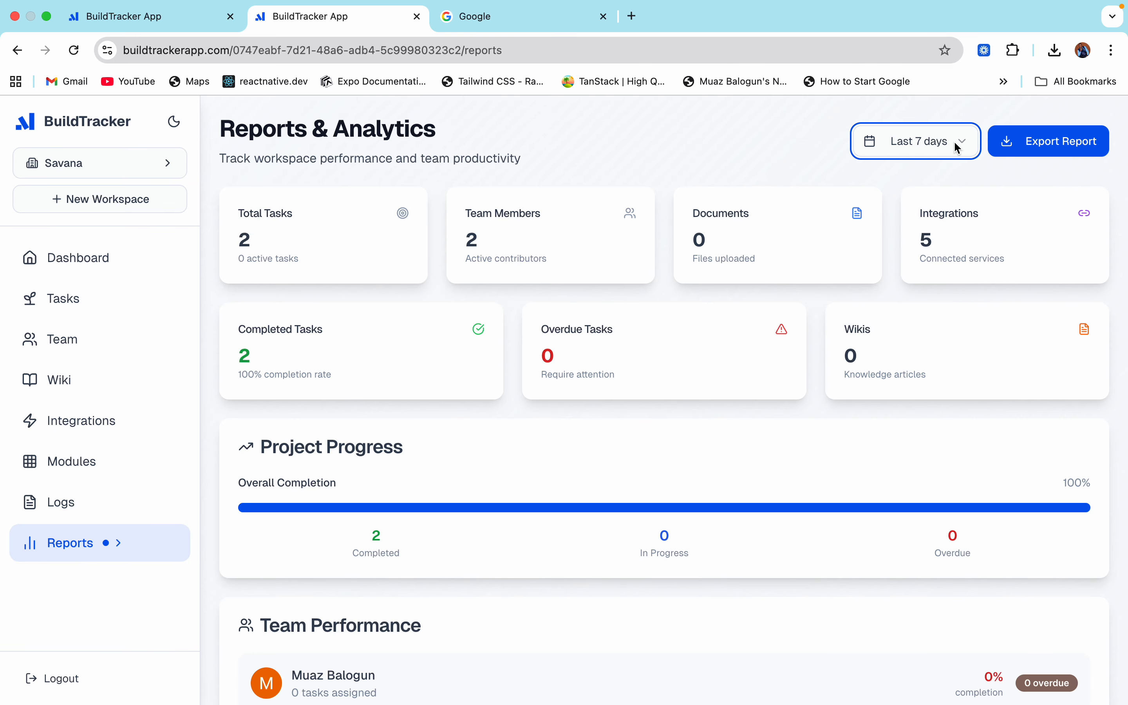
Export the workspace report as a PDF and open the downloaded file
left_click(1078, 144)
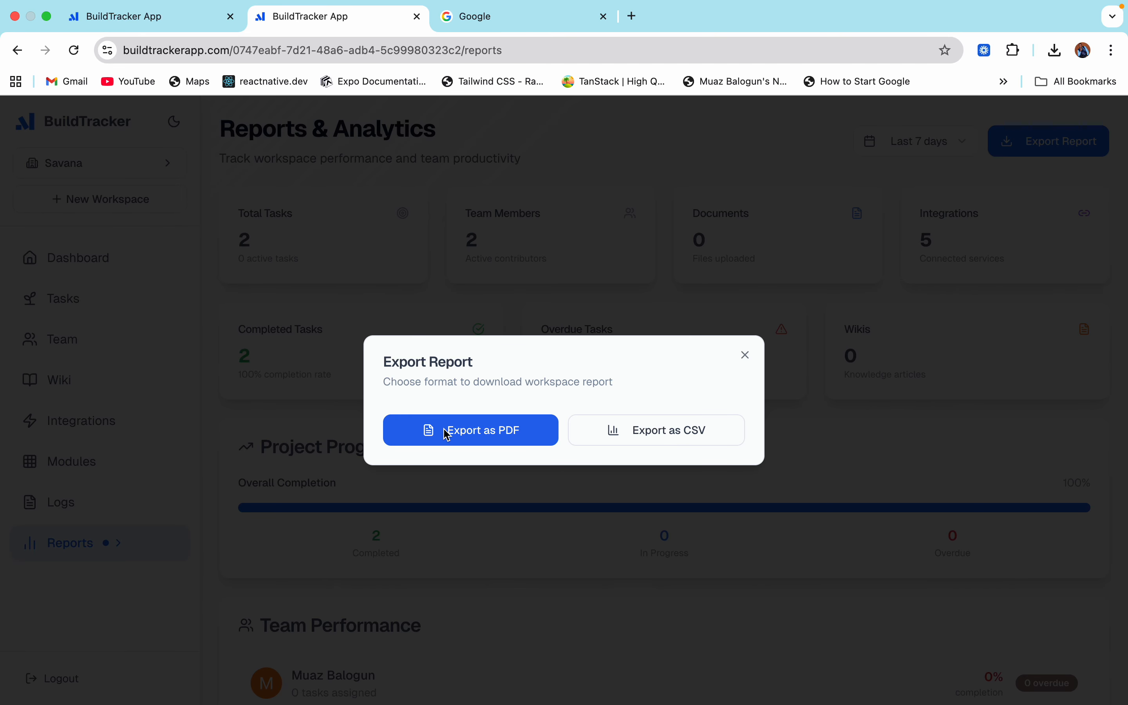
left_click(509, 435)
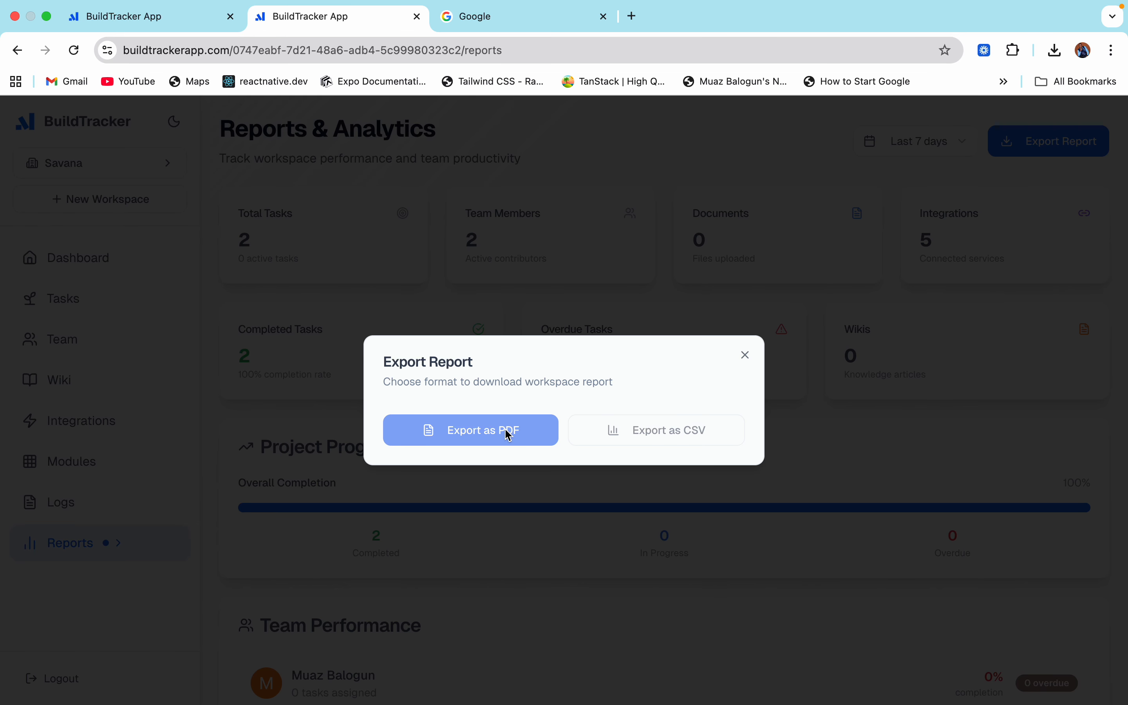
left_click(910, 106)
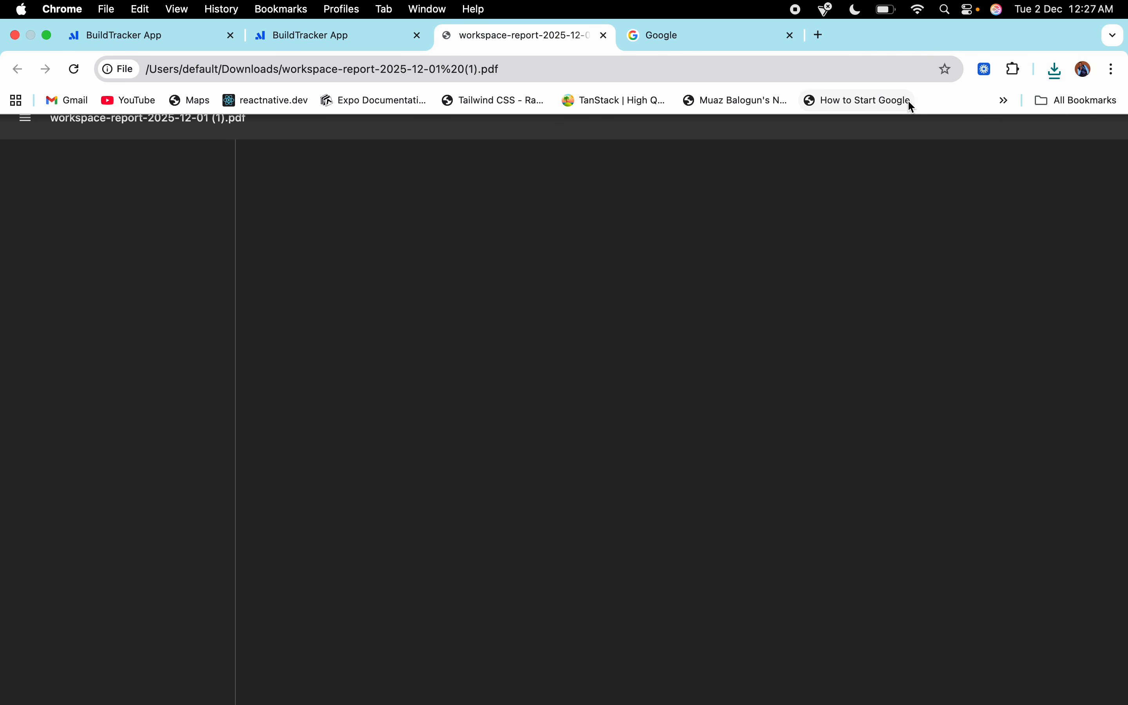
Read through the exported workspace report, return to the BuildTracker reports page and close the export dialog
scroll(573, 304, "down", 2)
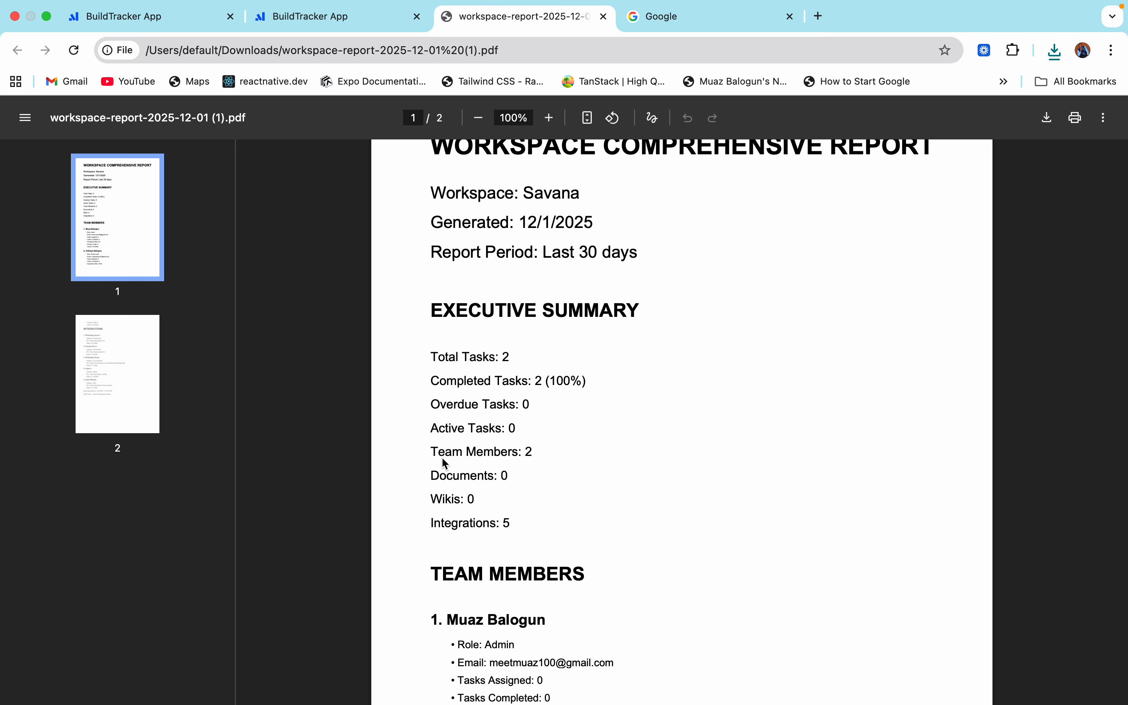
scroll(541, 576, "down", 5)
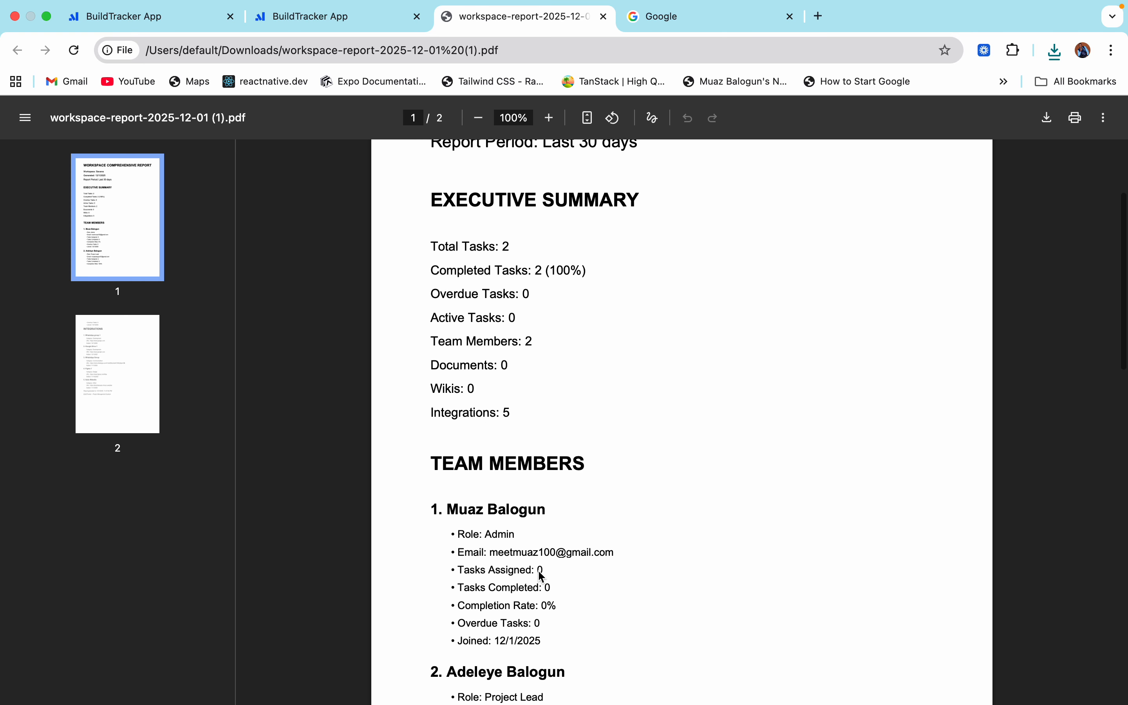
scroll(540, 575, "down", 15)
scroll(539, 577, "up", 20)
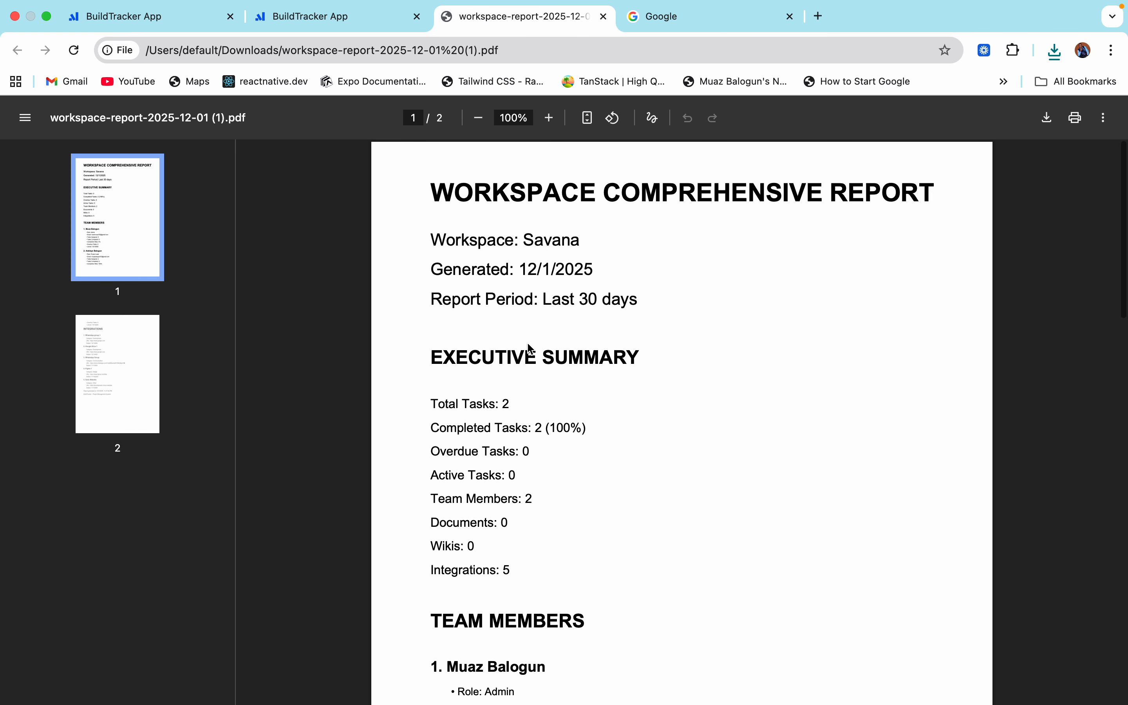
left_click(300, 17)
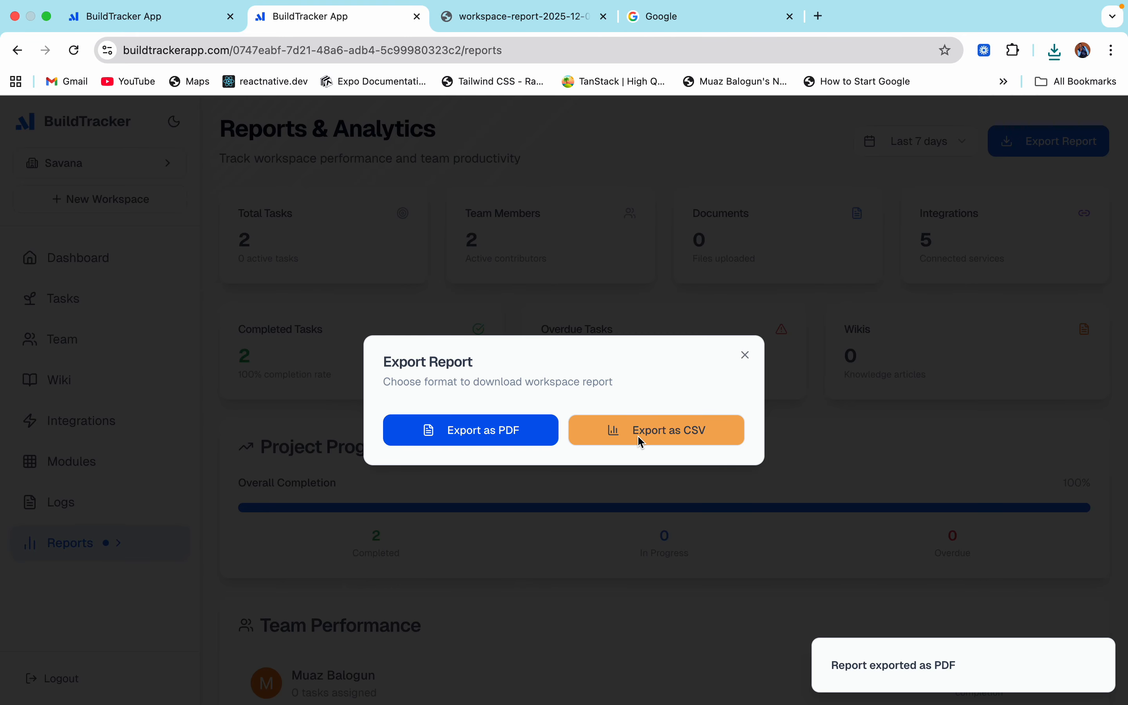
left_click(746, 357)
Go to the workspace's tasks and view the CSV task import dialog, closing it without importing anything
left_click(96, 299)
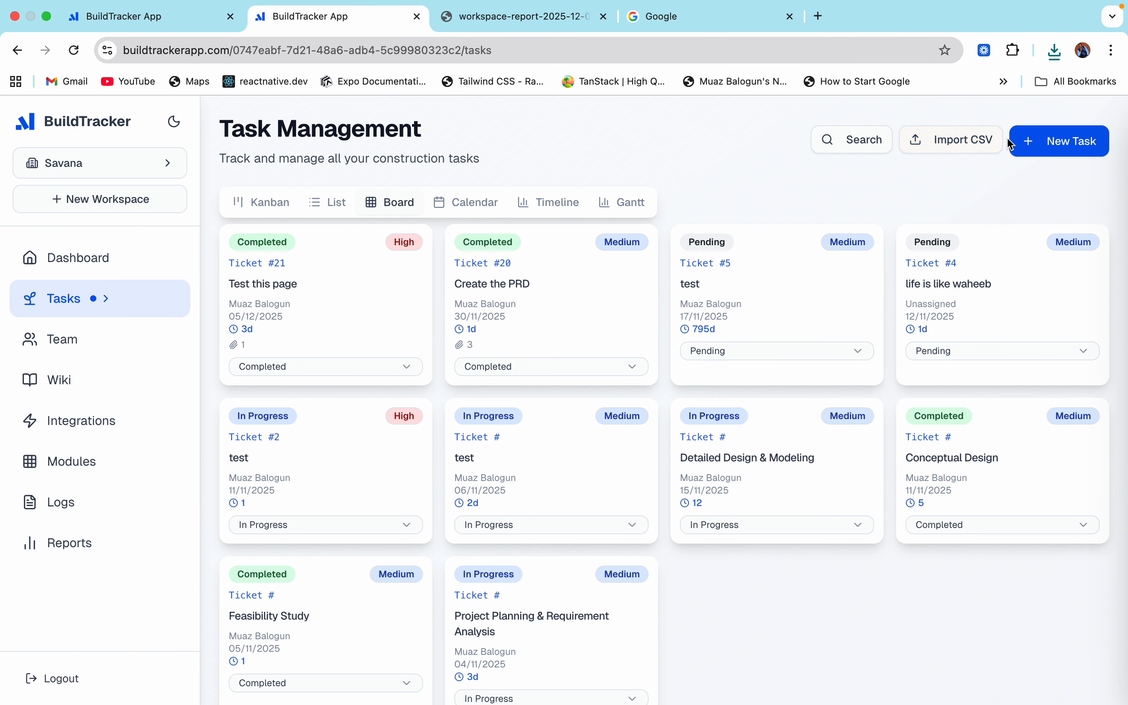
left_click(966, 139)
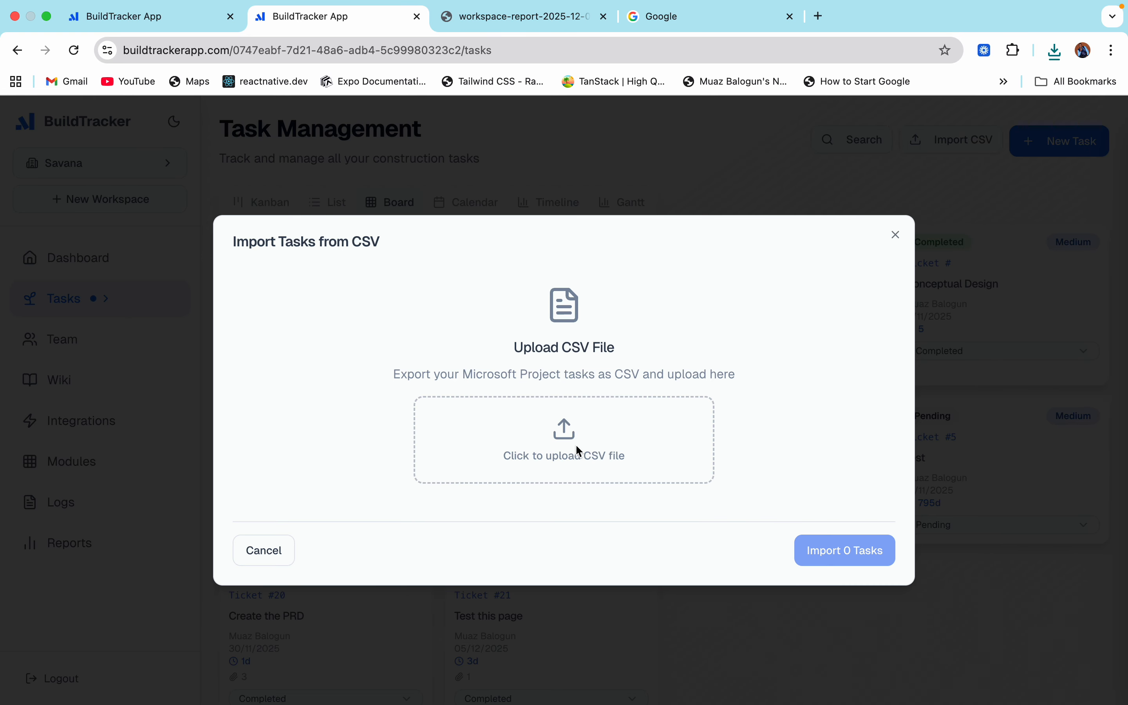
left_click(895, 234)
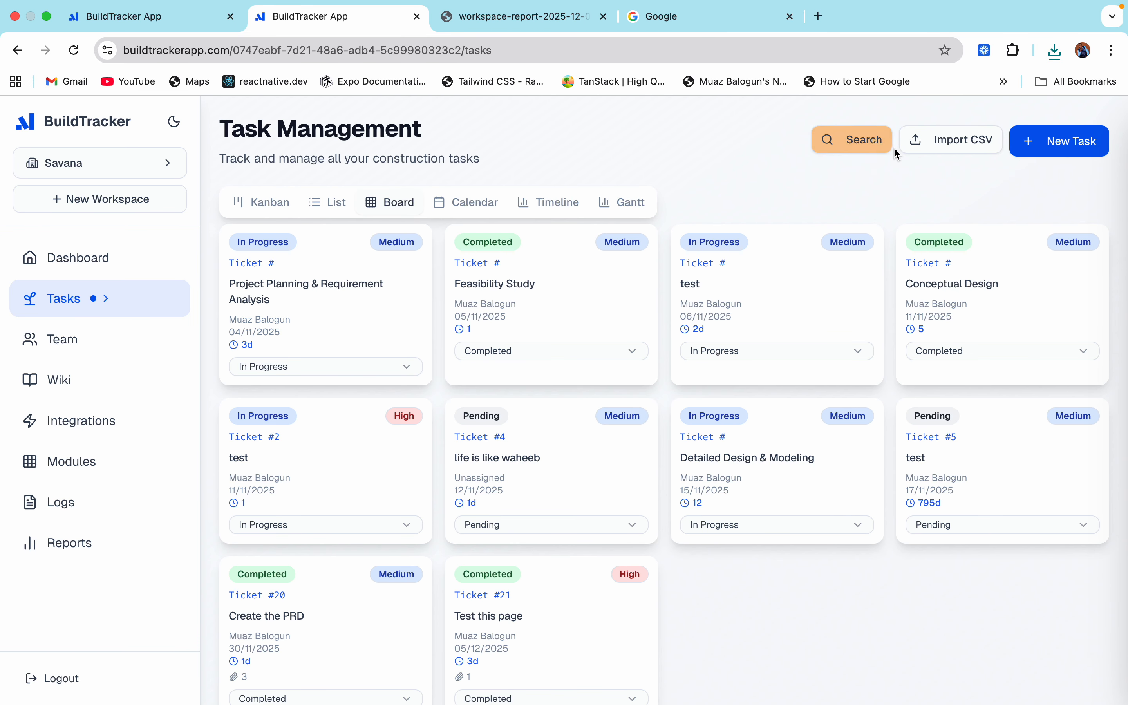
Filter the task board to tasks with the status In Progress
left_click(865, 141)
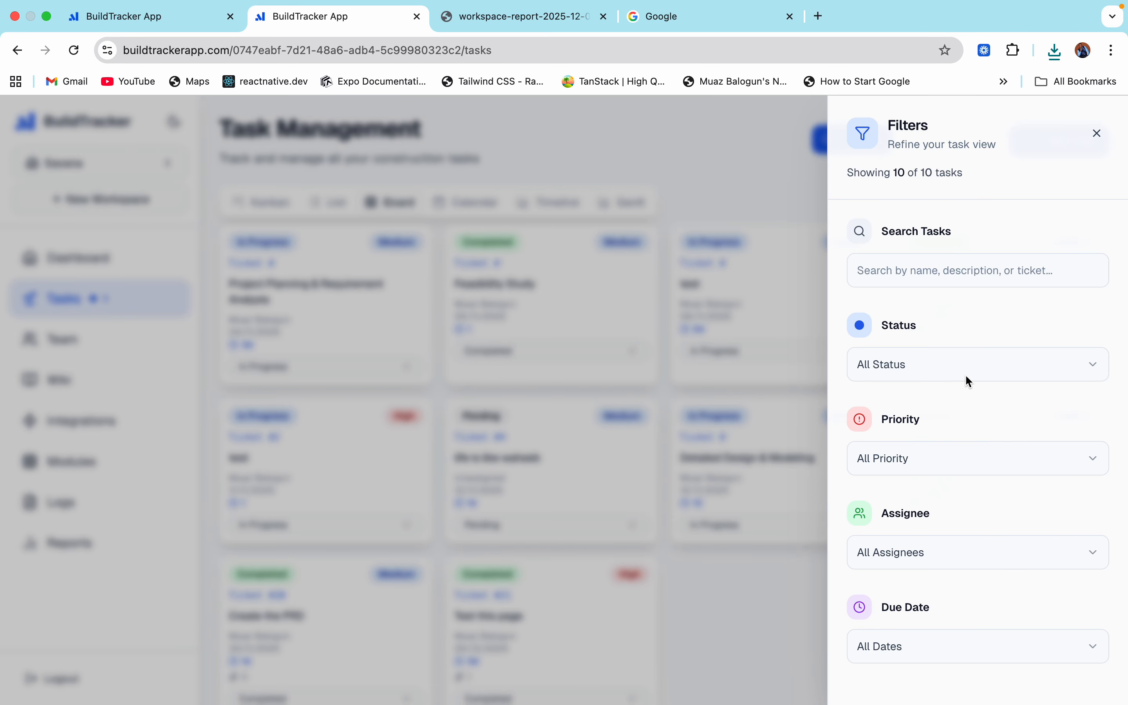
left_click(1042, 373)
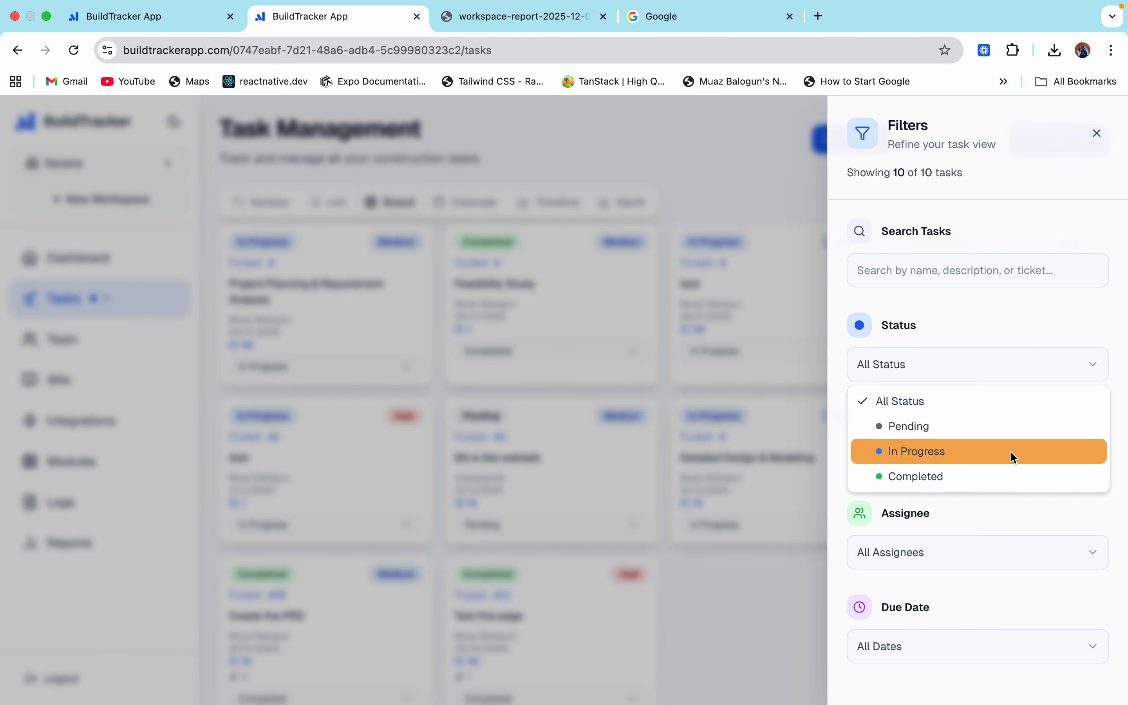
left_click(1010, 450)
left_click(765, 170)
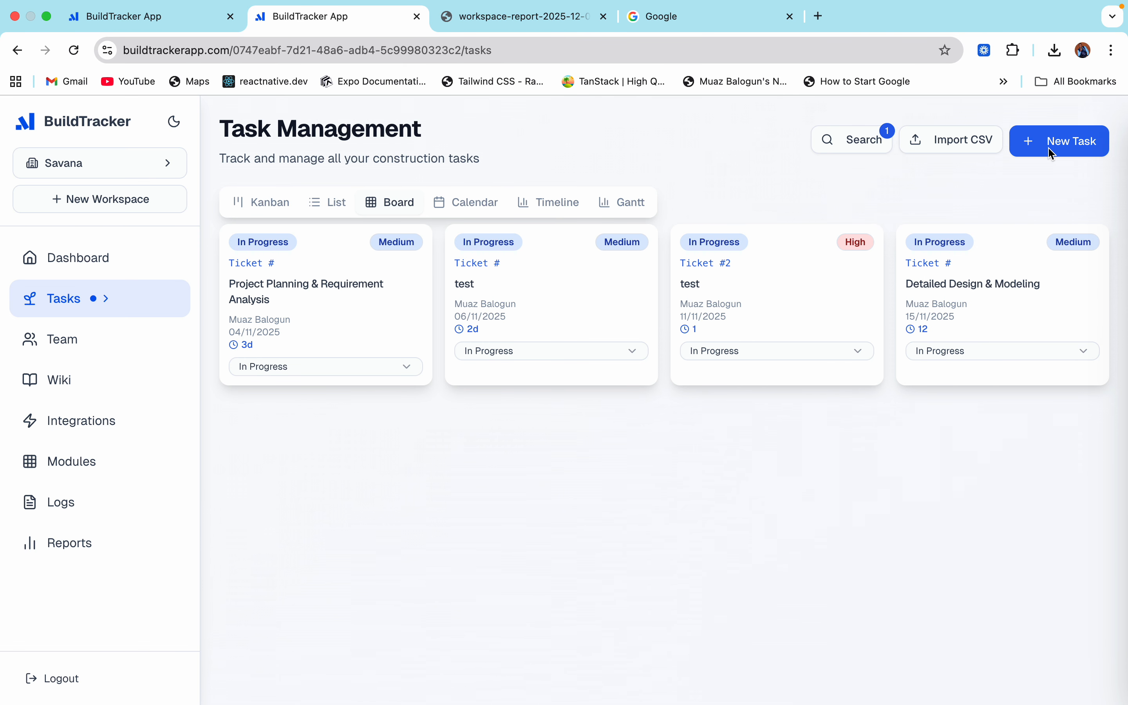
Start a new task and title it "test 123"
left_click(1079, 159)
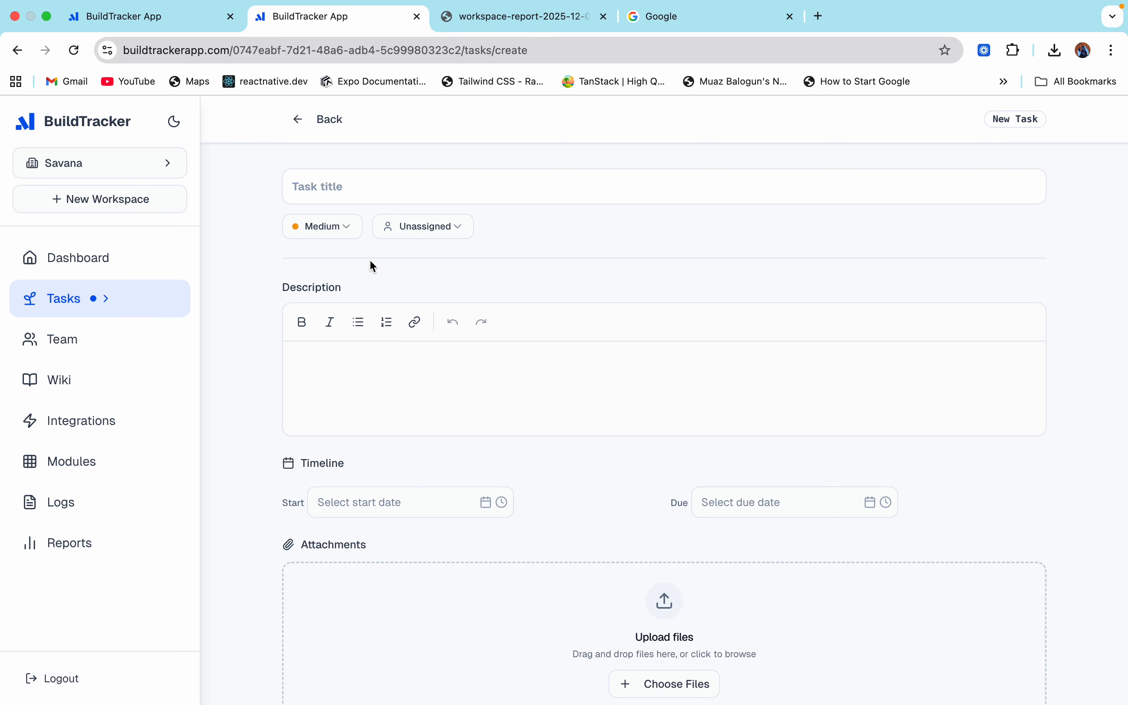
left_click(335, 190)
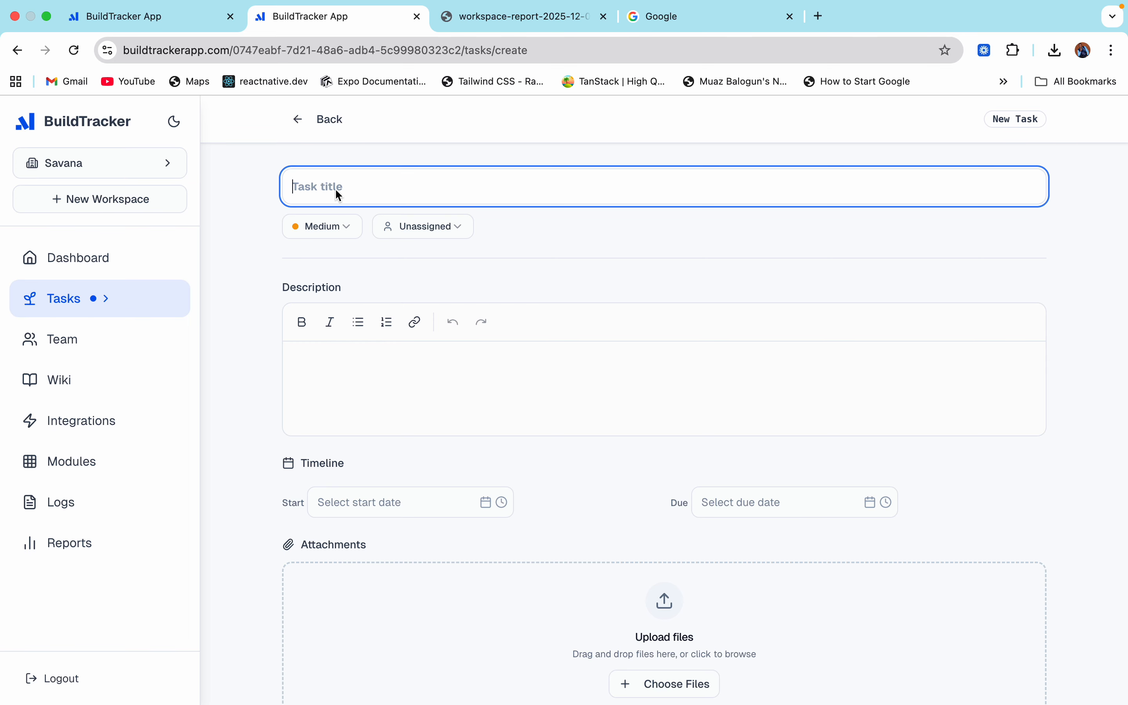
type("test 123")
Write the task description as a numbered list with the items "test", "test" and "testing finished"
left_click(385, 351)
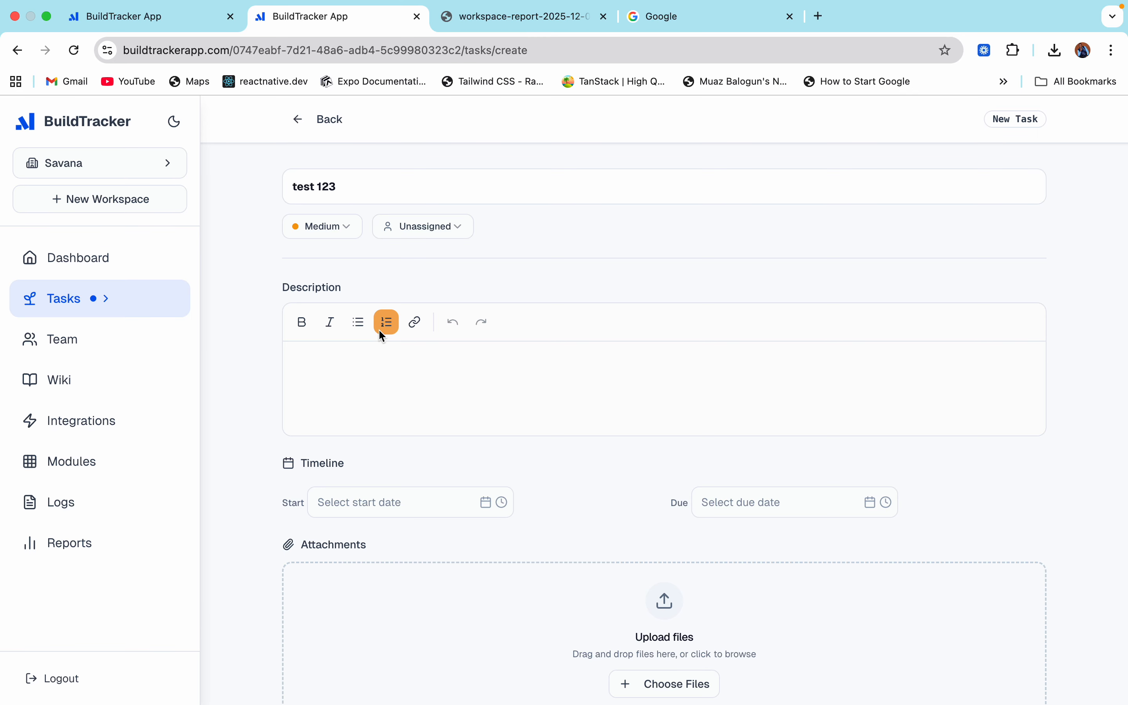
left_click(378, 329)
type("test")
key("Return")
type("test")
key("Return")
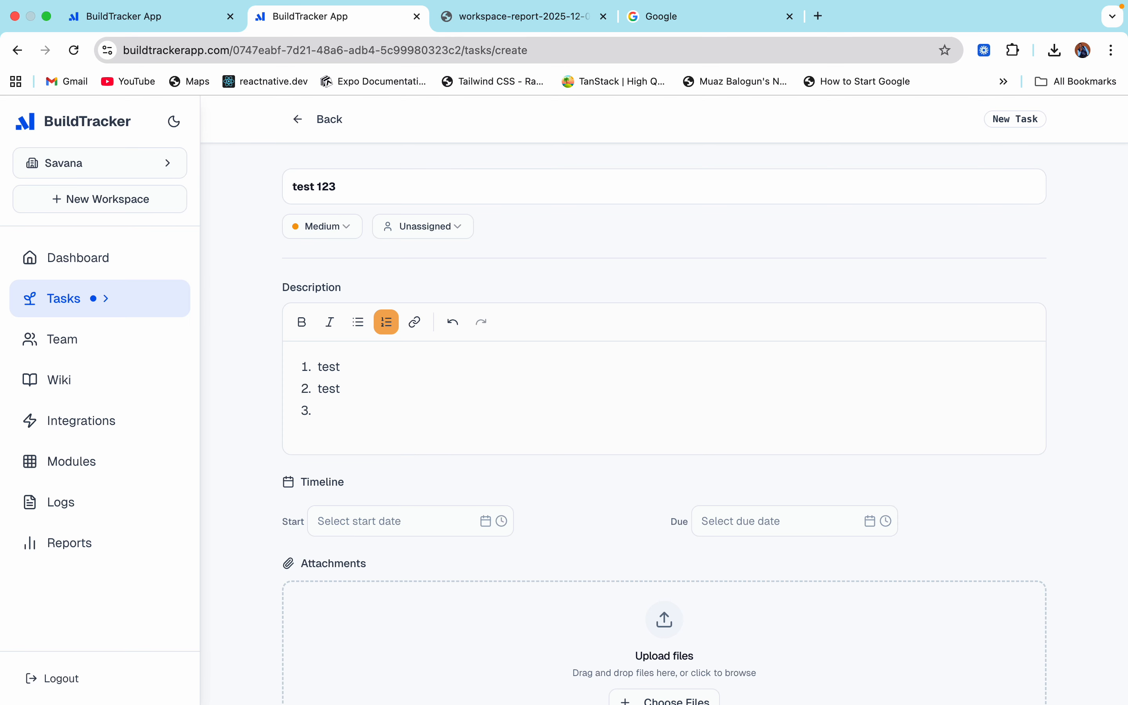
type("testing finished")
left_click(448, 487)
Set the task's start to Dec 2, 2025 12:00 AM and its due date to Dec 5, 2025 12:00 AM
left_click(435, 522)
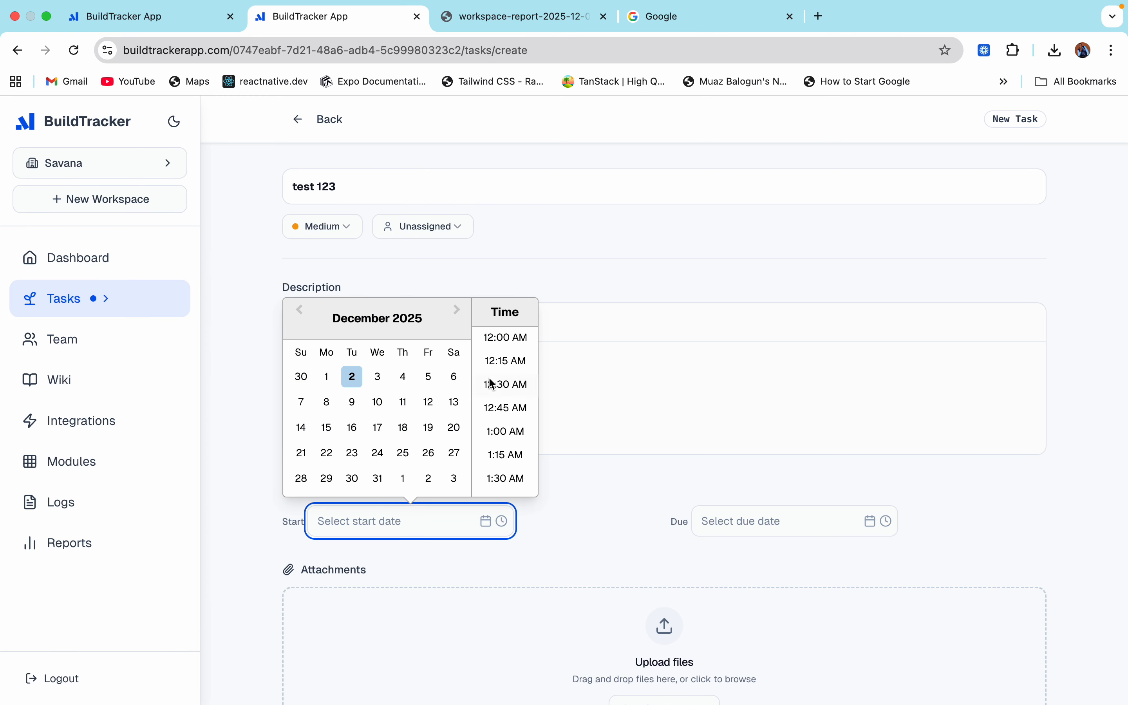
left_click(507, 346)
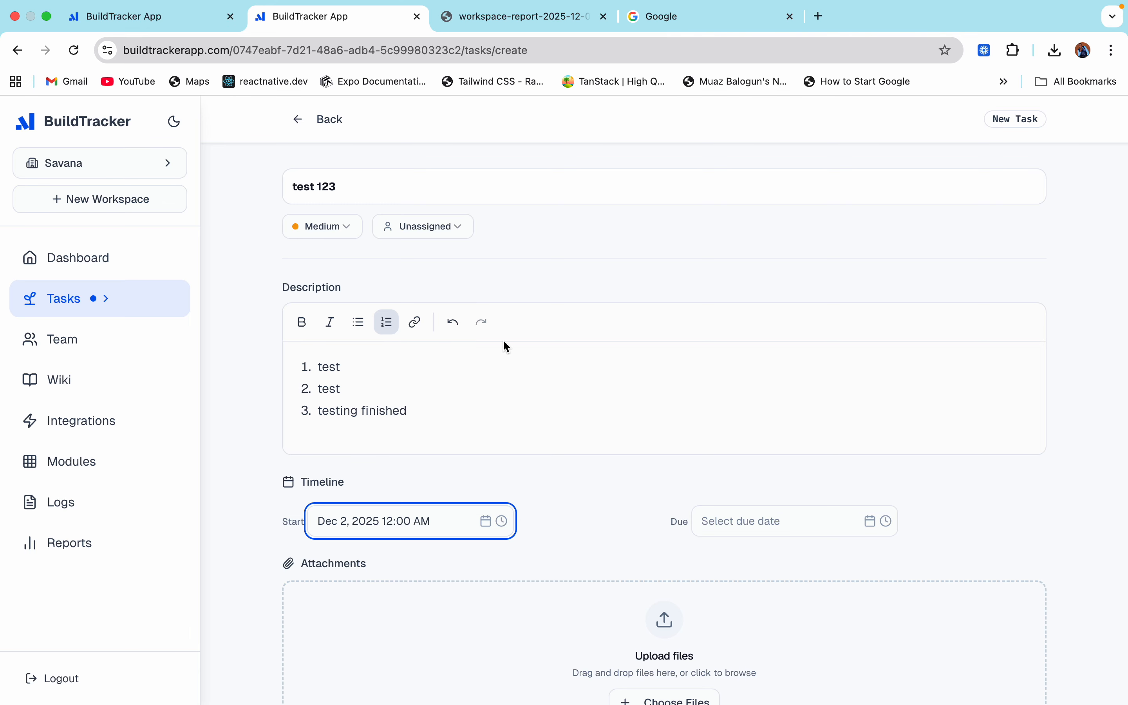
left_click(762, 517)
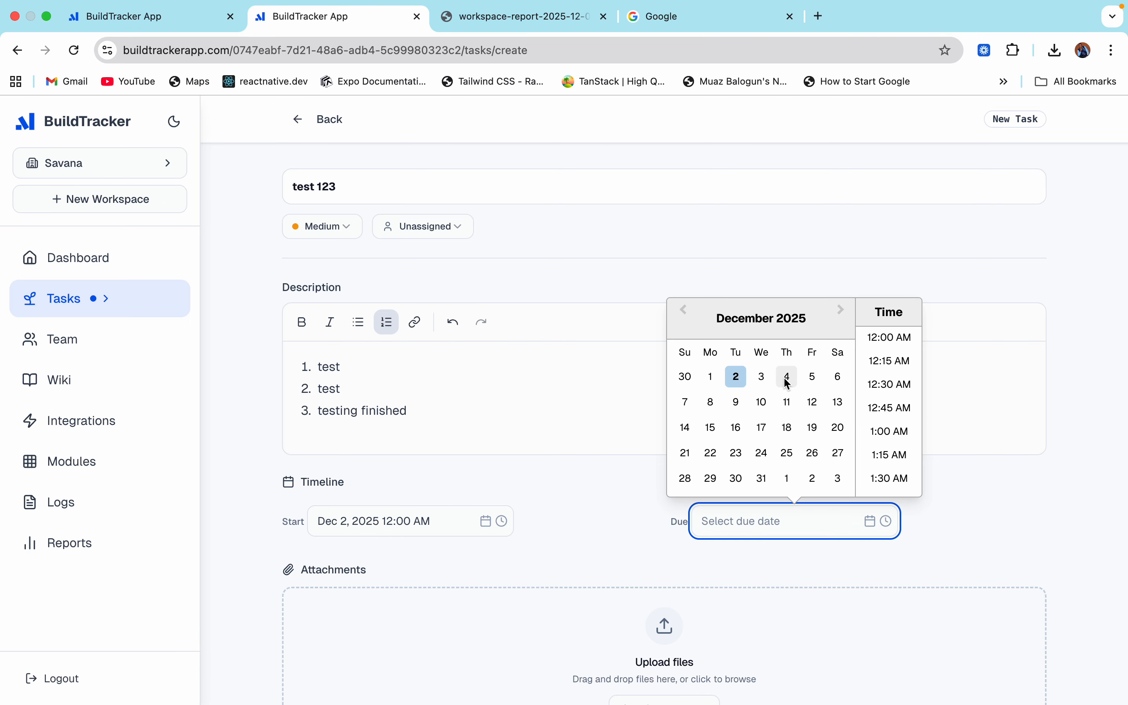
left_click(812, 377)
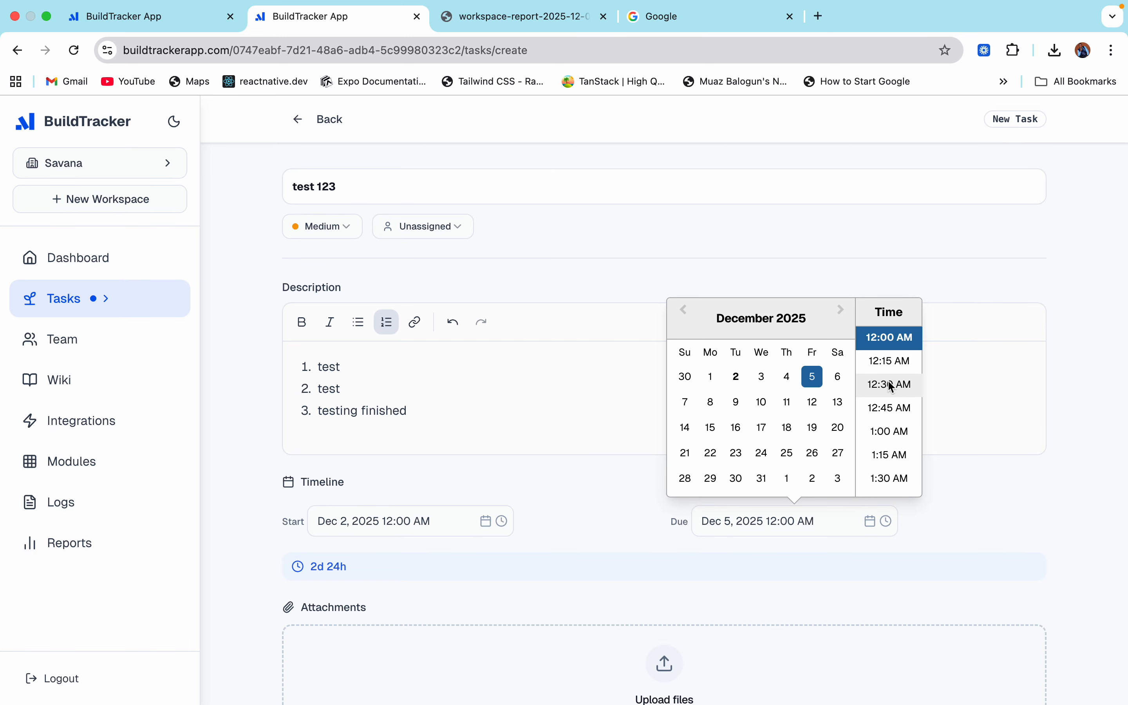
left_click(885, 350)
Attach workspace-report-2025-12-01 (1).pdf from Downloads to the task and create the task
scroll(804, 611, "down", 5)
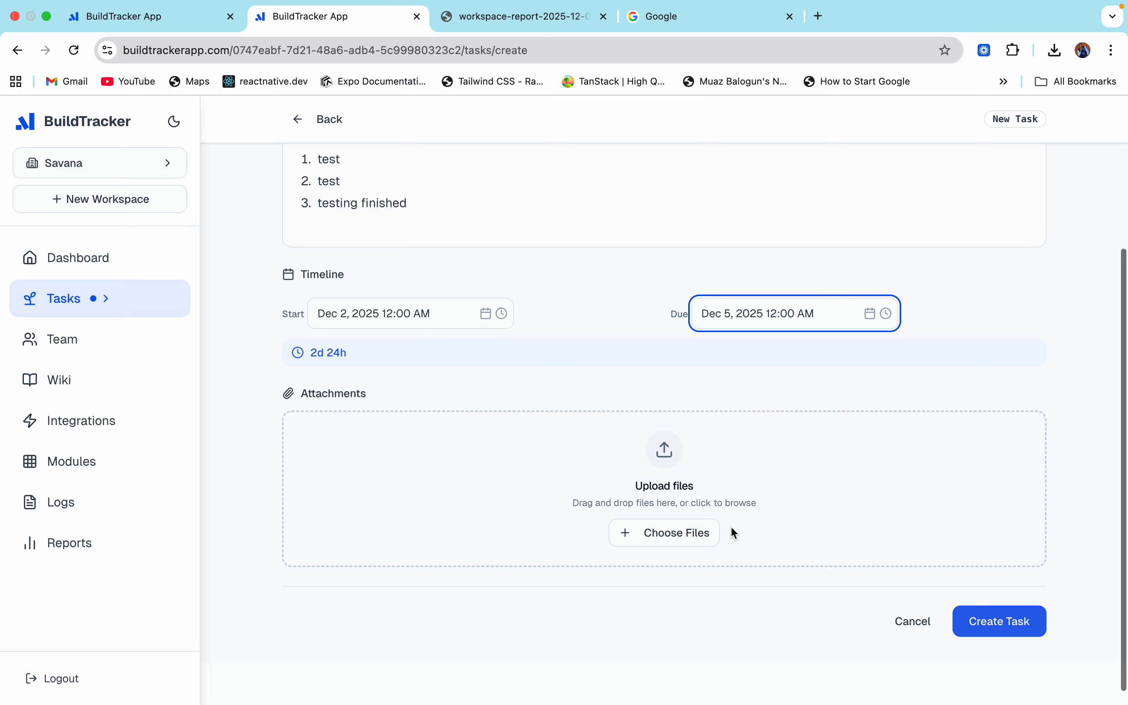
left_click(632, 529)
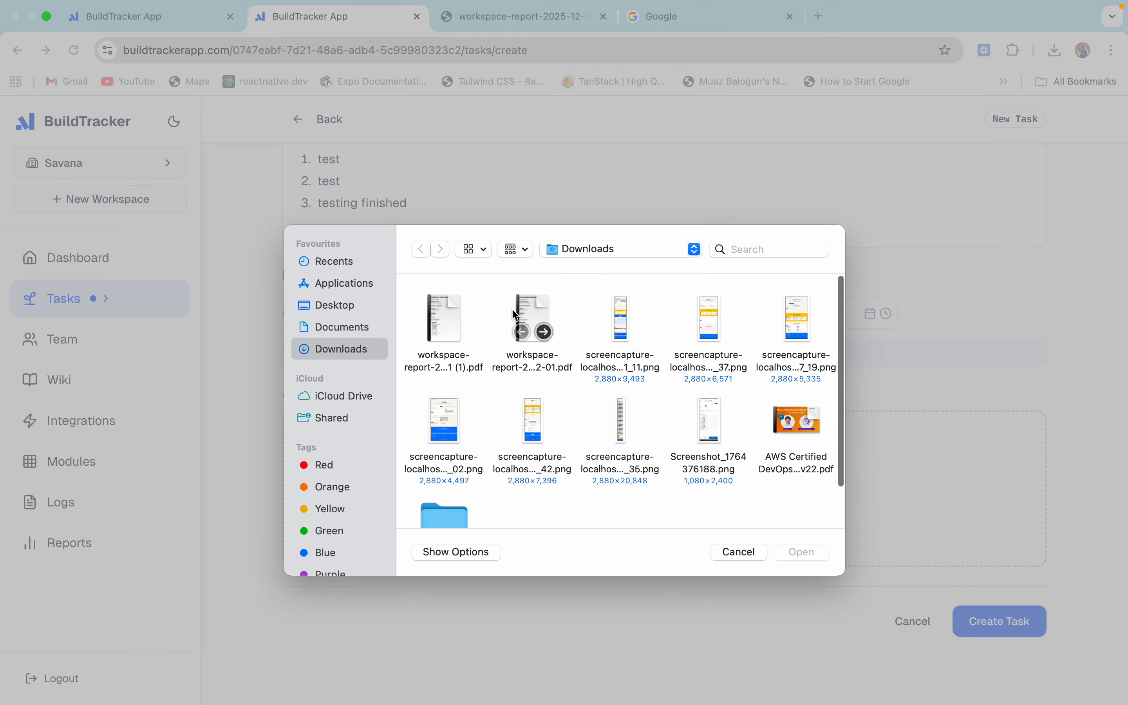
left_click(449, 315)
left_click(798, 556)
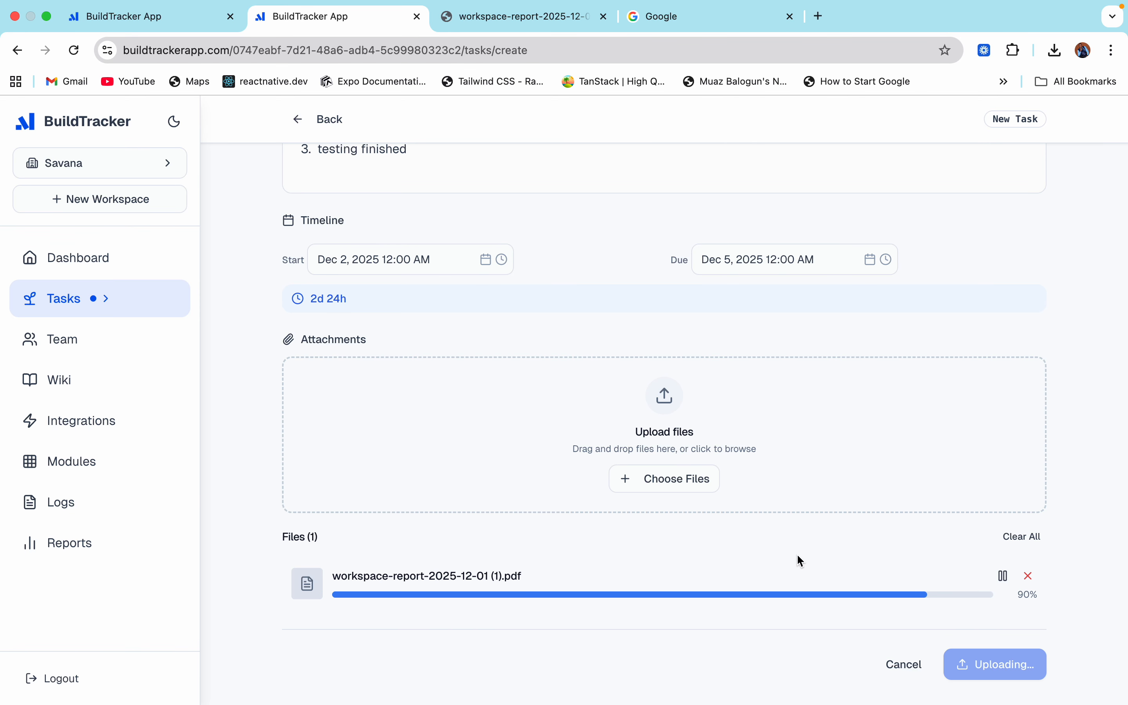
scroll(800, 561, "down", 1)
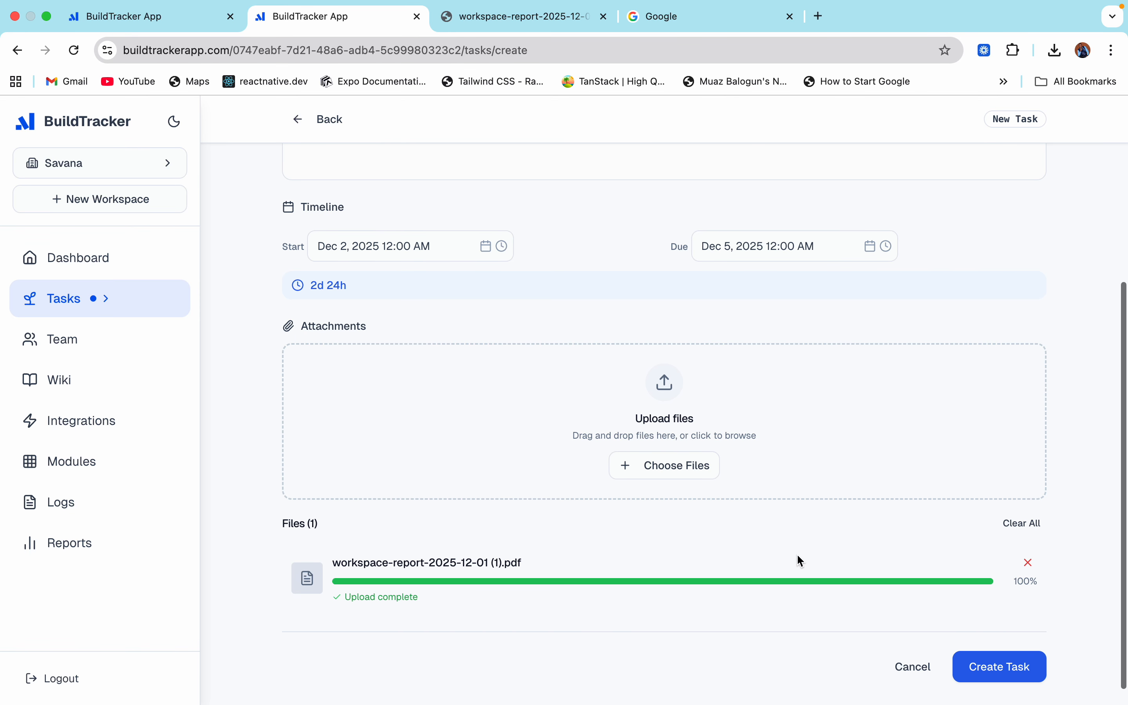
scroll(797, 559, "up", 5)
scroll(798, 559, "down", 5)
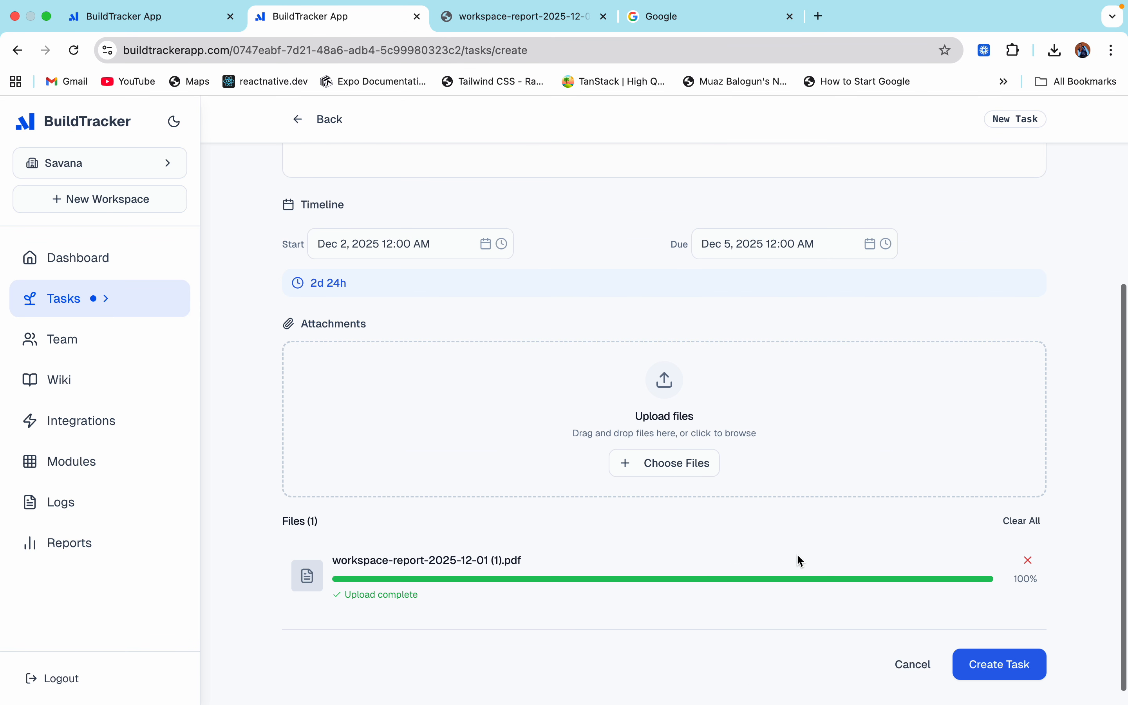
left_click(996, 670)
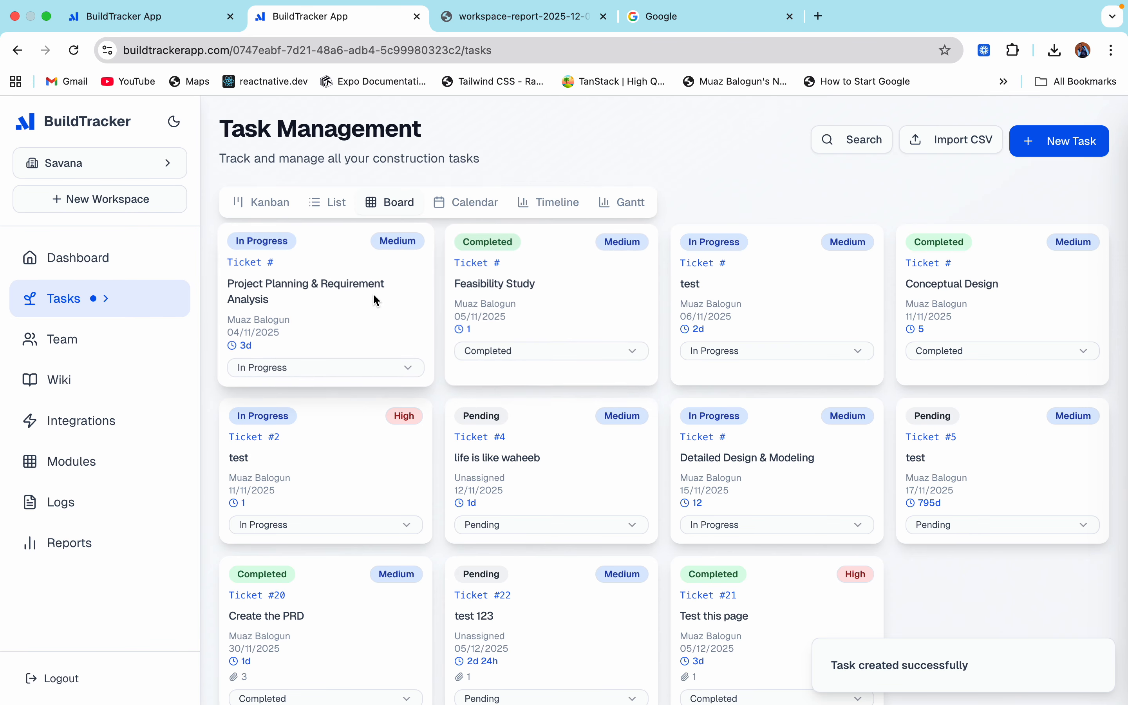
Open the "test 123" task from the board and look through its description, details, attachment and activity thread
scroll(346, 323, "down", 1)
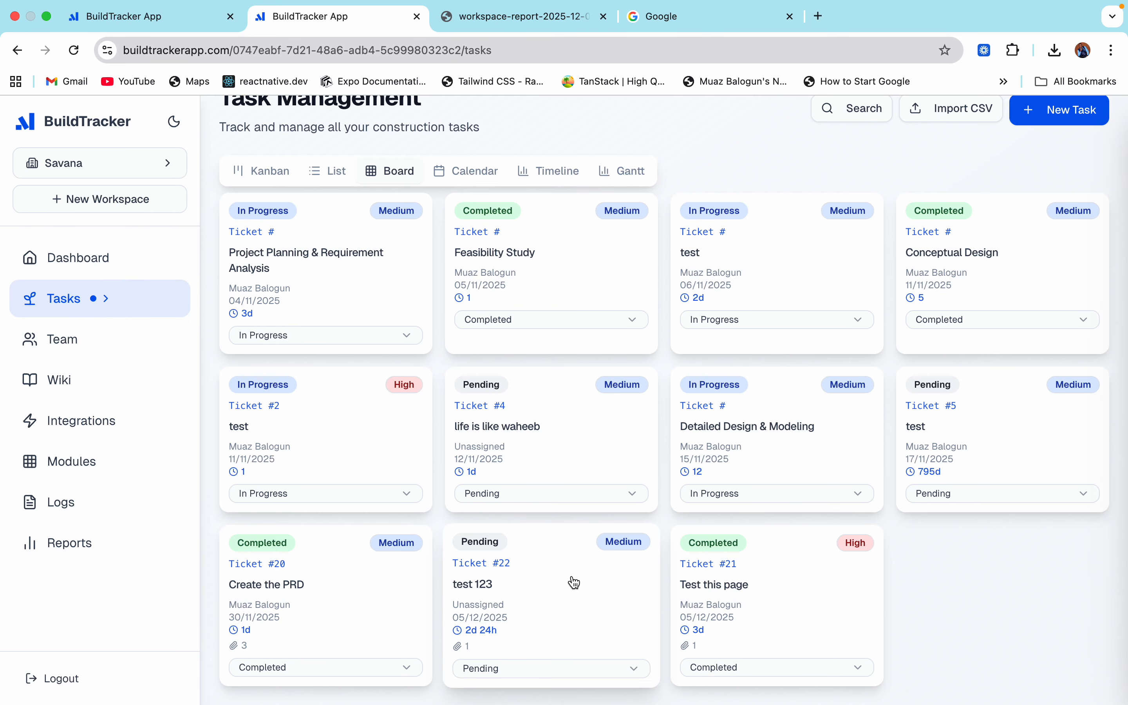
left_click(599, 582)
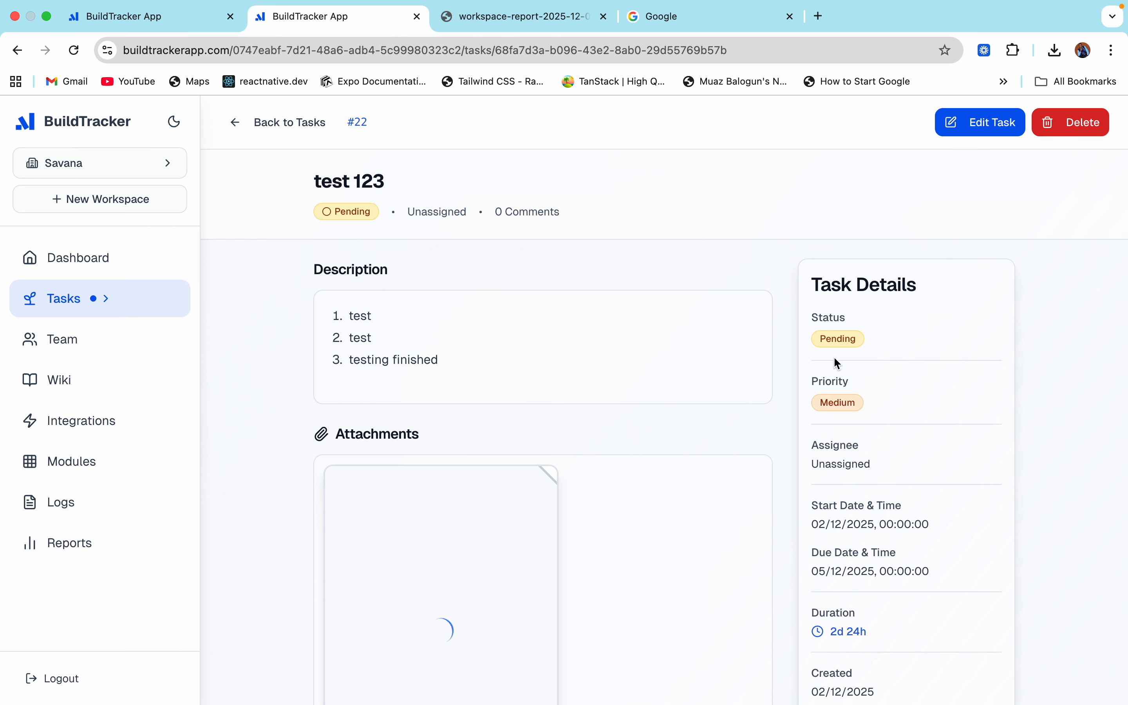
scroll(545, 472, "down", 1)
scroll(544, 472, "down", 8)
scroll(544, 470, "up", 5)
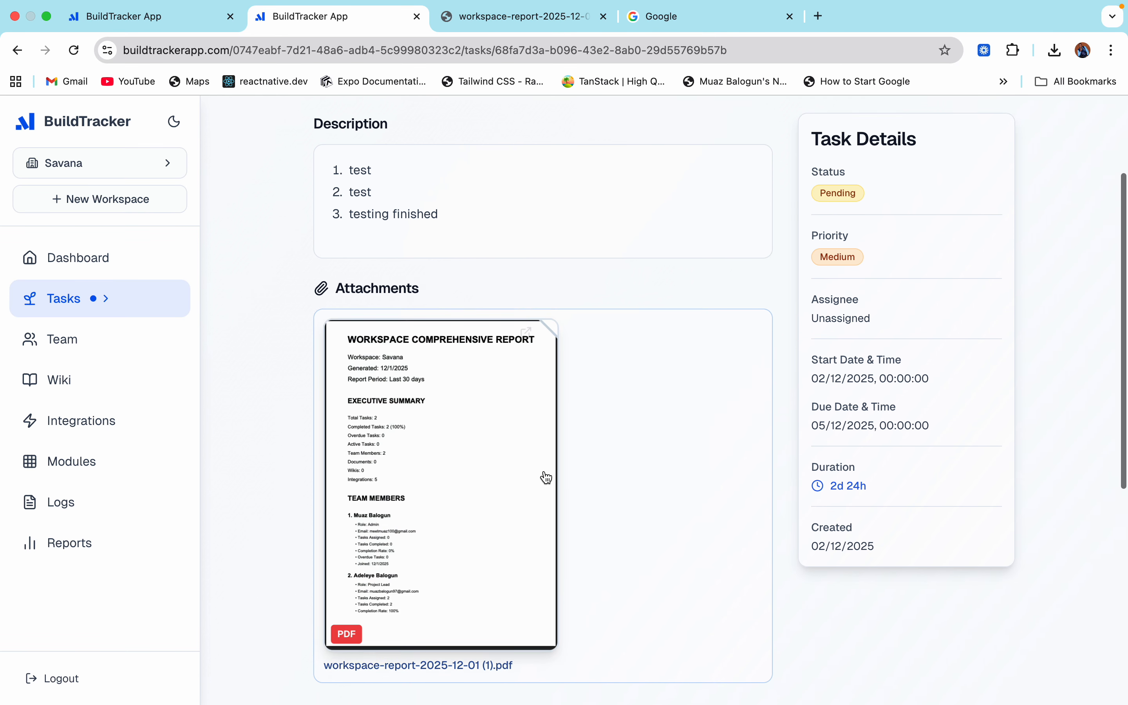
scroll(518, 509, "down", 8)
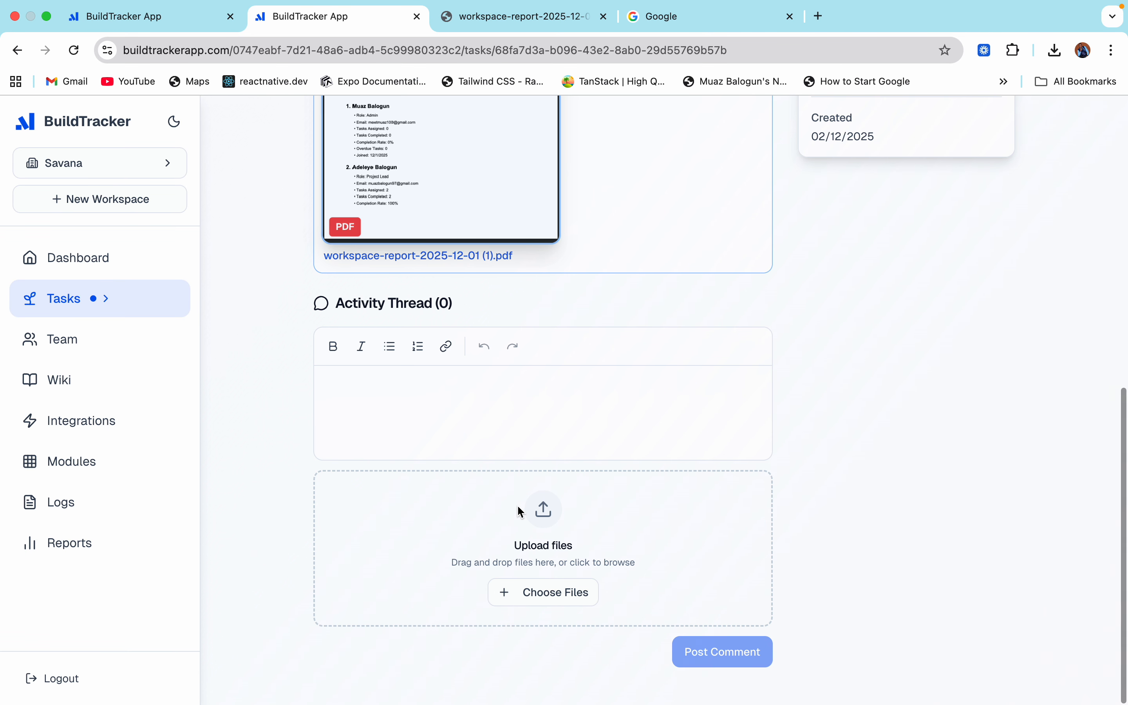
Start editing the "test 123" task and set its priority to Low
scroll(519, 509, "up", 10)
scroll(519, 509, "down", 7)
scroll(520, 512, "down", 3)
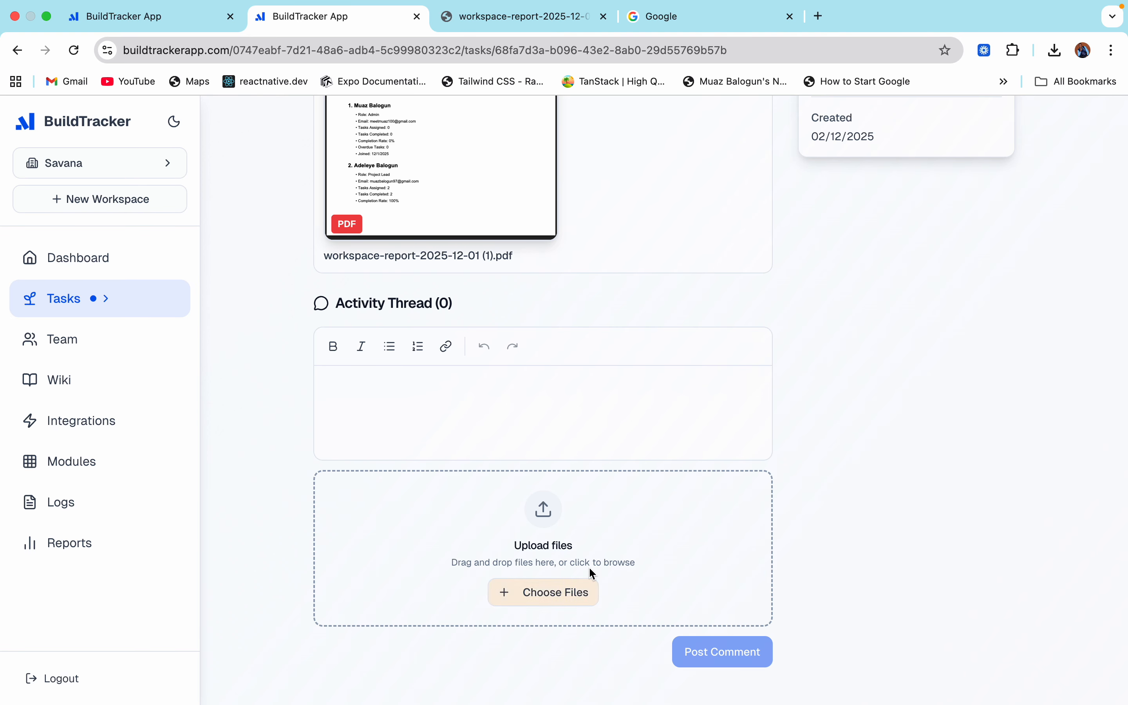
scroll(770, 413, "up", 9)
scroll(871, 240, "up", 3)
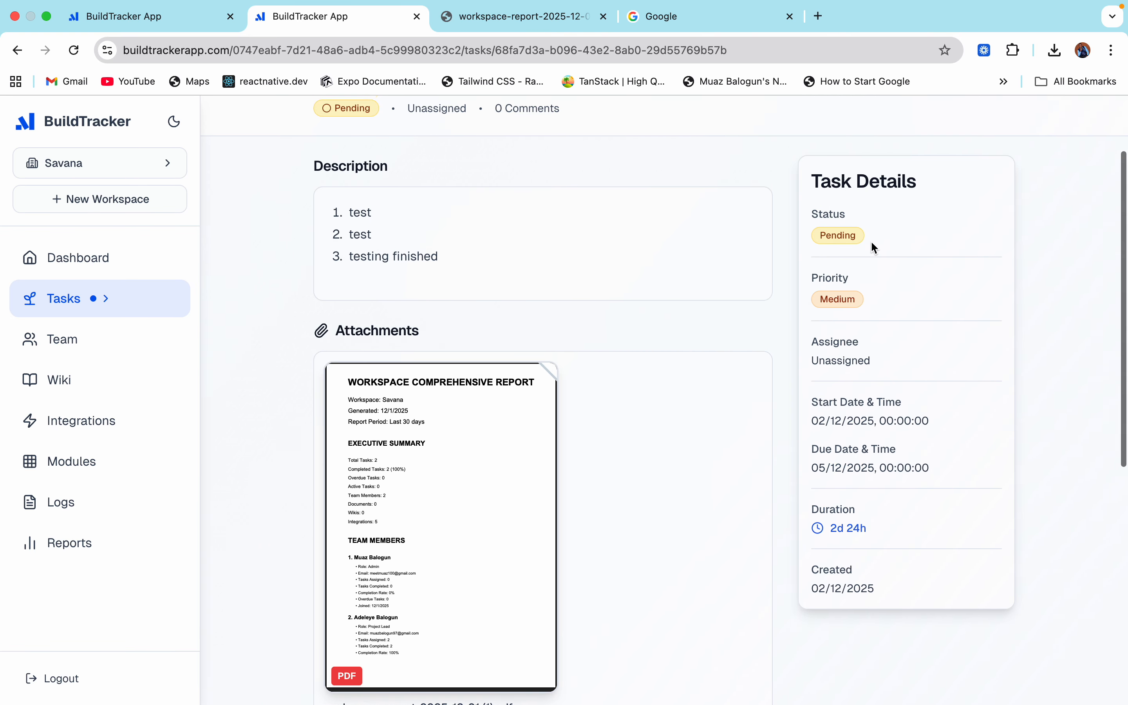
left_click(975, 122)
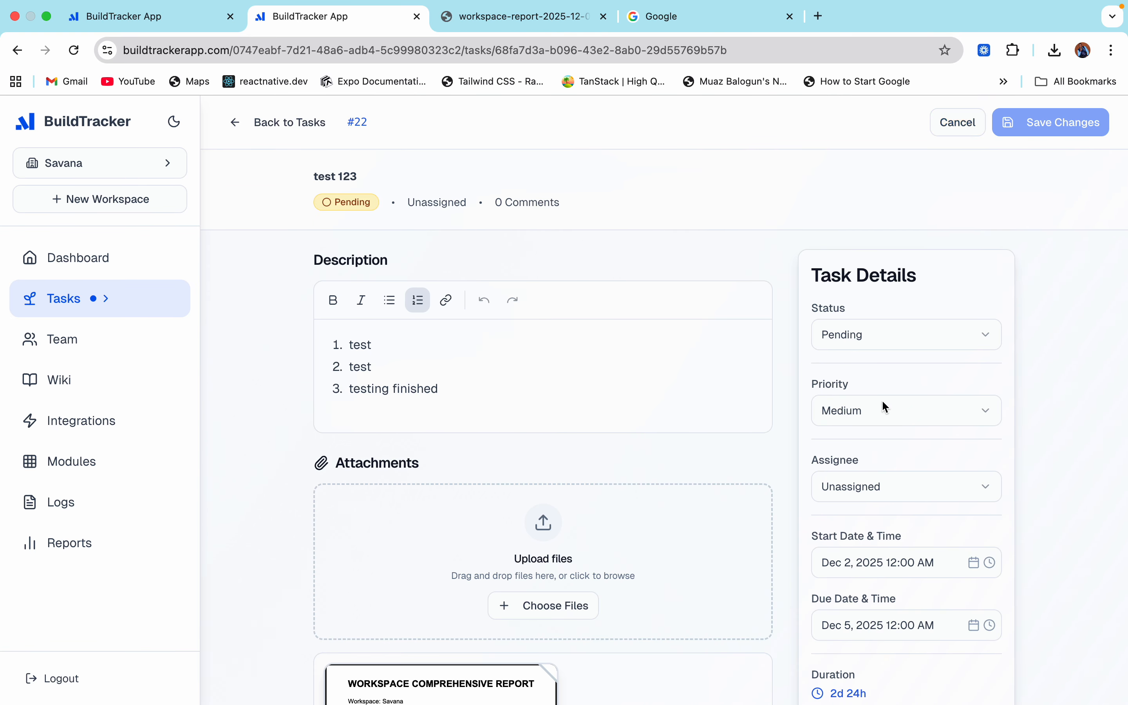
left_click(890, 415)
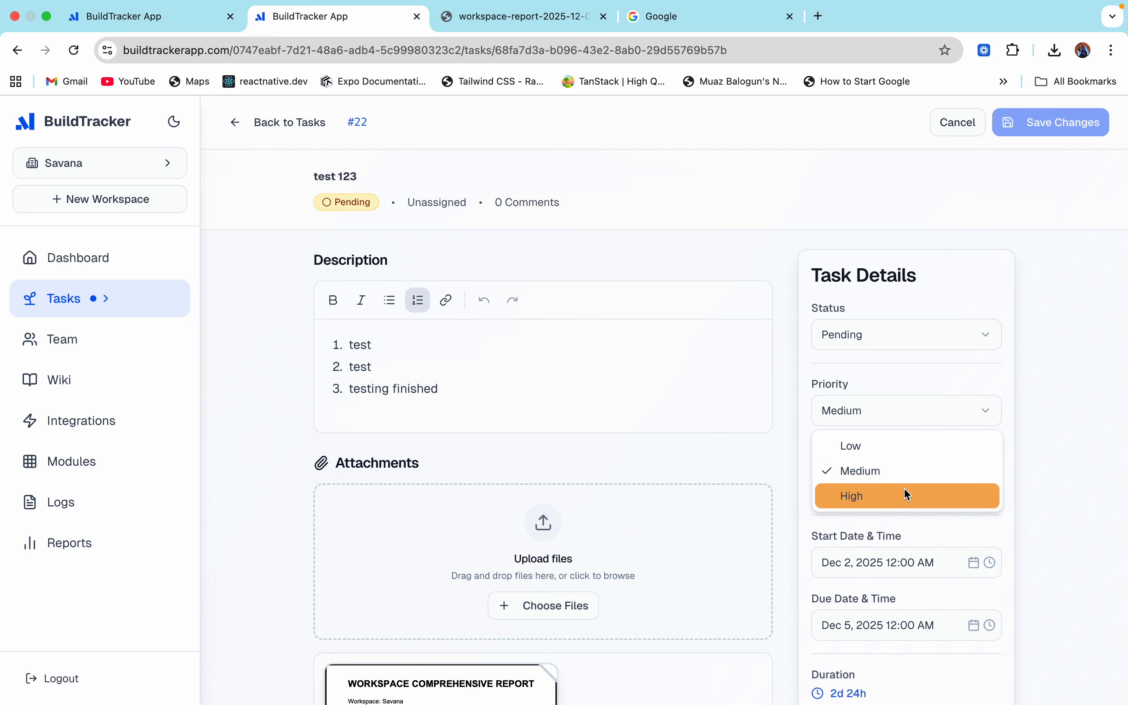
left_click(861, 448)
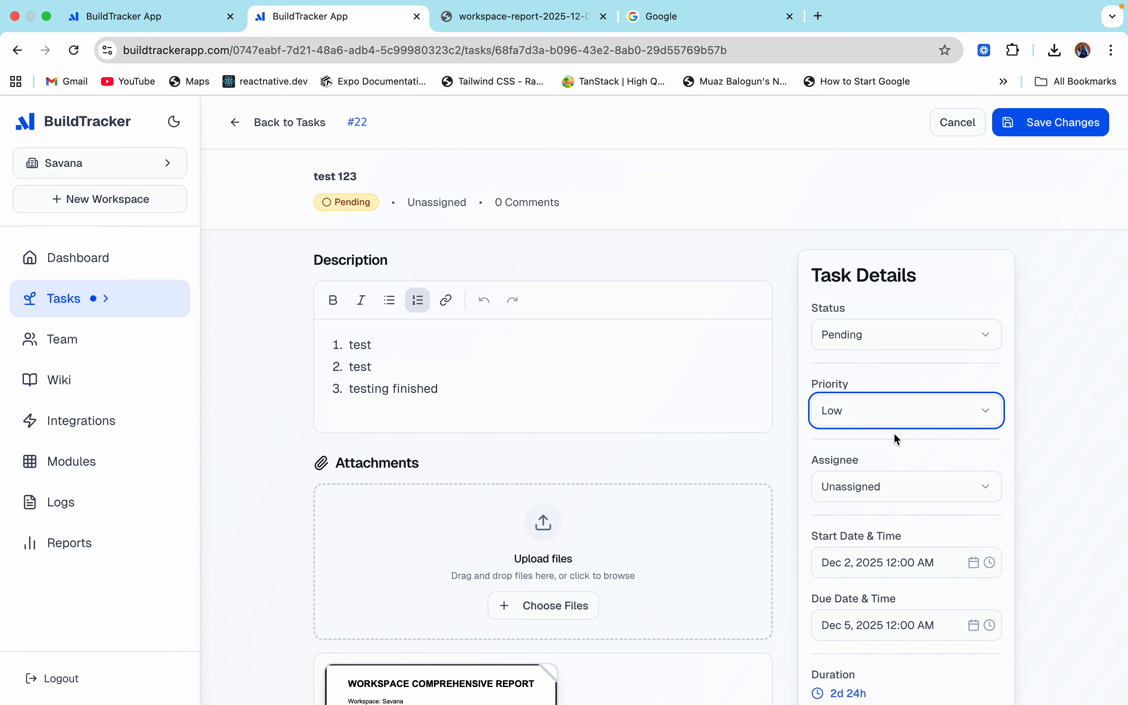
Assign the task to the second team member in the assignee list and save the task changes
left_click(905, 489)
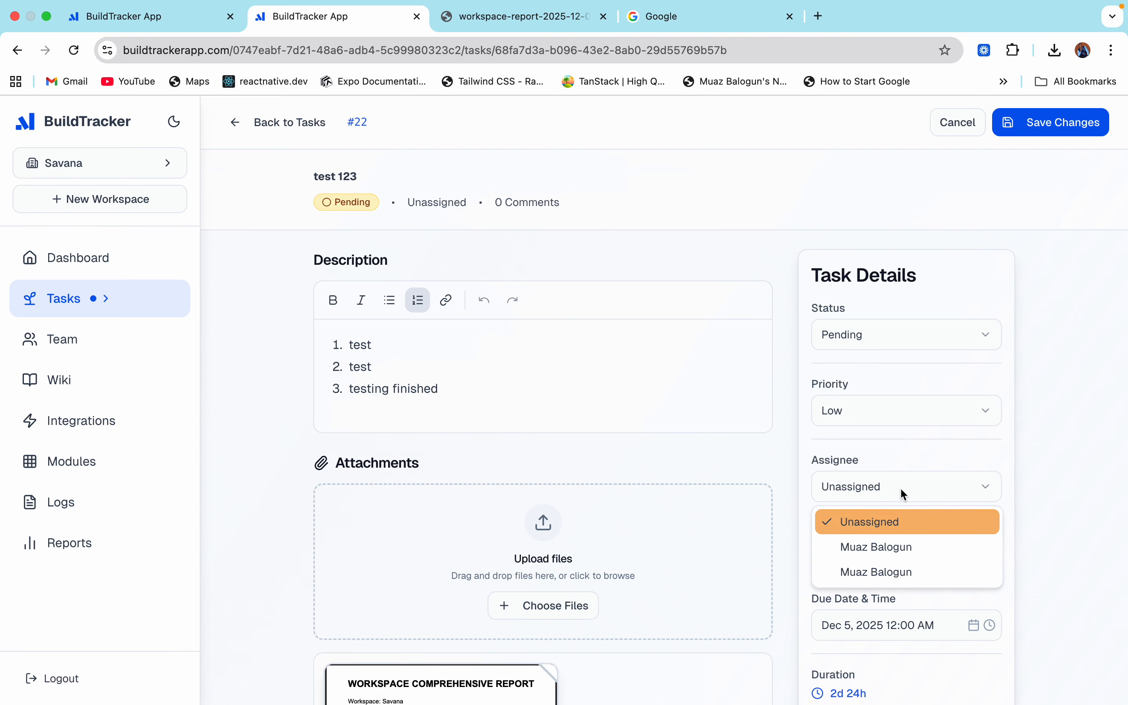
left_click(890, 573)
scroll(615, 632, "down", 12)
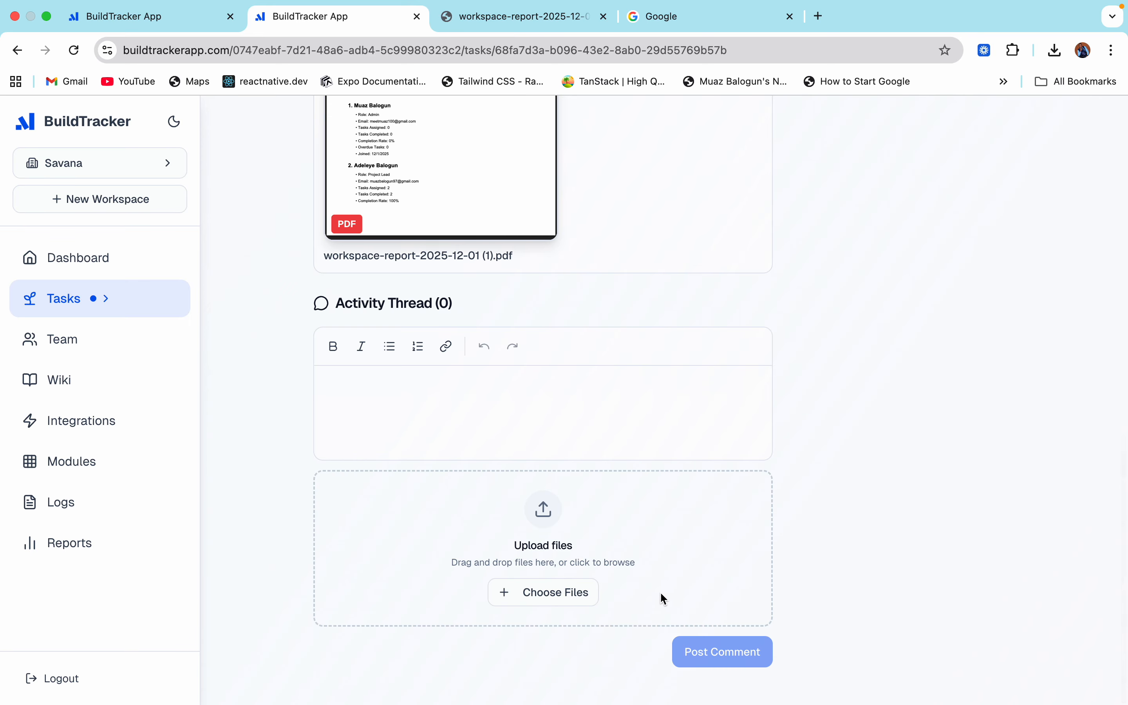
scroll(591, 408, "up", 12)
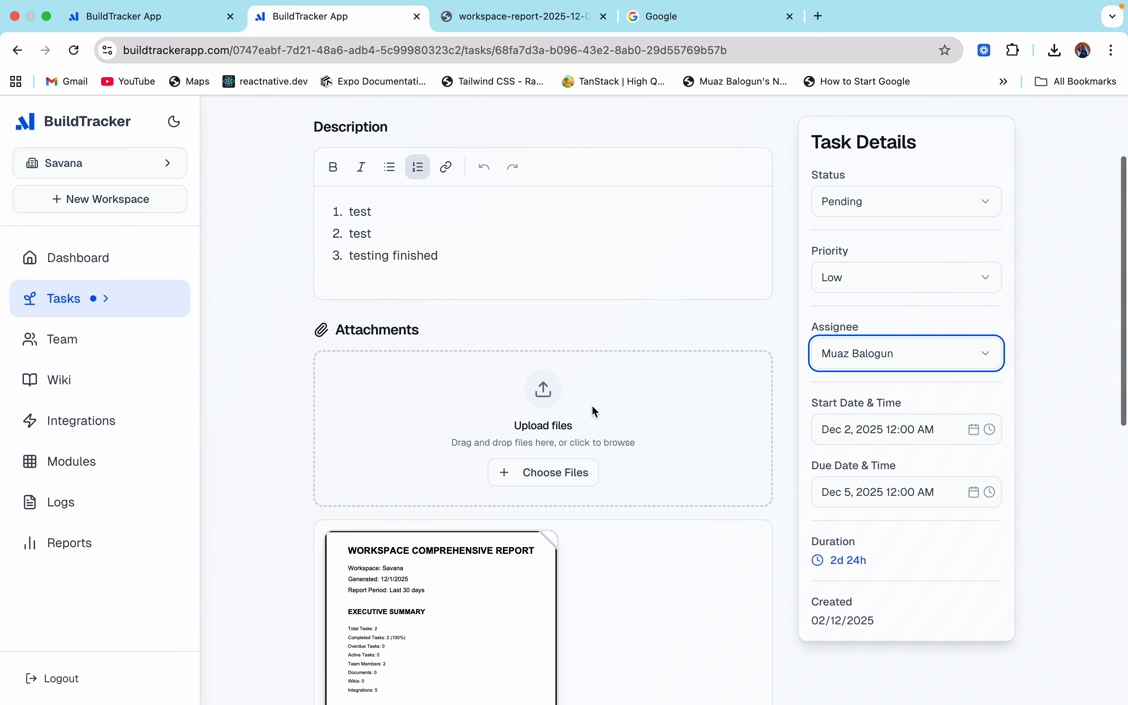
scroll(592, 411, "up", 2)
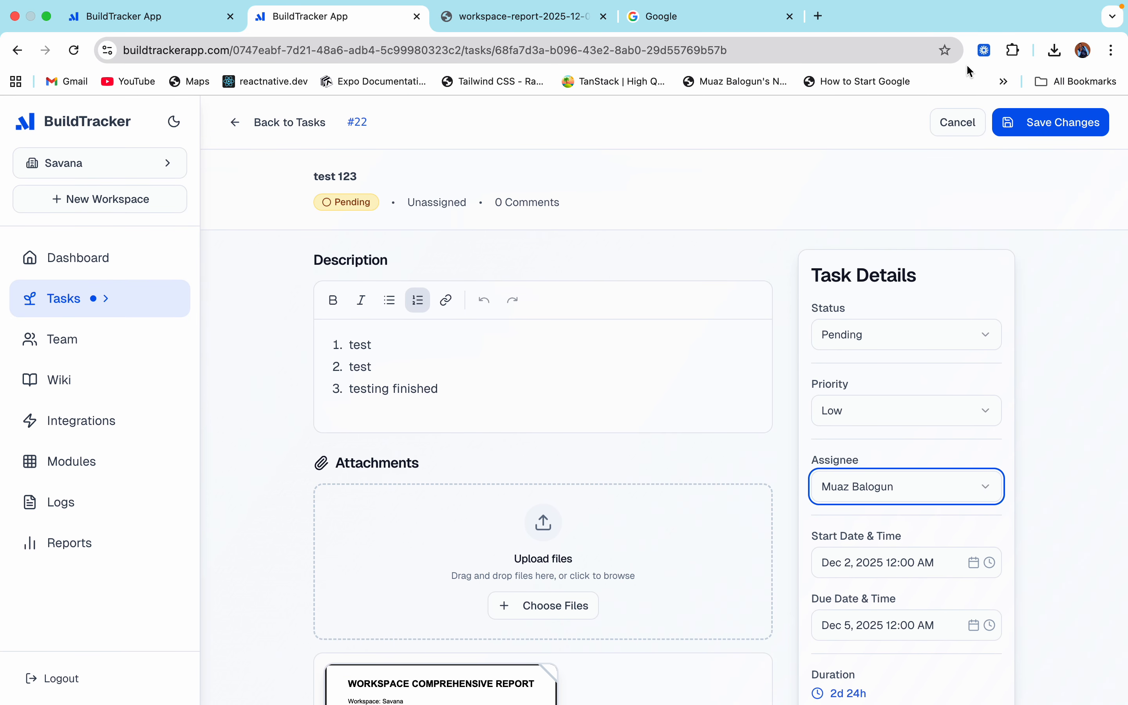
left_click(1031, 124)
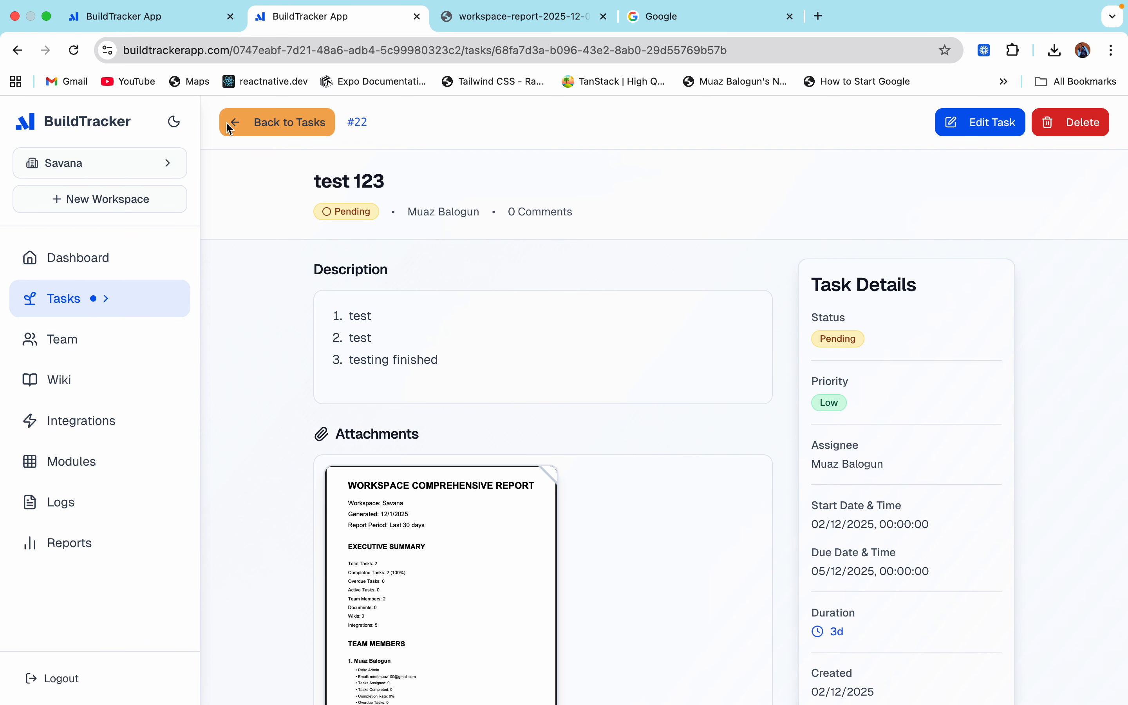
Review the saved task page down to its activity thread and switch the interface to dark mode
scroll(552, 423, "down", 10)
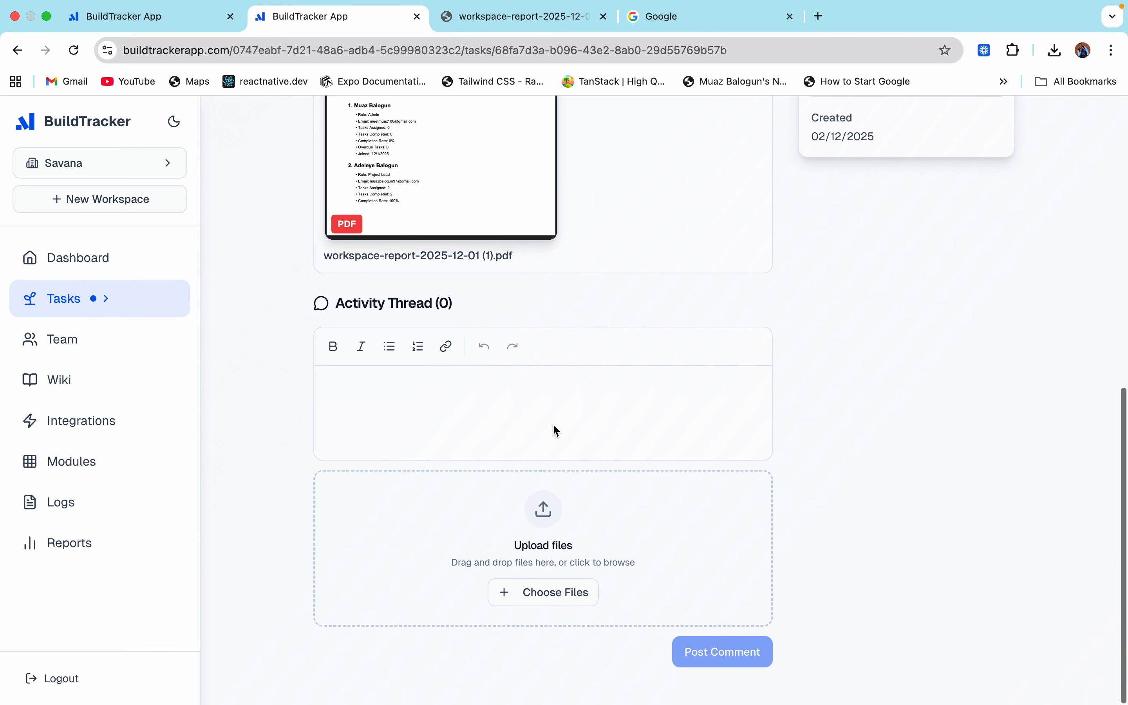
scroll(552, 423, "up", 10)
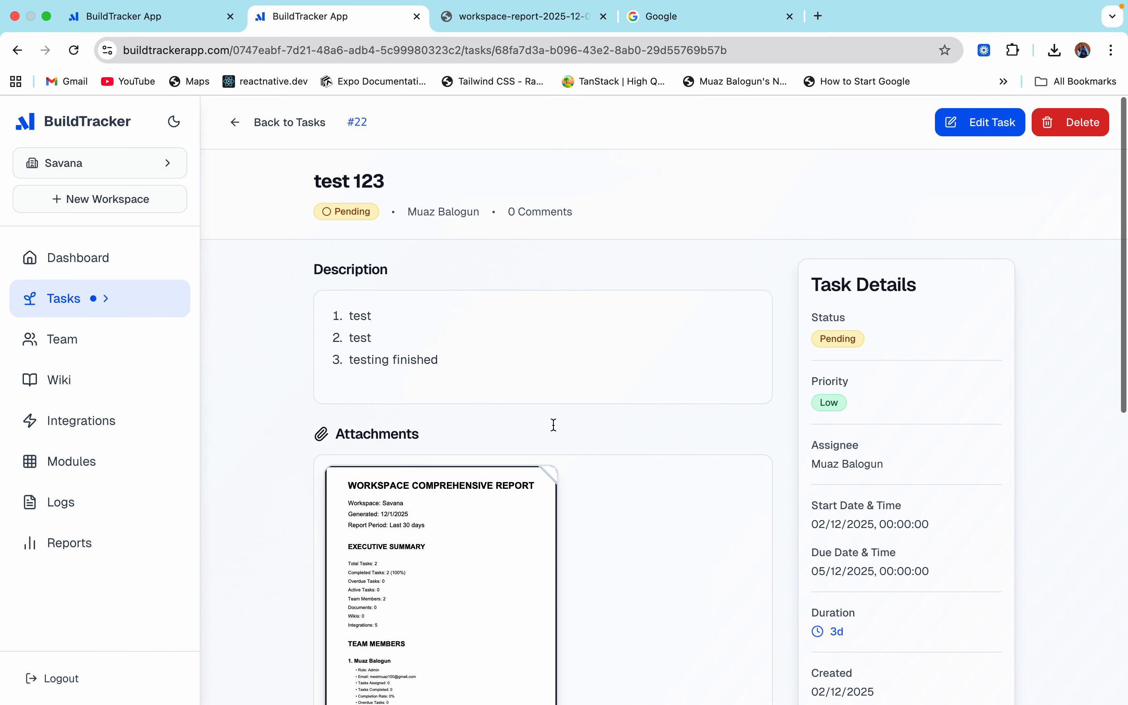
left_click(173, 126)
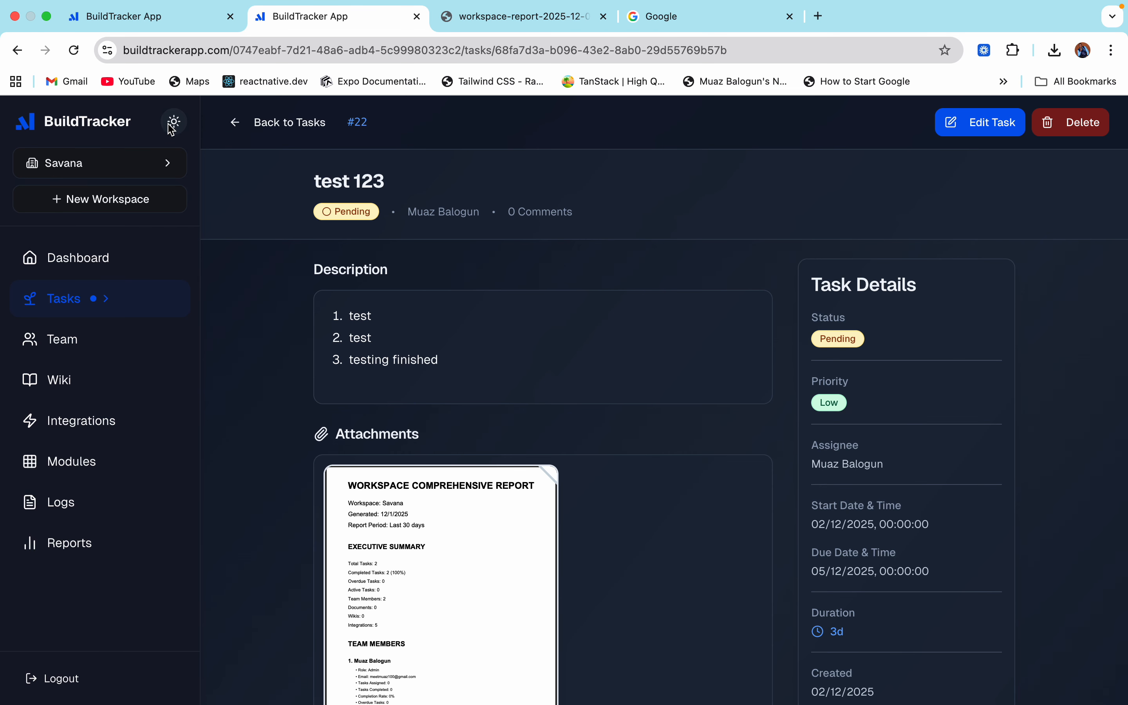